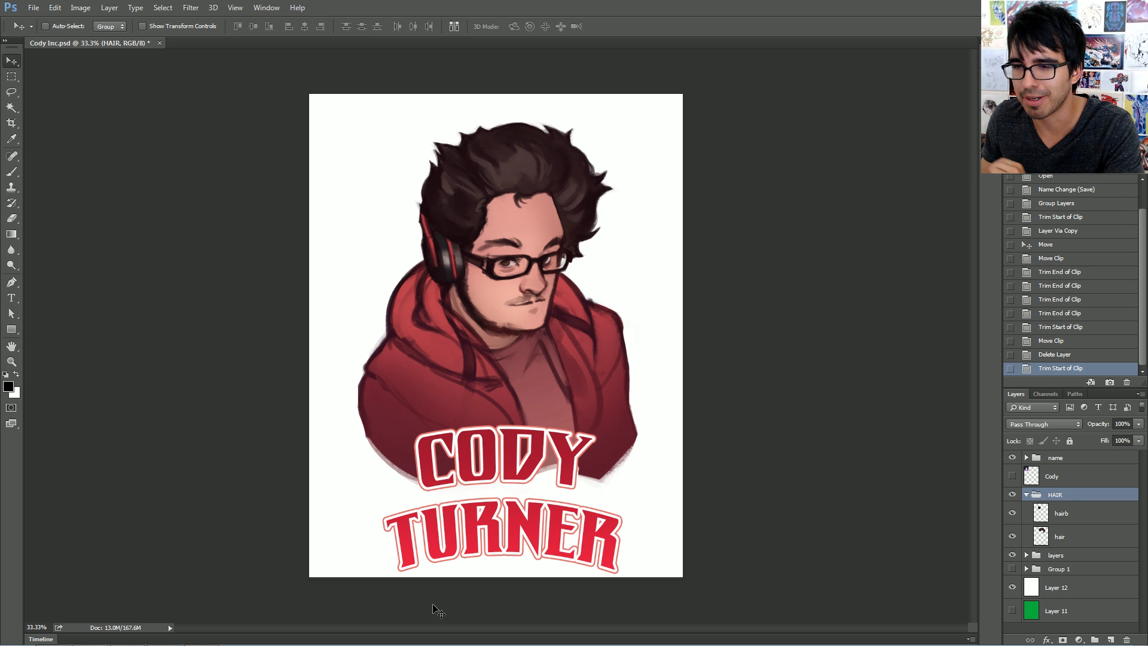
# Hide the HAIR and layers groups, show the cody copy layer in Group 1 instead, and move it slightly up and left
pyautogui.click(1026, 495)
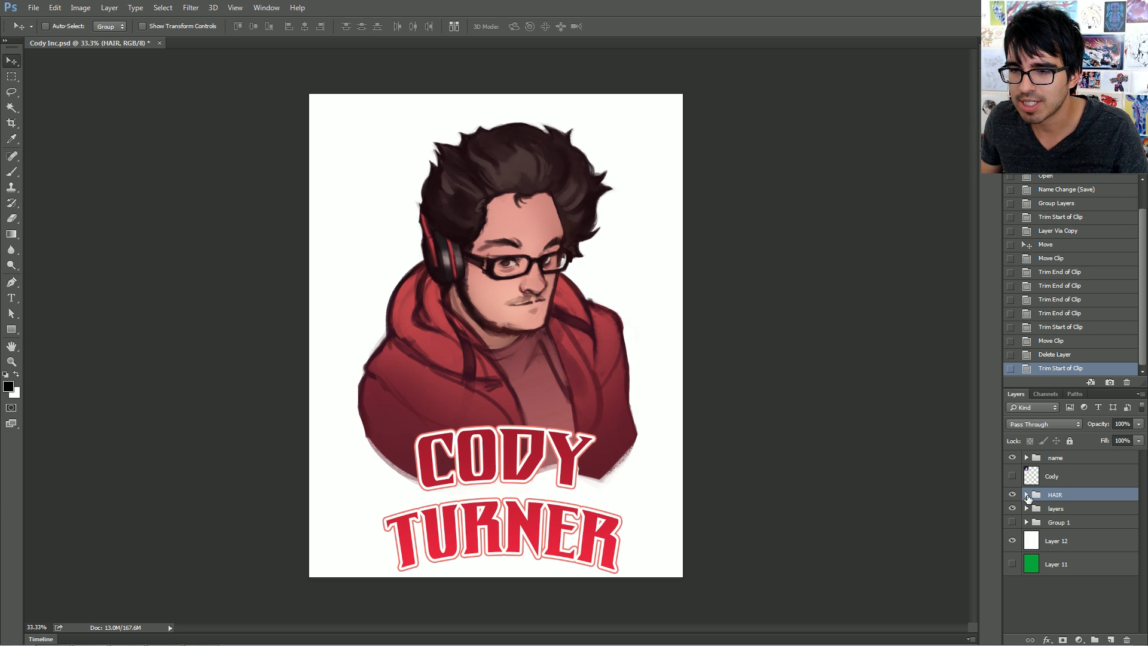
pyautogui.moveTo(1012, 495); pyautogui.dragTo(1012, 508)
pyautogui.click(1011, 522)
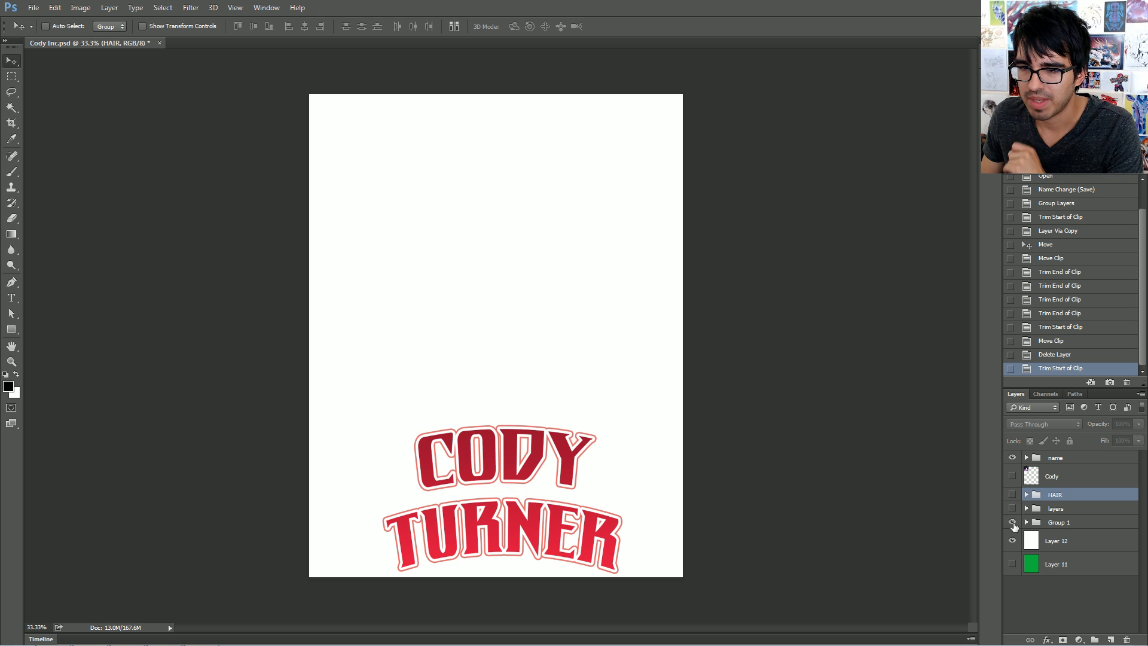
pyautogui.click(1027, 522)
pyautogui.click(1012, 541)
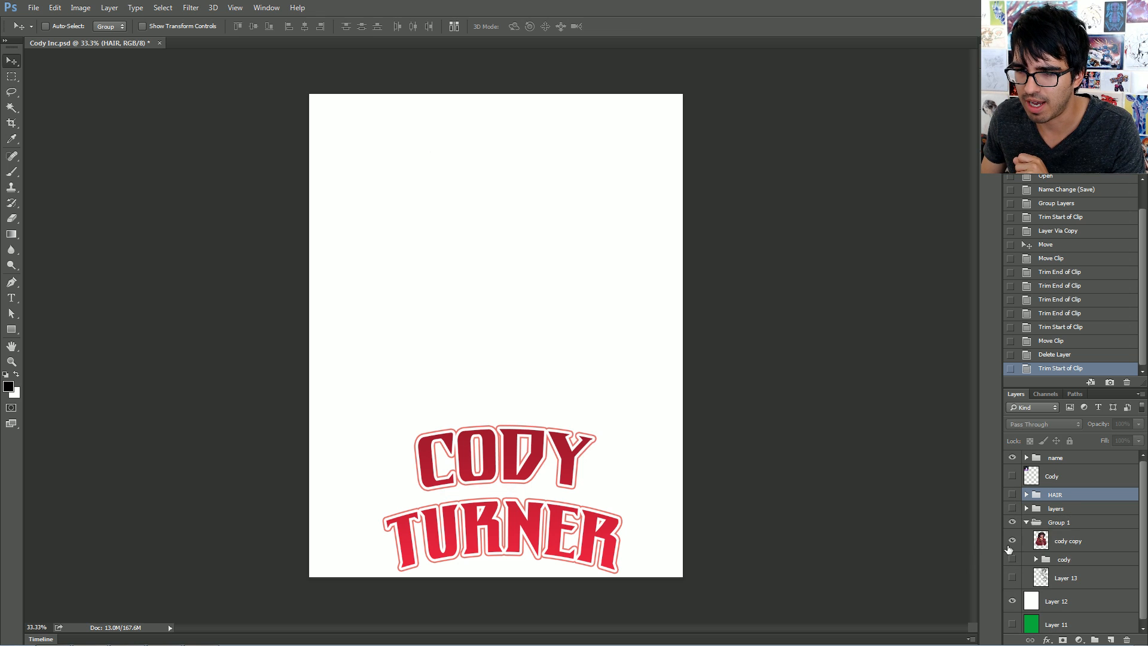
pyautogui.click(1067, 540)
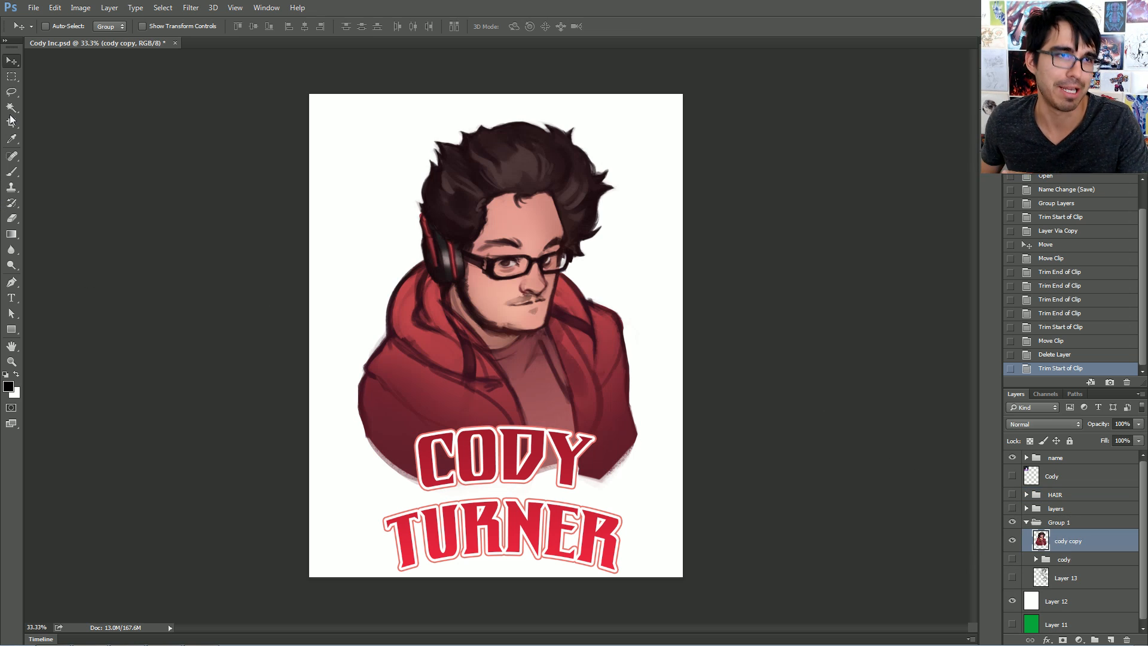
pyautogui.moveTo(501, 329); pyautogui.dragTo(526, 358)
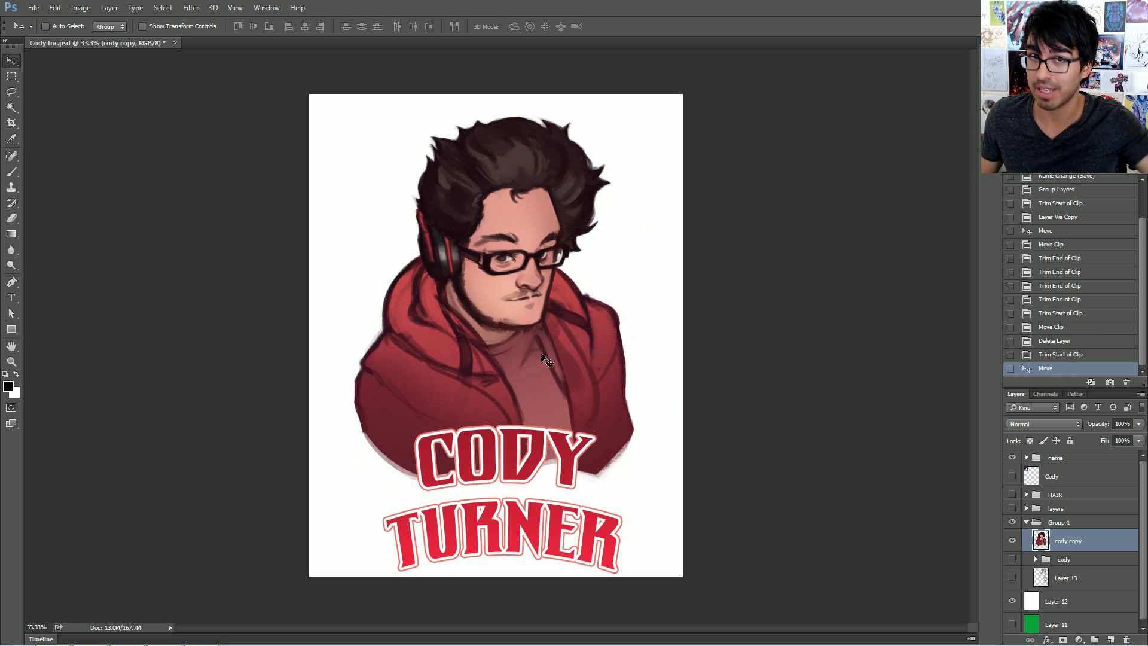
# Hide the cody copy layer and Group 1, and make the layers and HAIR groups visible again
pyautogui.click(1012, 540)
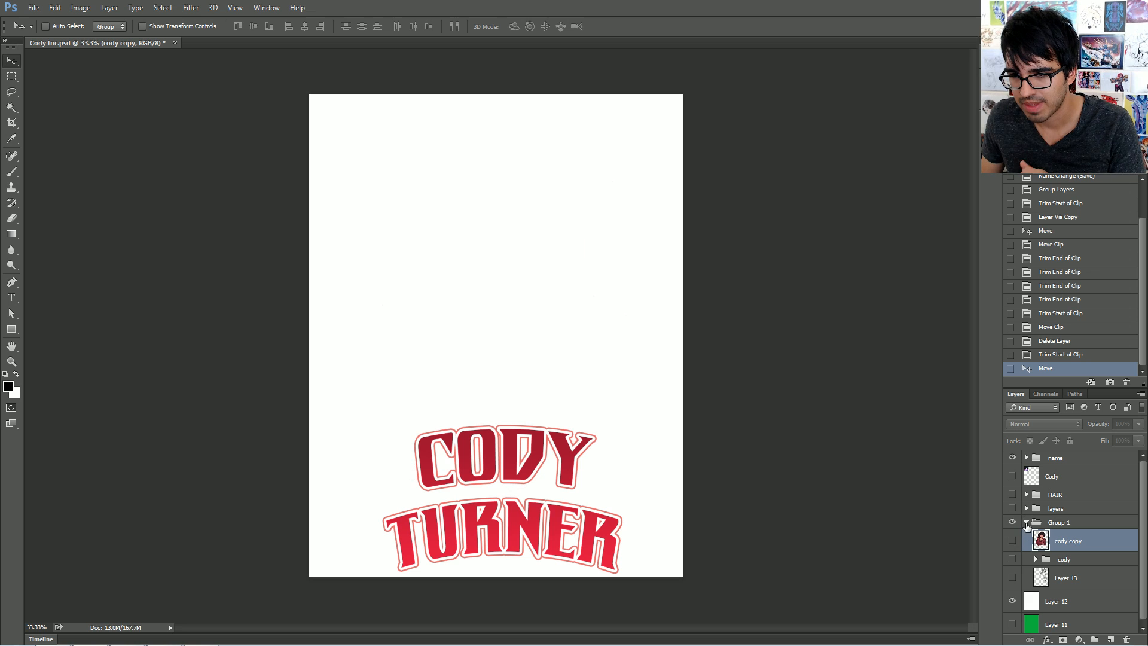
pyautogui.click(1027, 523)
pyautogui.click(1012, 522)
pyautogui.click(1012, 508)
pyautogui.click(1011, 495)
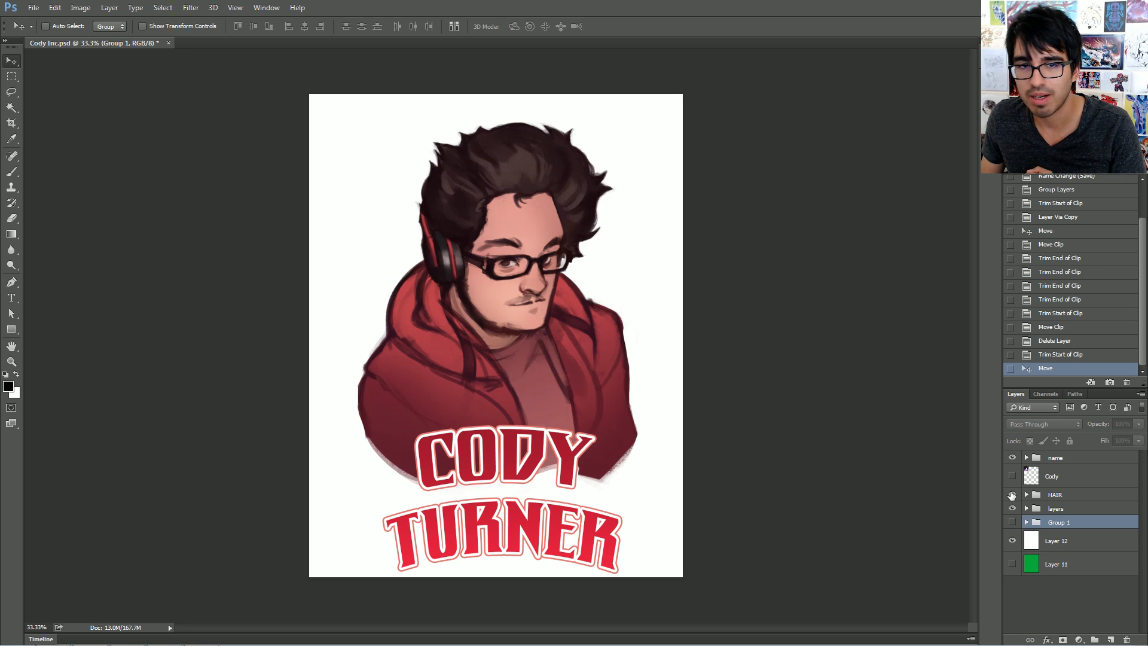
# Toggle the HAIR group's visibility to compare the portrait with and without the separate hair
pyautogui.click(1012, 495)
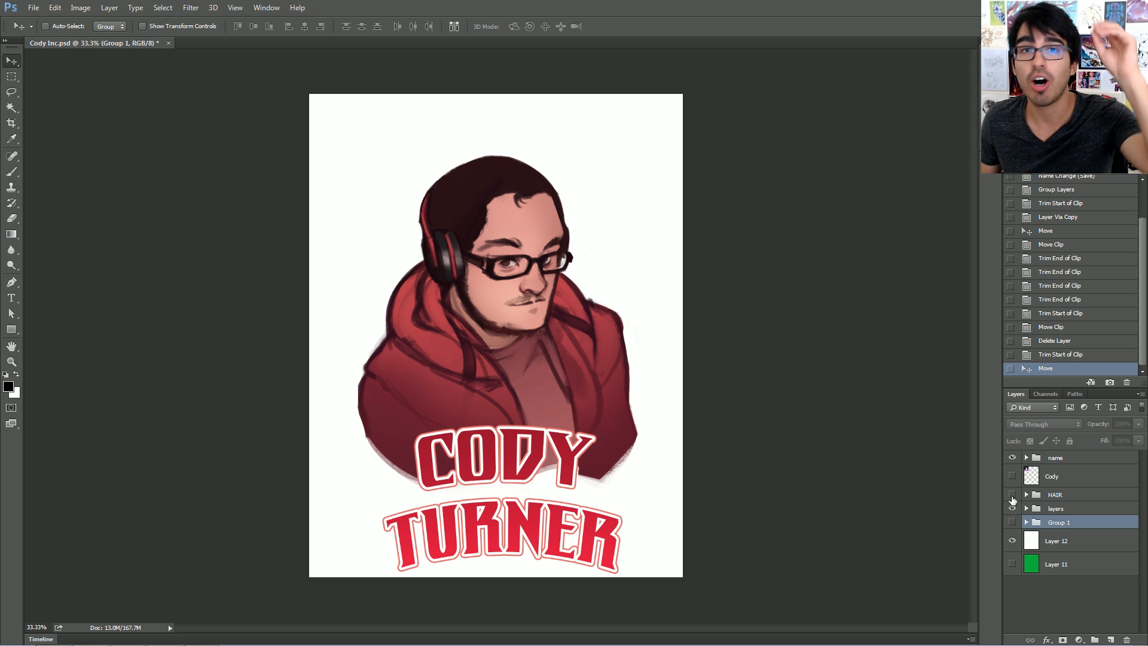
pyautogui.click(1012, 495)
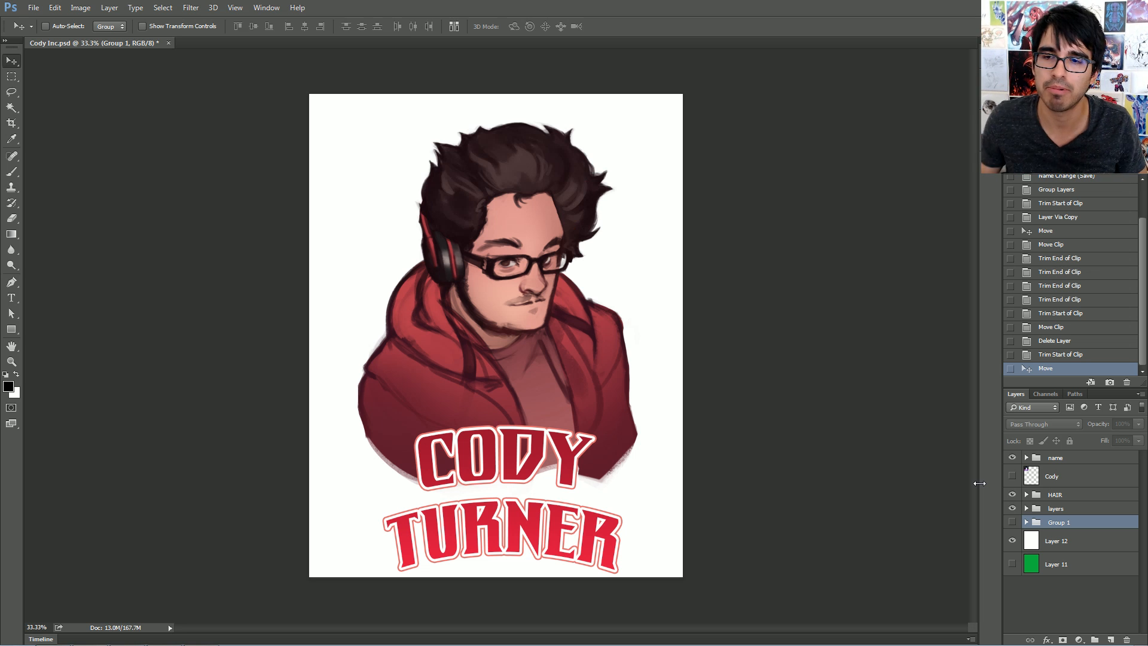
pyautogui.click(1012, 495)
pyautogui.click(1012, 495)
# Move the HAIR group to the left of the head and revert that move
pyautogui.click(1055, 495)
pyautogui.moveTo(487, 170); pyautogui.dragTo(396, 186)
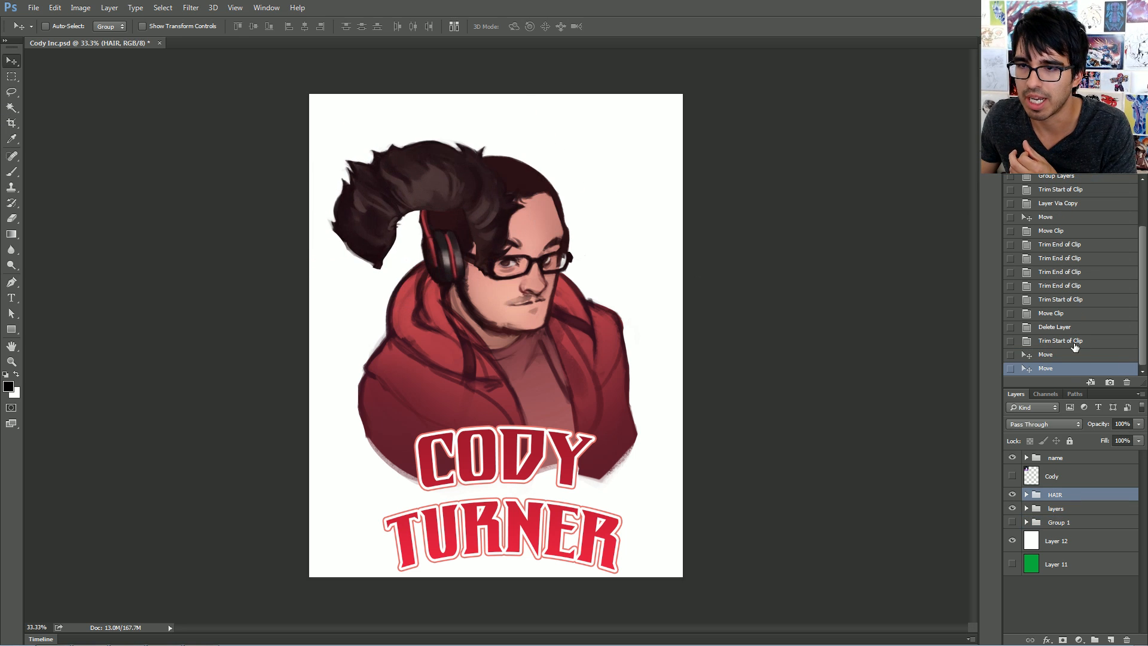
pyautogui.click(1056, 357)
# Expand the HAIR group, hide its hairb and hair layers, and show them again one at a time
pyautogui.click(1025, 495)
pyautogui.click(1011, 513)
pyautogui.click(1012, 536)
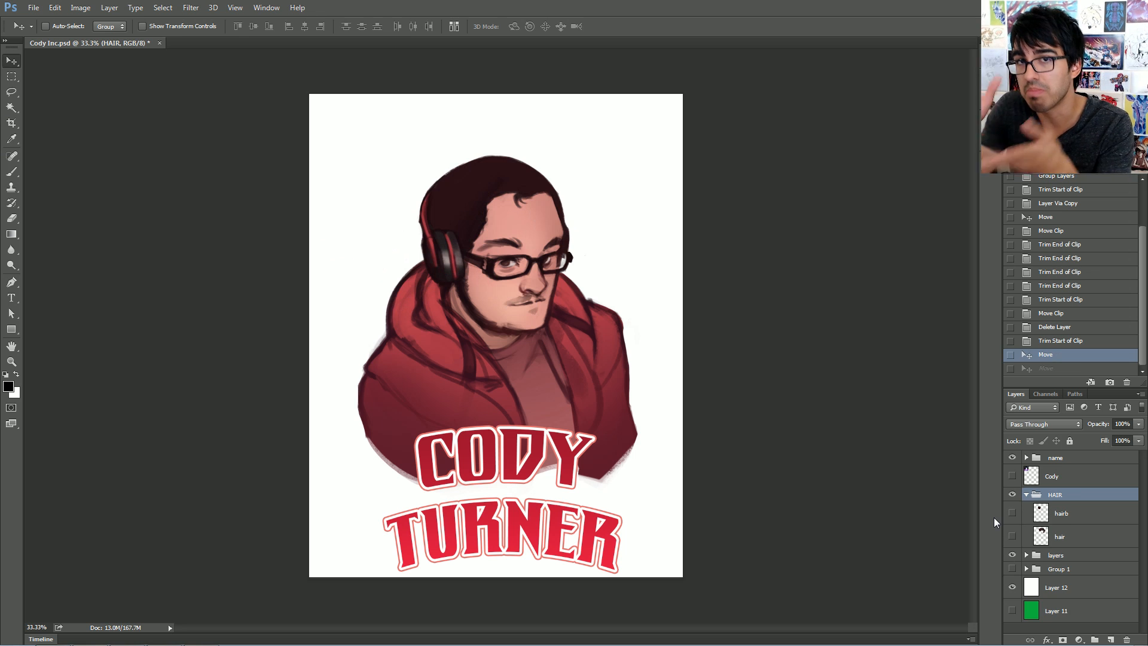
pyautogui.click(1011, 534)
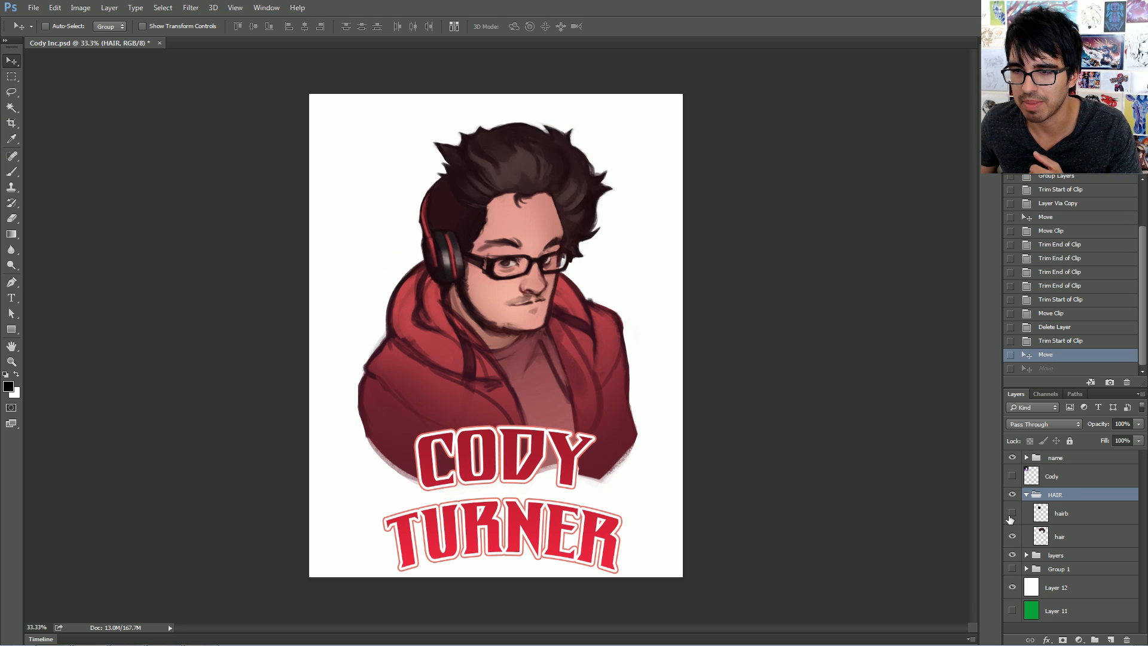
pyautogui.click(1011, 513)
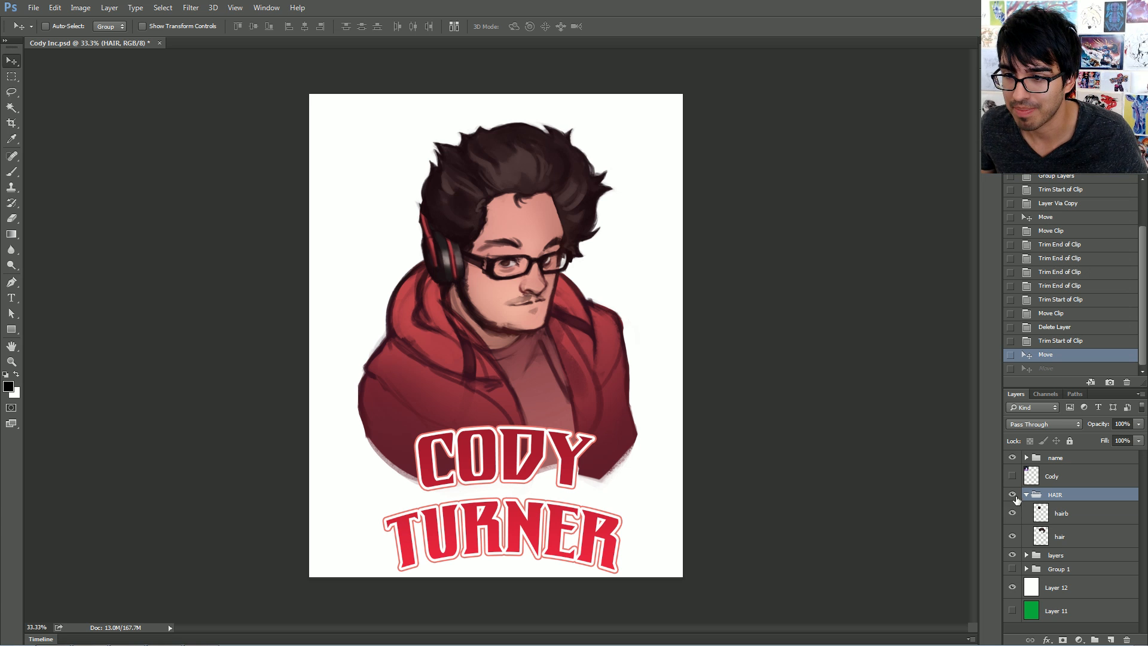
# Expand the layers group and make its glare layer and Layer 23 visible
pyautogui.click(1027, 555)
pyautogui.click(1065, 579)
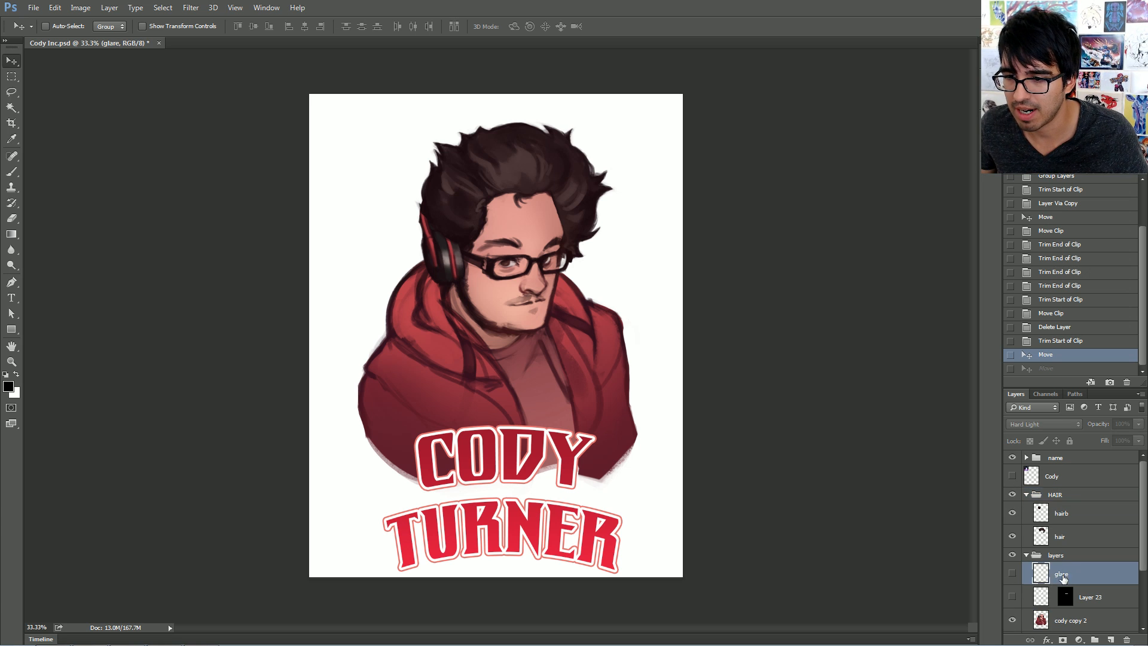
pyautogui.click(1014, 575)
pyautogui.click(1011, 597)
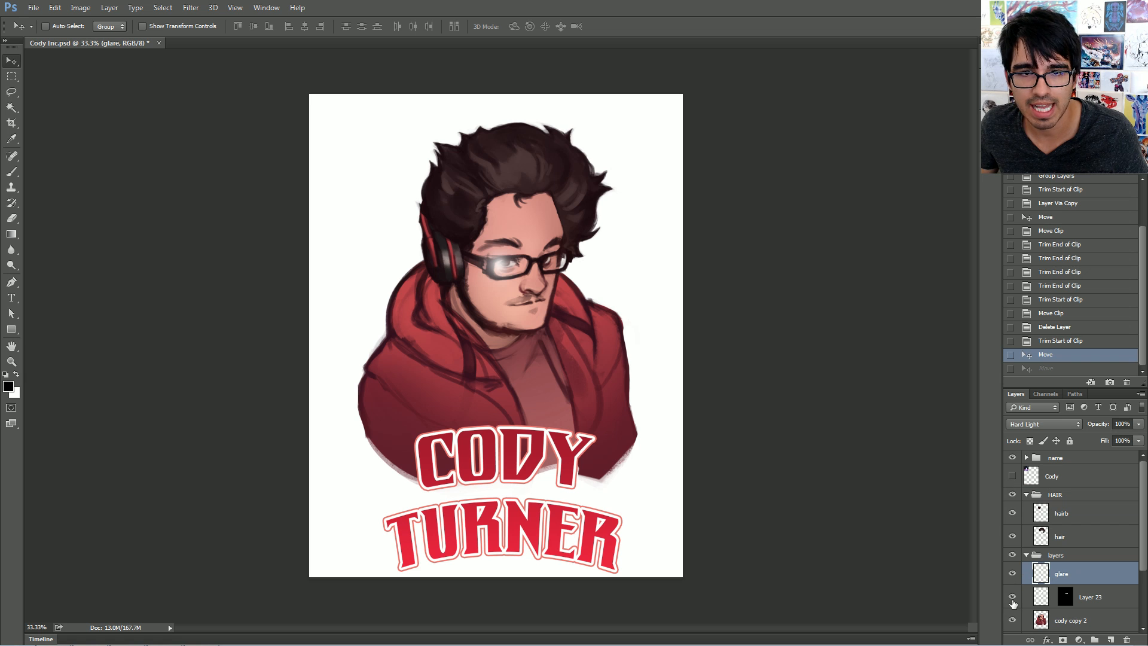
# Try moving the glare layer and Layer 23 separately, reverting each move
pyautogui.moveTo(350, 427); pyautogui.dragTo(338, 418)
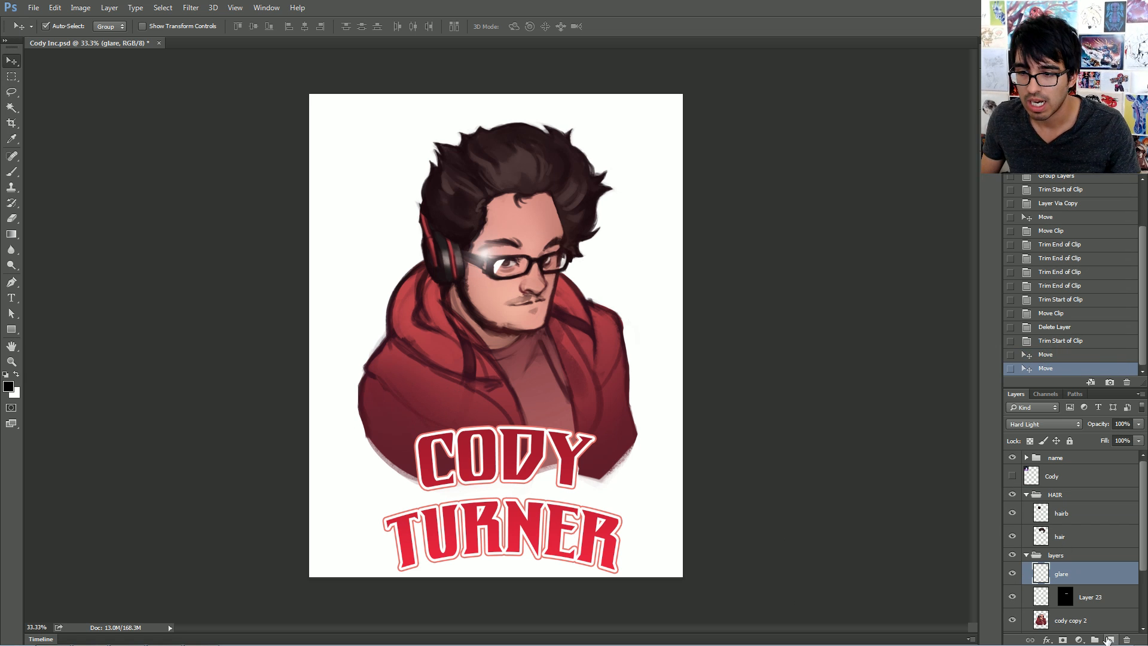
pyautogui.hotkey('ctrl', 'z')
pyautogui.click(1033, 603)
pyautogui.moveTo(583, 406); pyautogui.dragTo(563, 292)
pyautogui.click(1079, 357)
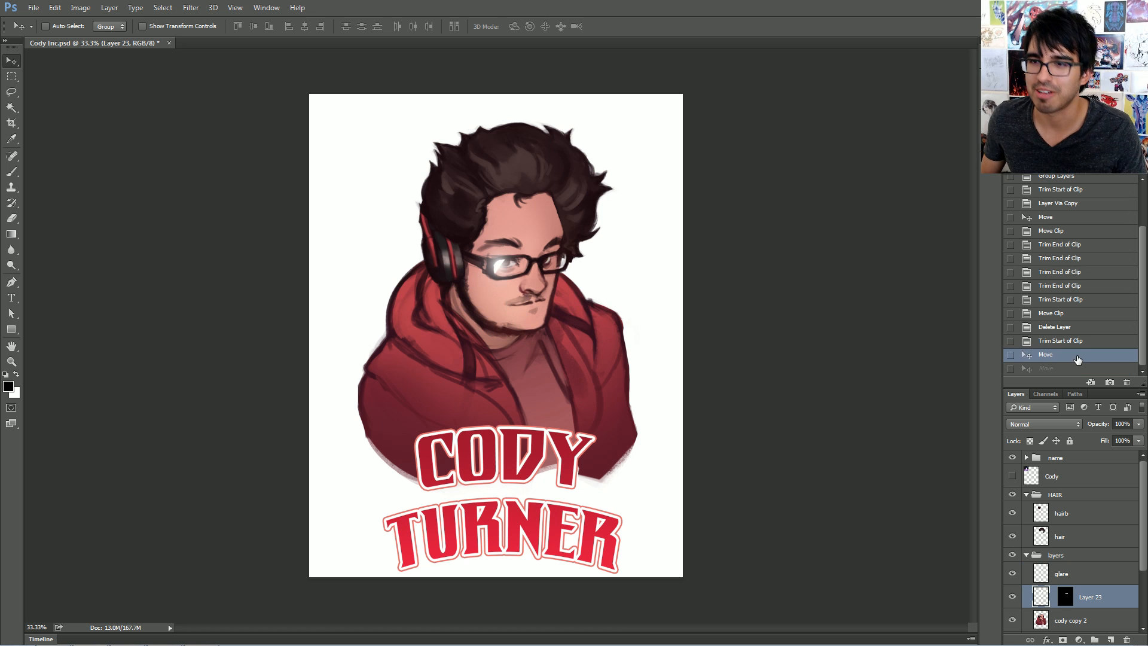
# Check the layers group's visibility, and hide its glare layer and Layer 23 again
pyautogui.click(1026, 555)
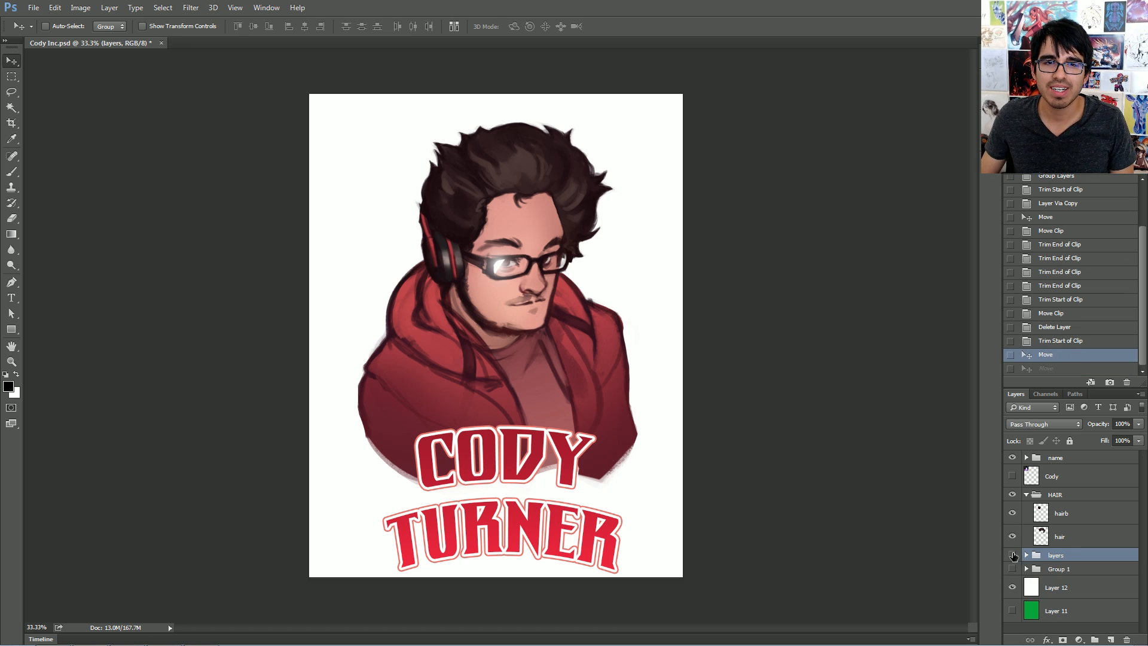
pyautogui.click(1012, 555)
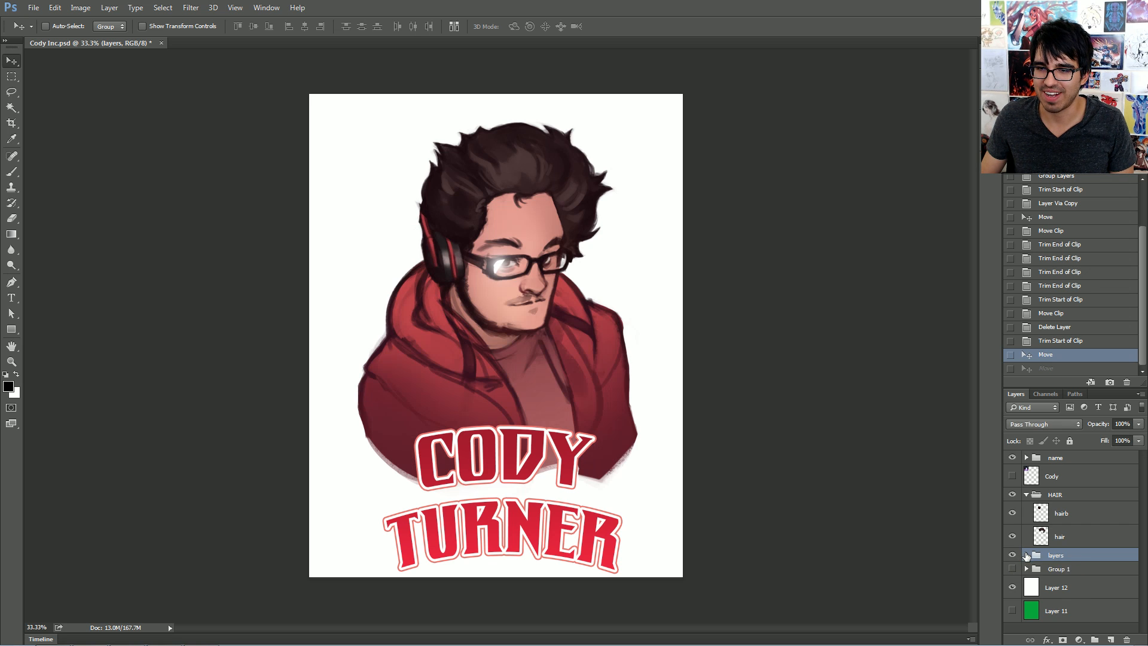
pyautogui.click(1026, 555)
pyautogui.click(1012, 574)
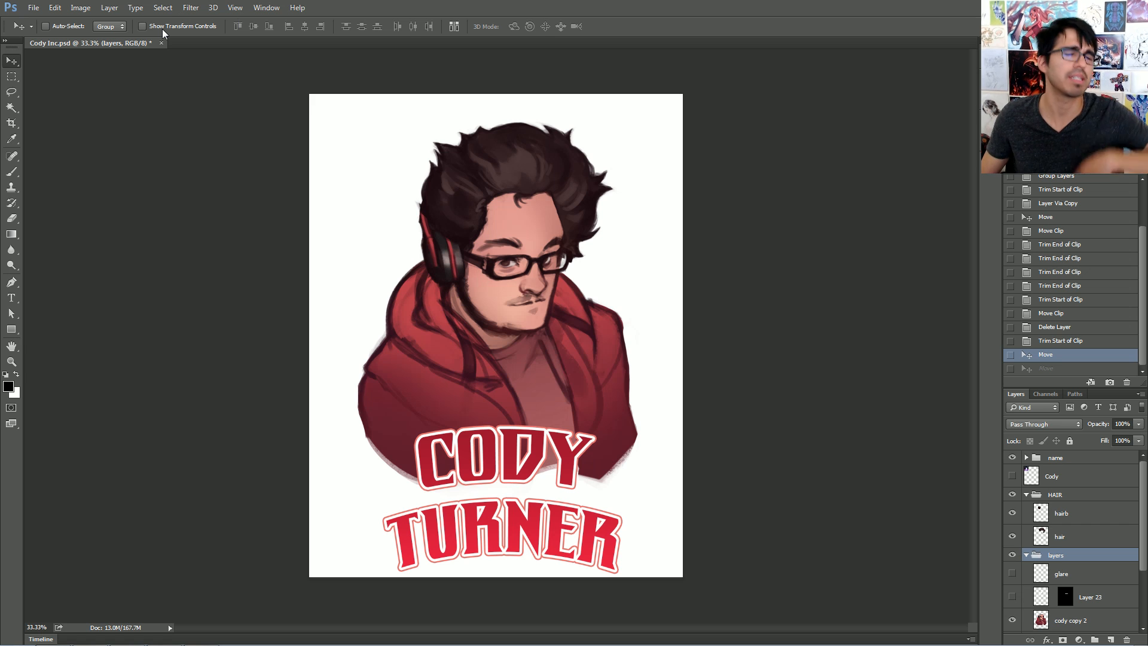
# Open the animation timeline for the document
pyautogui.click(262, 8)
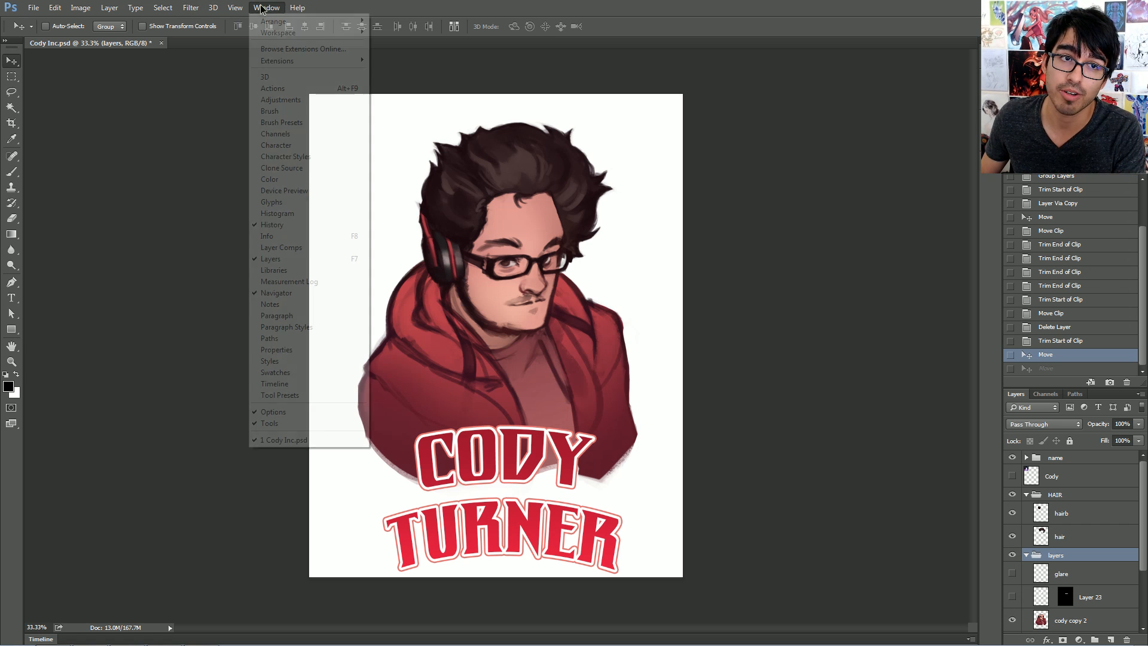
pyautogui.click(279, 386)
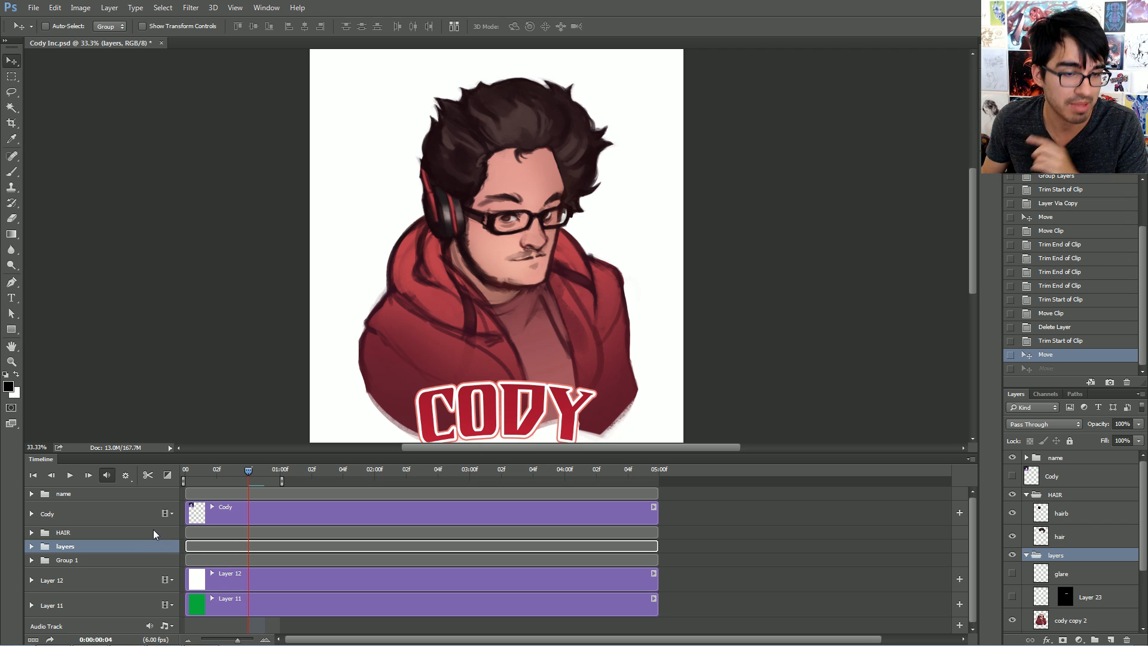
pyautogui.click(77, 531)
pyautogui.click(80, 543)
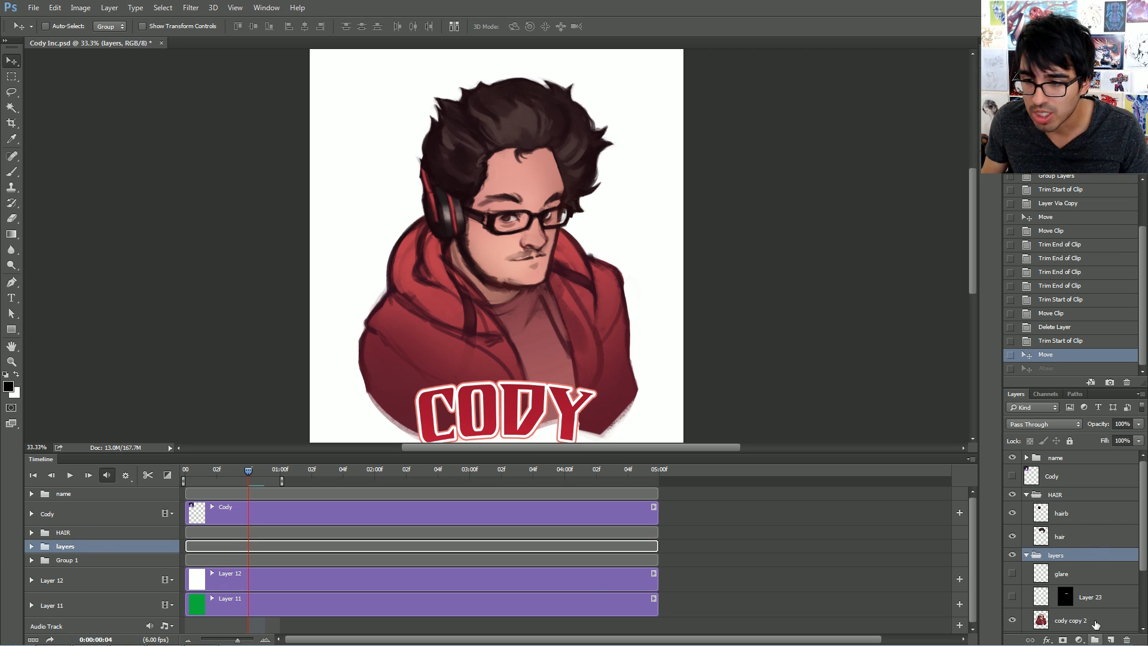
# Collapse the layers and HAIR groups and delete Group 1 from the layer stack
pyautogui.click(1026, 555)
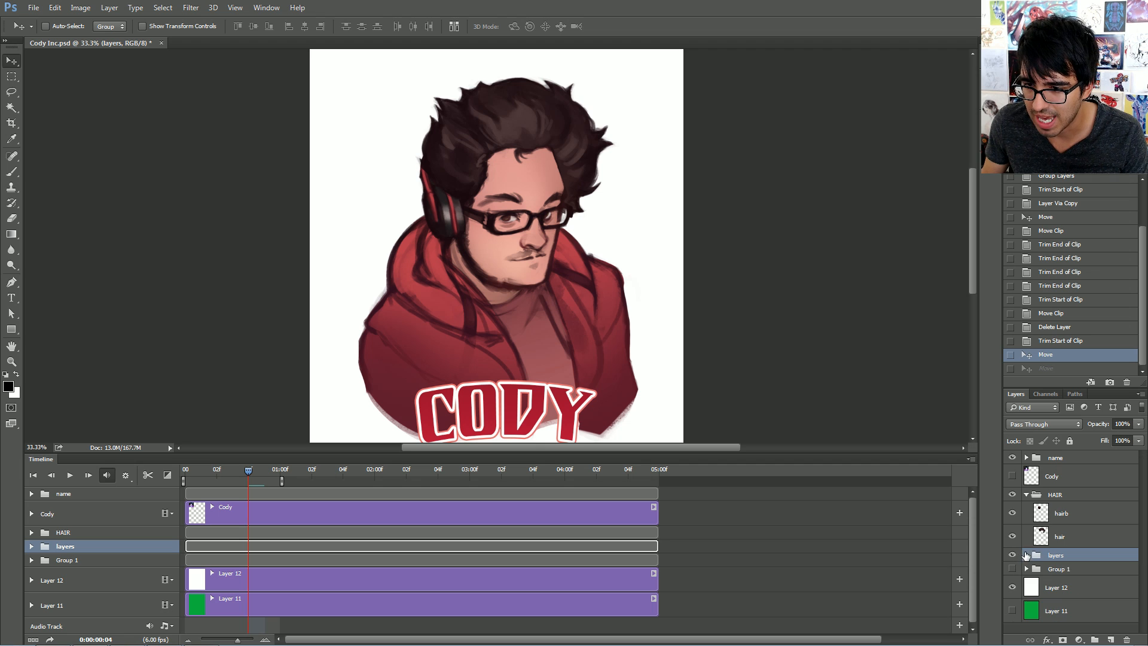
pyautogui.click(1027, 494)
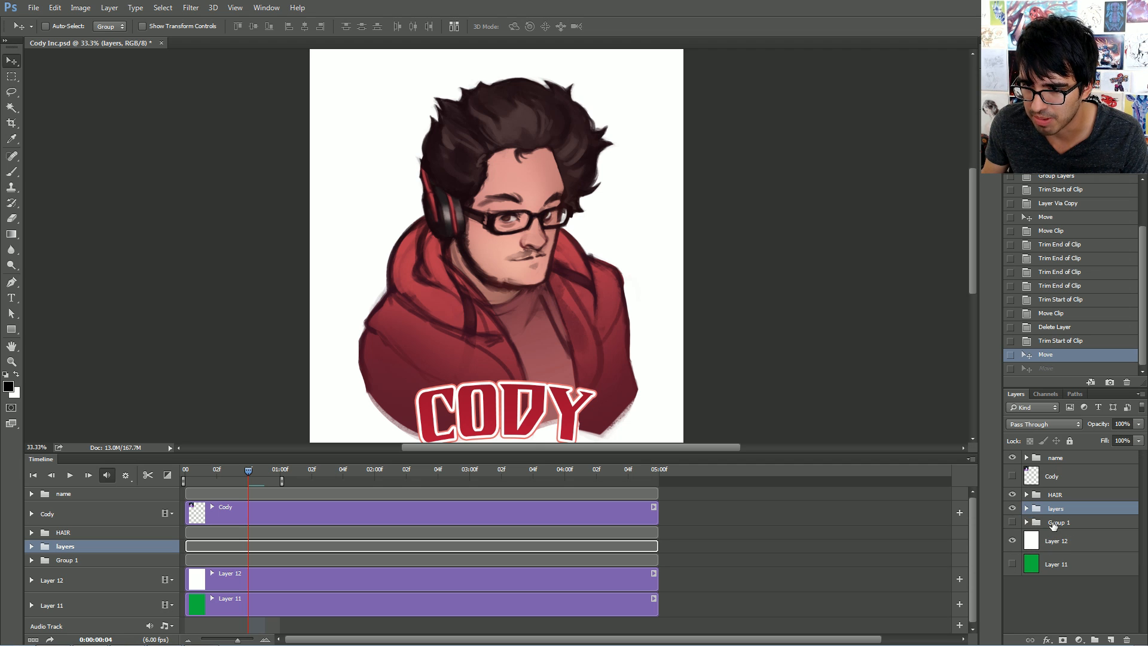
pyautogui.moveTo(1058, 523); pyautogui.dragTo(1126, 639)
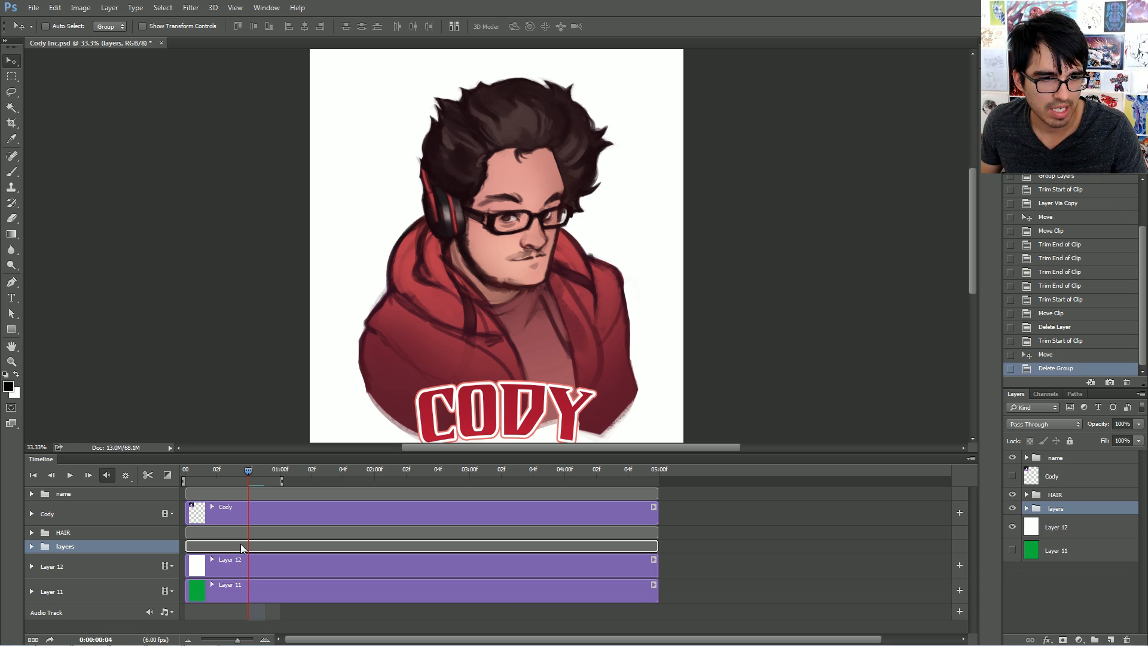
# Select the Cody layer and the HAIR and layers groups in turn to match them to their timeline tracks
pyautogui.click(239, 511)
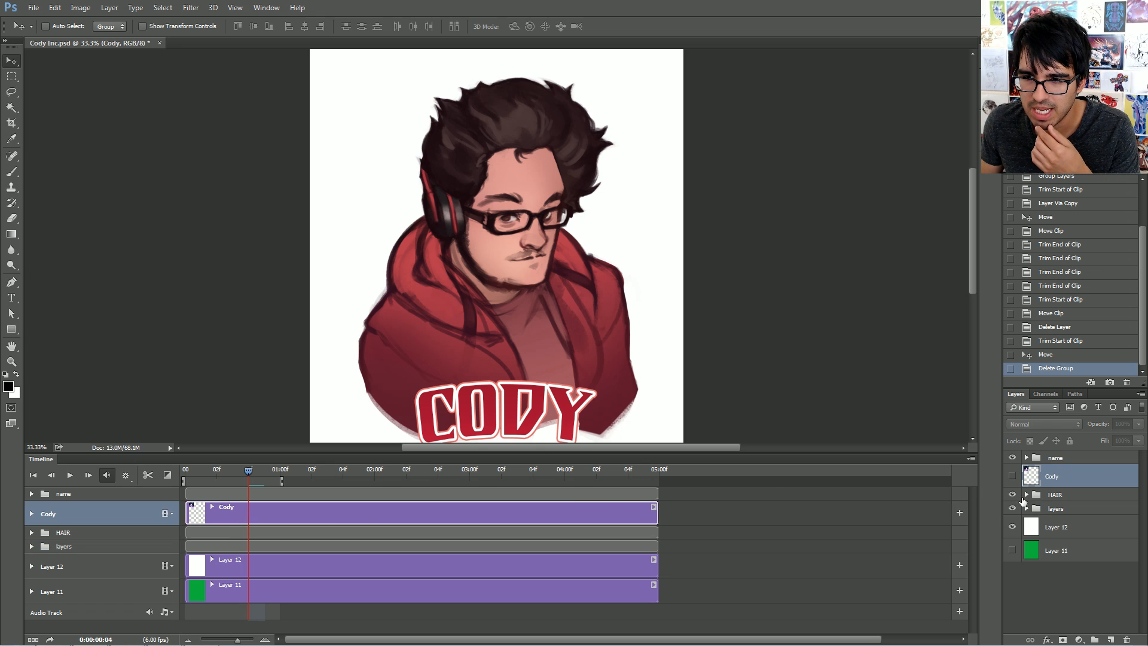
pyautogui.click(1055, 496)
pyautogui.click(1056, 509)
pyautogui.click(1055, 500)
pyautogui.click(1058, 508)
pyautogui.click(1054, 500)
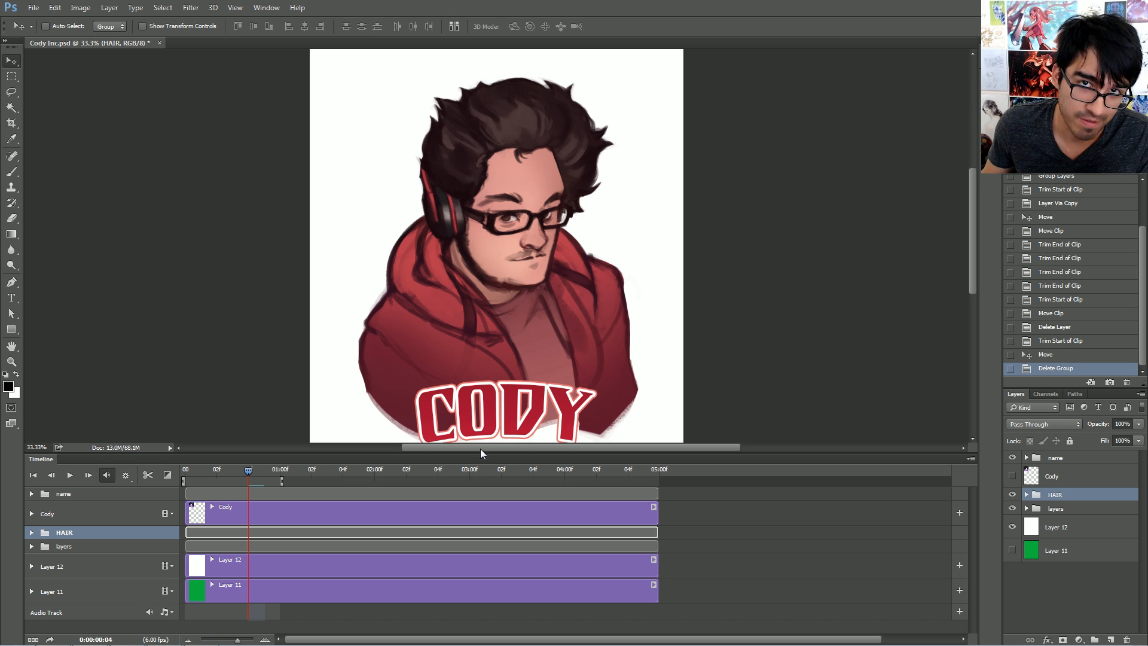
# Open the Timeline Frame Rate settings to view the frame rate, and cancel without changing it
pyautogui.click(971, 459)
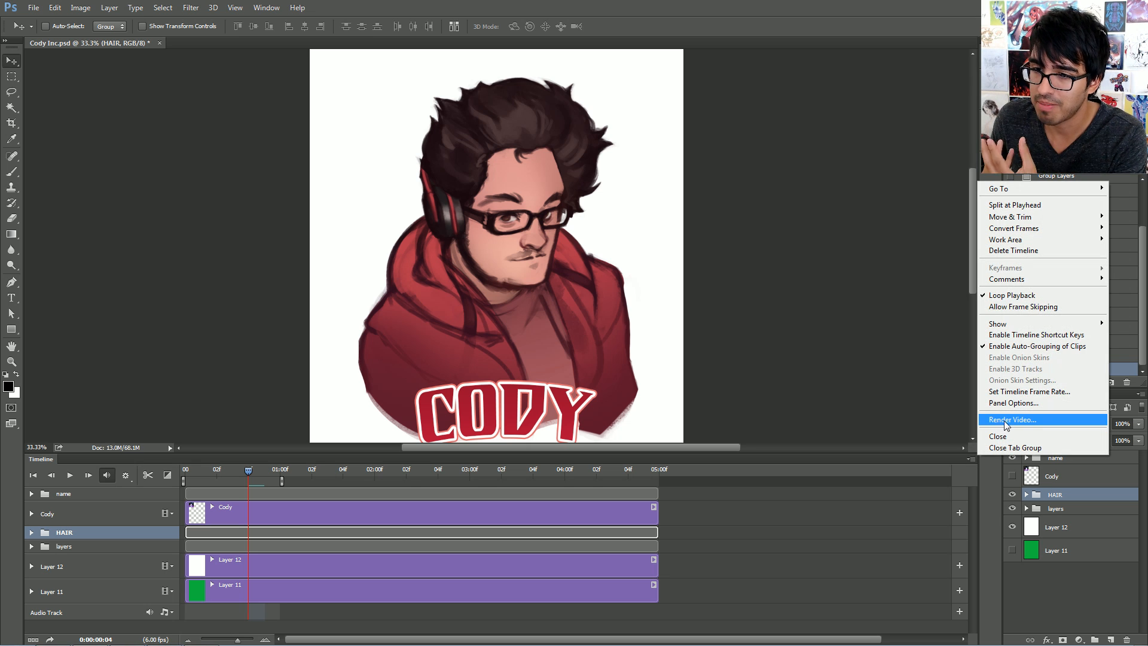
pyautogui.click(971, 459)
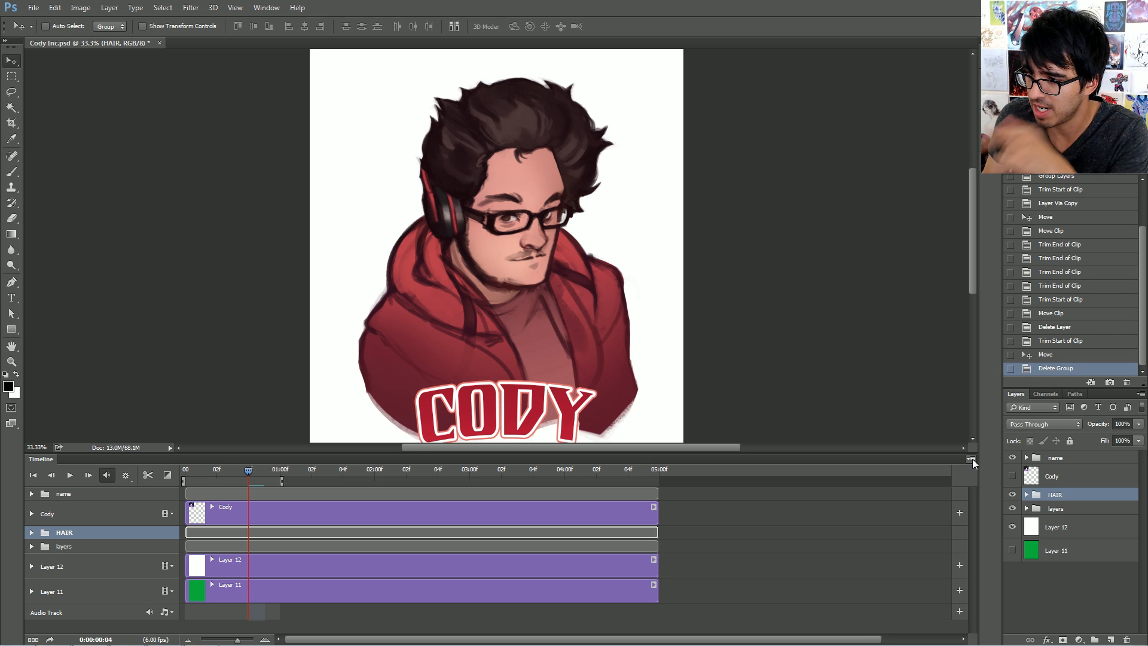
pyautogui.click(972, 459)
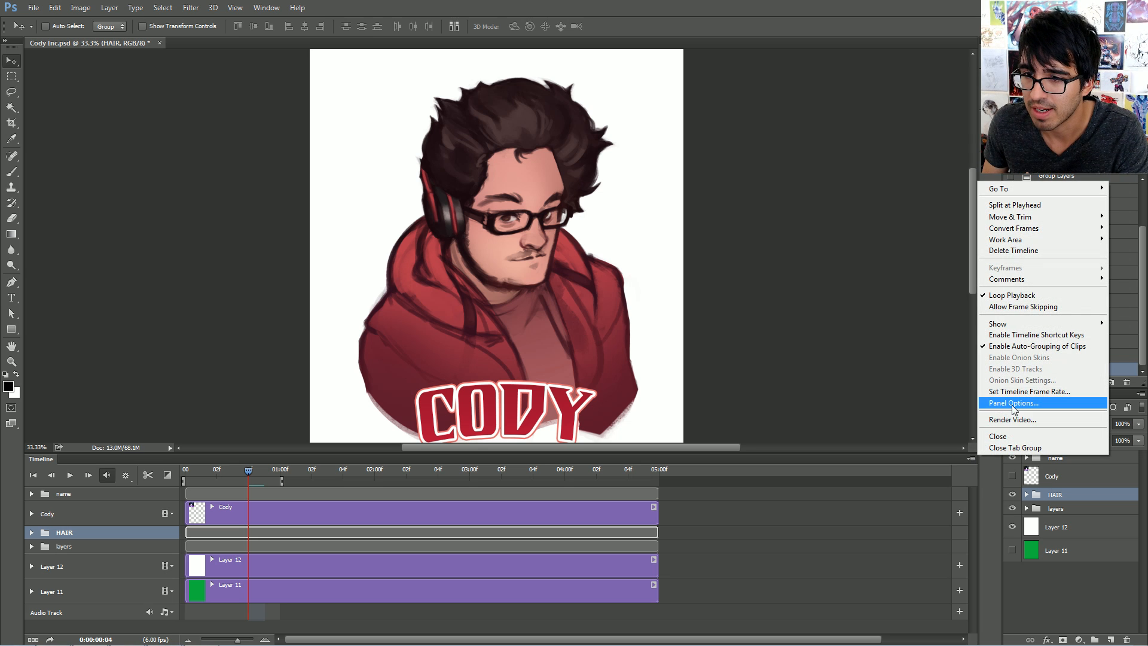
pyautogui.click(1018, 391)
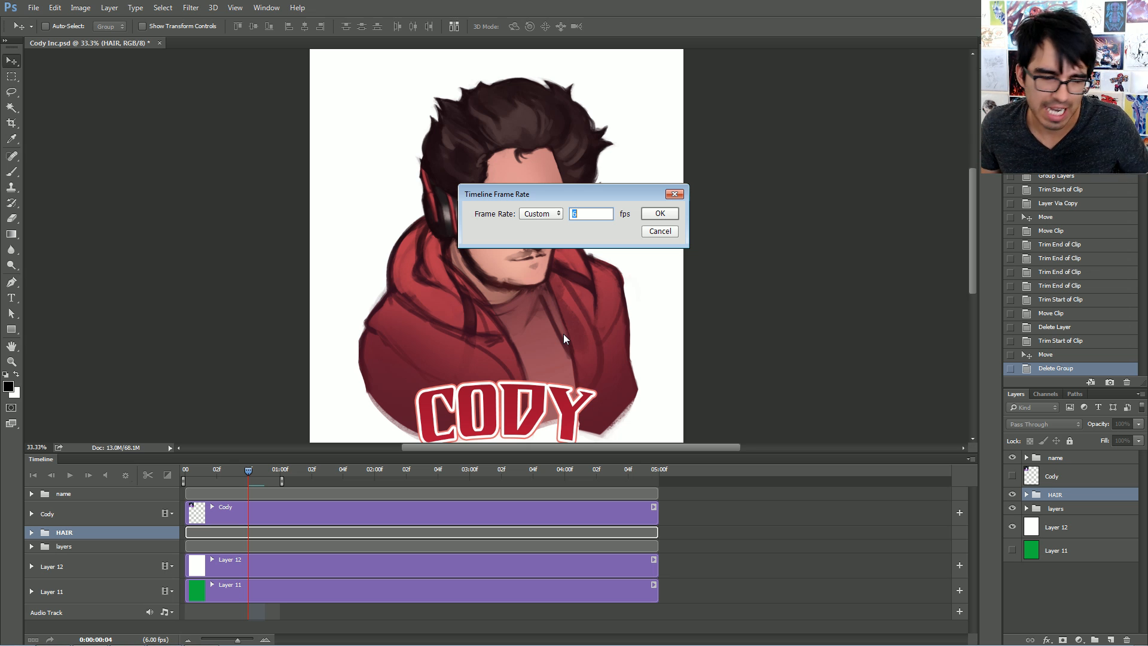
pyautogui.click(660, 232)
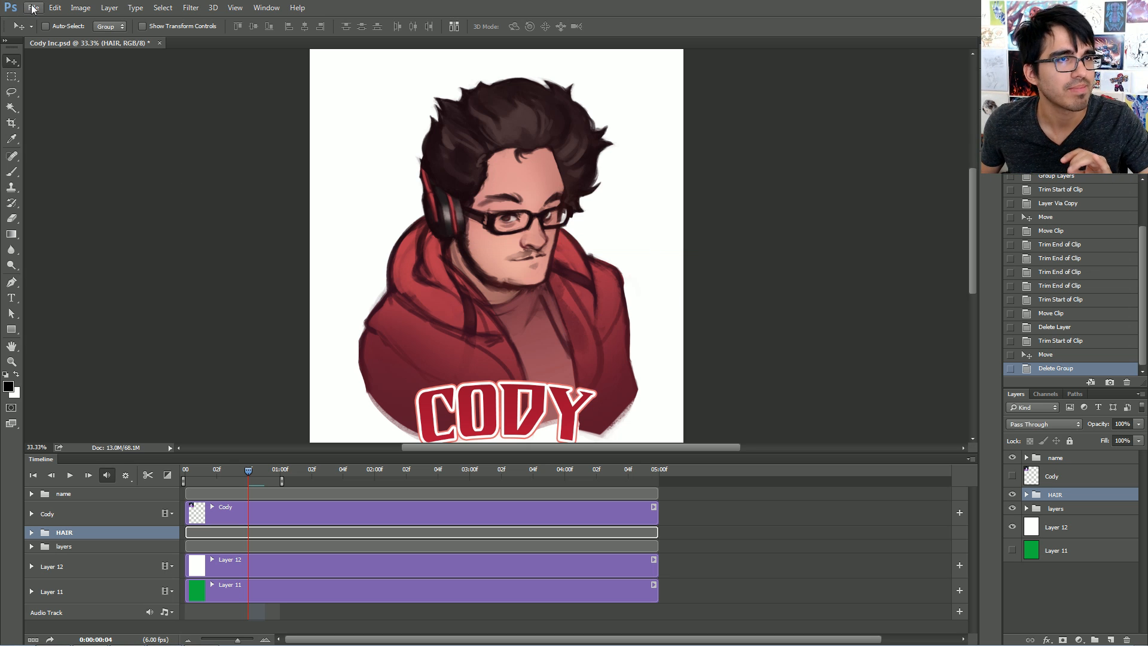
# Open the keyboard shortcut settings and find the Timeline (Video) commands among the panel menu shortcuts
pyautogui.click(33, 7)
pyautogui.moveTo(55, 8)
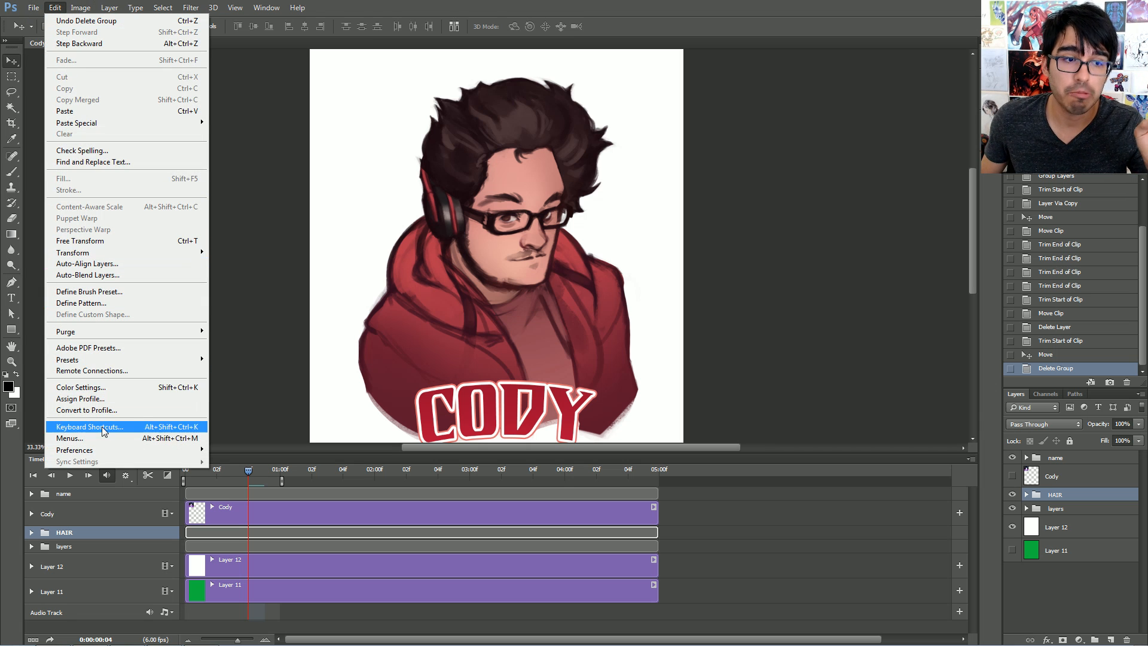
pyautogui.moveTo(105, 449)
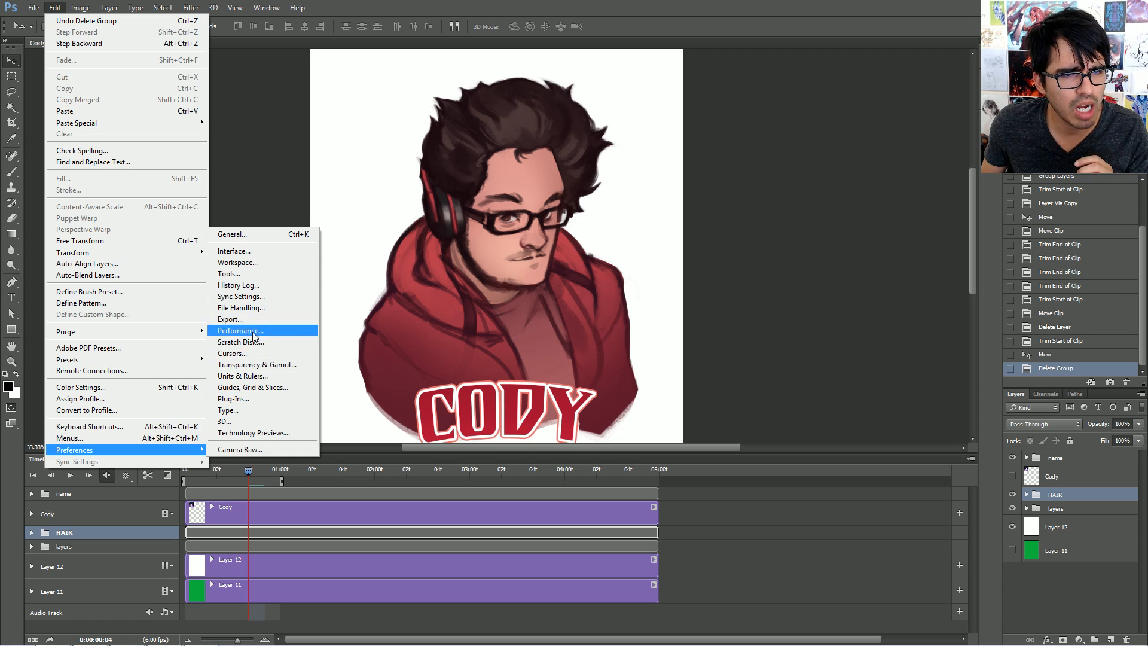
pyautogui.click(91, 428)
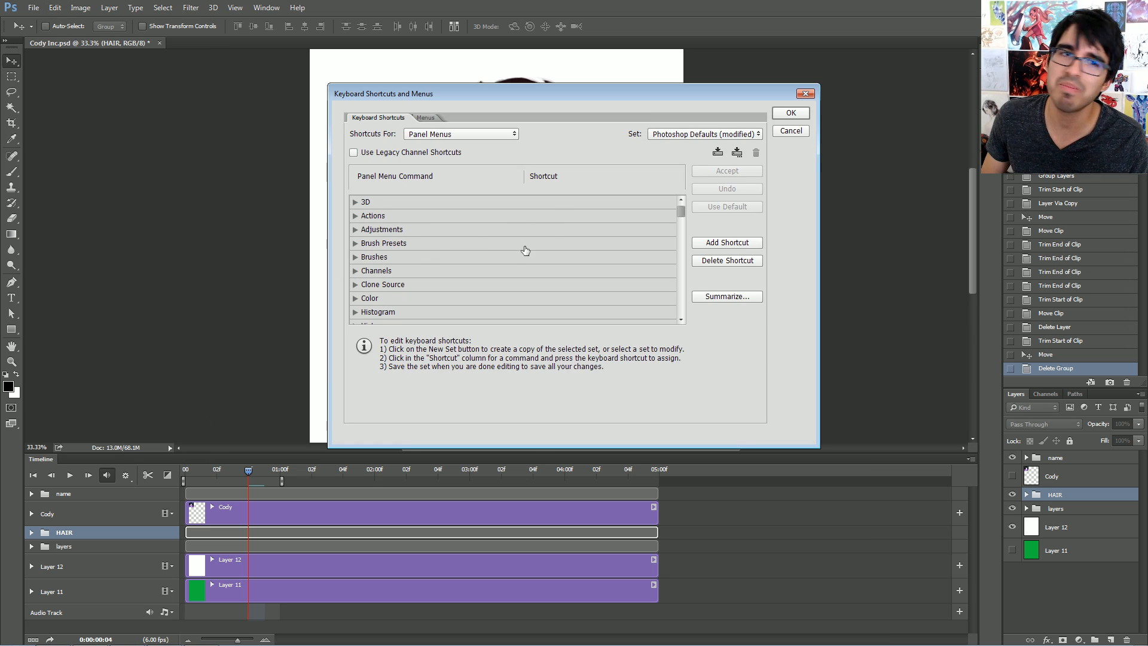
pyautogui.scroll(-3, 464, 246)
pyautogui.scroll(-5, 463, 255)
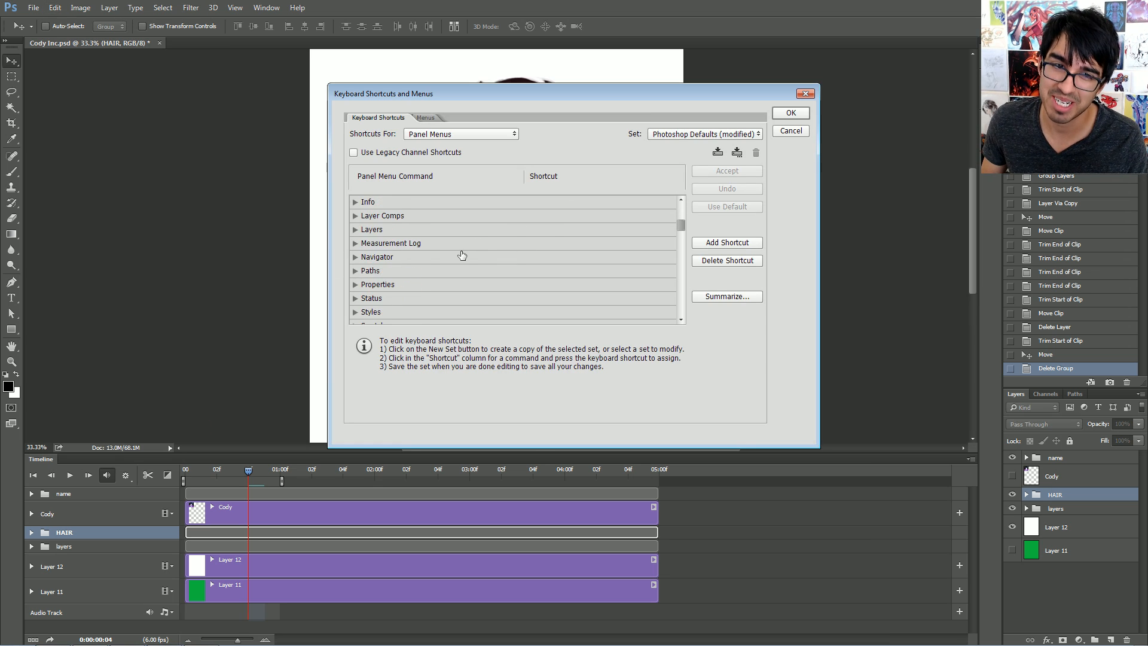
pyautogui.scroll(-1, 442, 275)
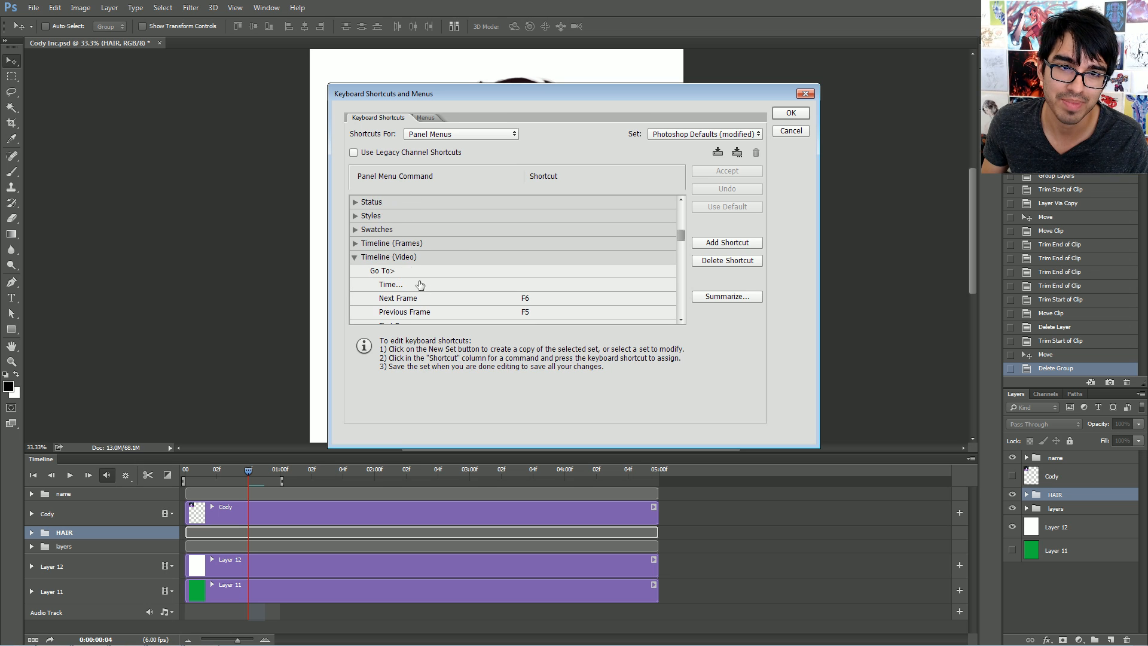
pyautogui.click(431, 260)
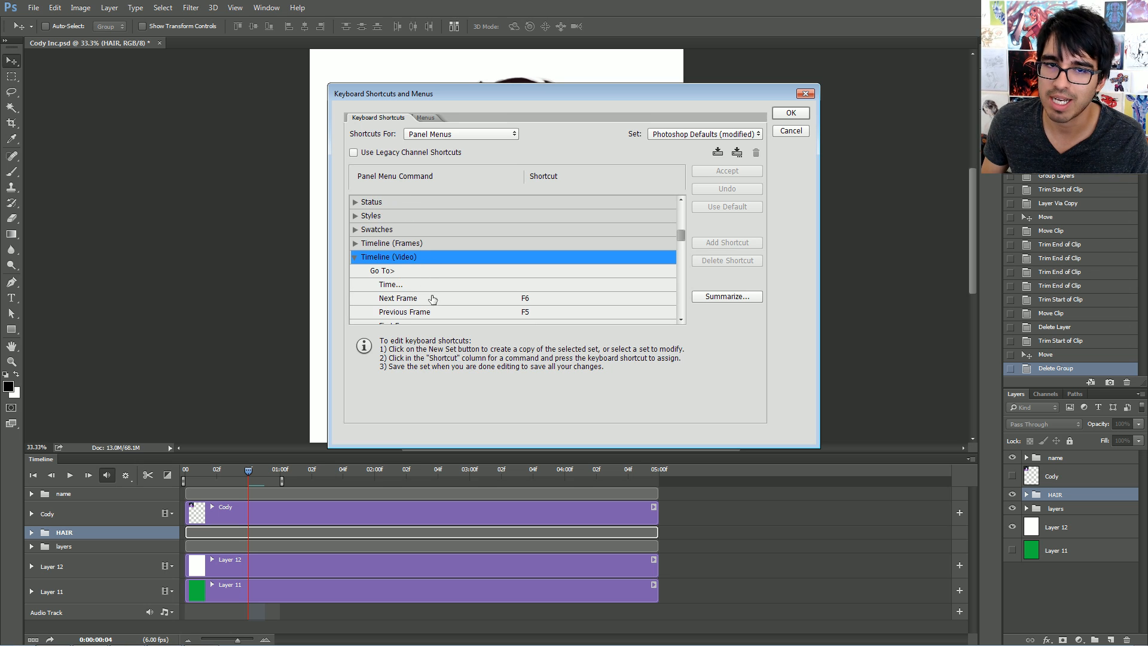
# Examine the shortcuts assigned to the Next Frame, Previous Frame and First Frame timeline commands
pyautogui.scroll(-1, 459, 262)
pyautogui.scroll(-2, 454, 265)
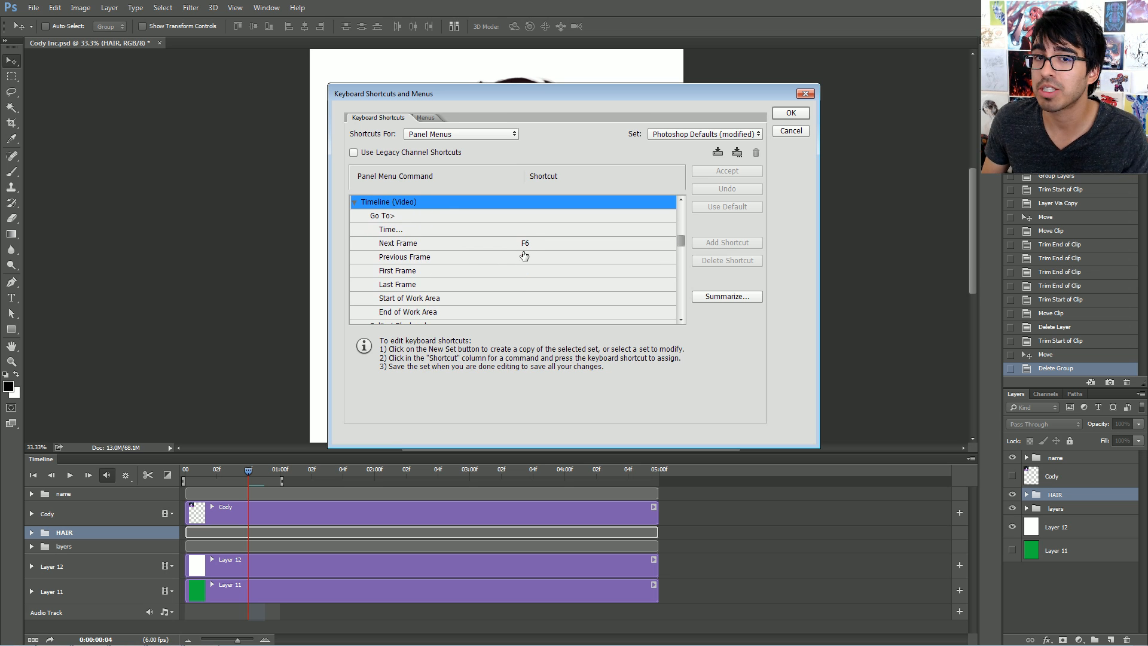
pyautogui.click(494, 249)
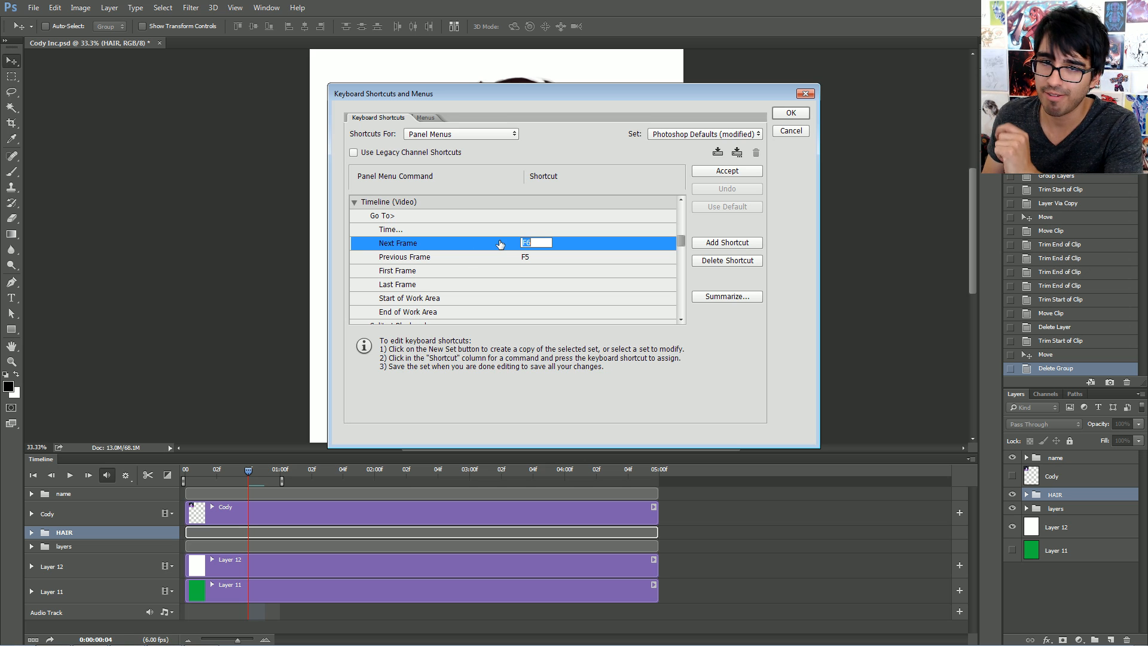
pyautogui.click(485, 261)
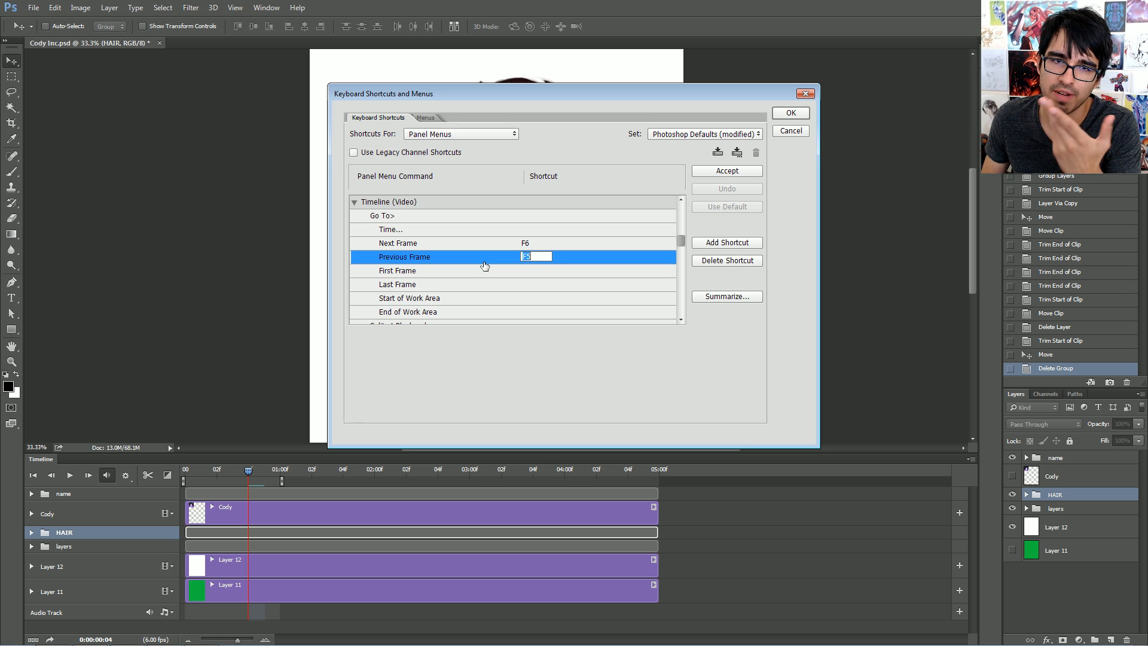
pyautogui.click(476, 272)
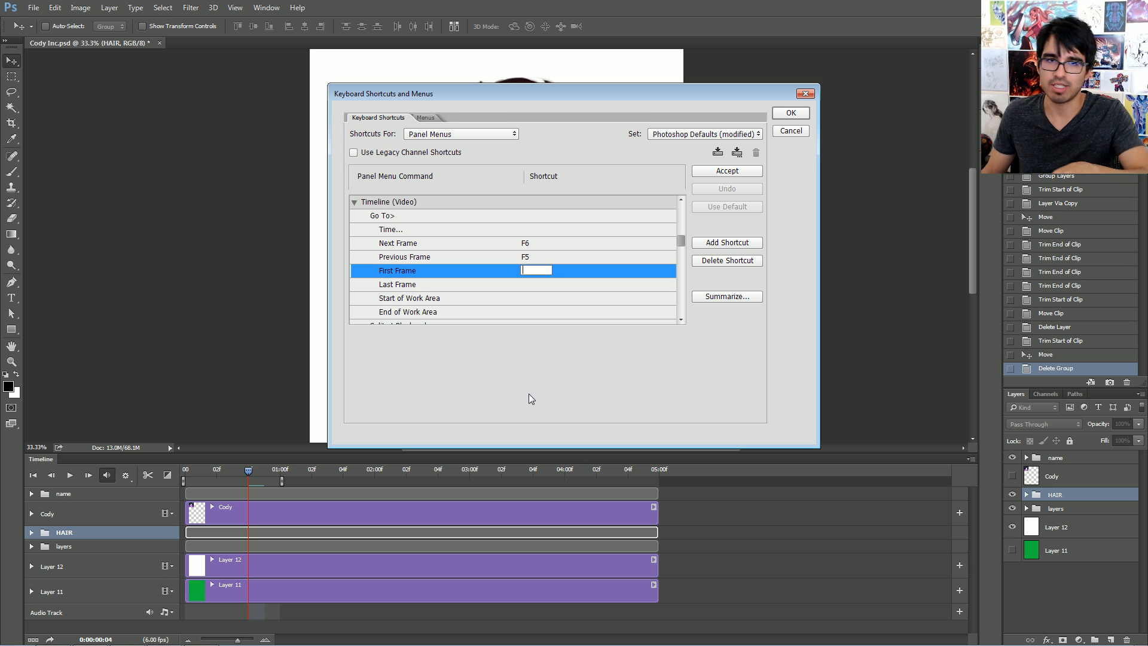
# Check the Trim Start at Playhead and Trim End at Playhead shortcuts, and close the shortcut settings
pyautogui.click(680, 243)
pyautogui.scroll(-3, 626, 289)
pyautogui.scroll(-1, 612, 295)
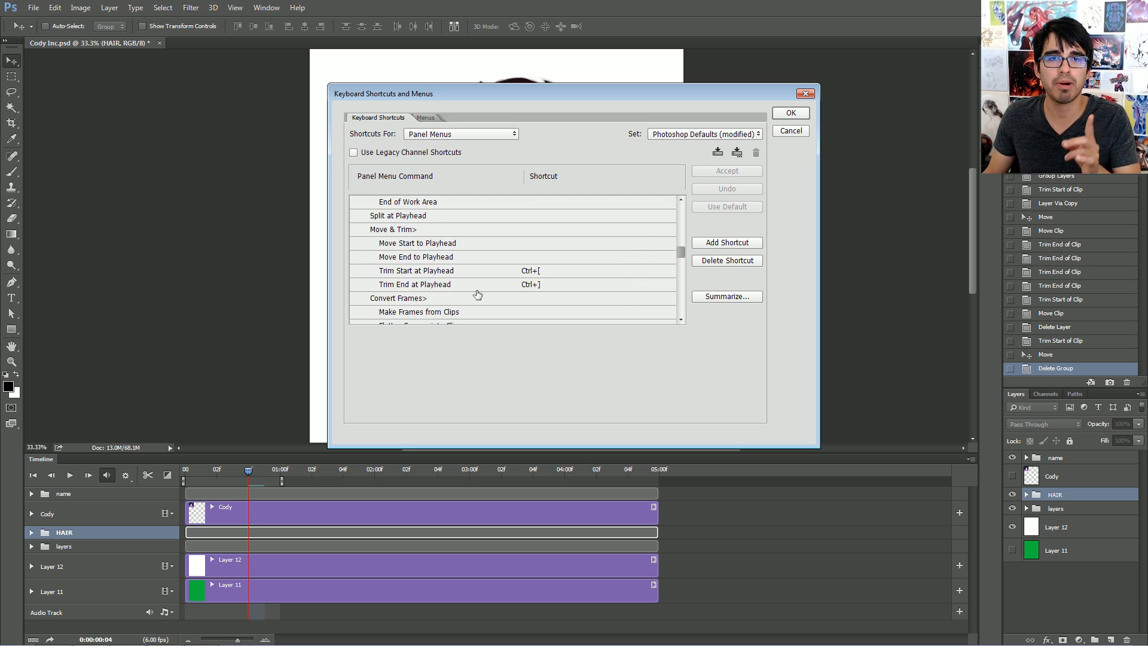
pyautogui.click(417, 273)
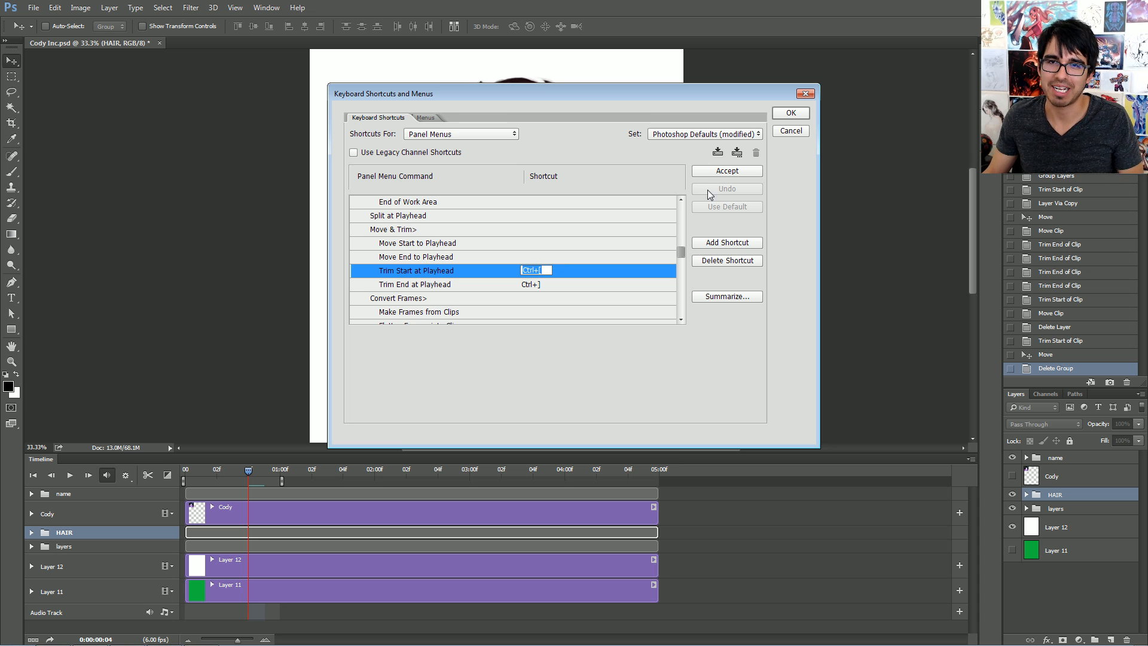
pyautogui.click(796, 113)
pyautogui.click(797, 113)
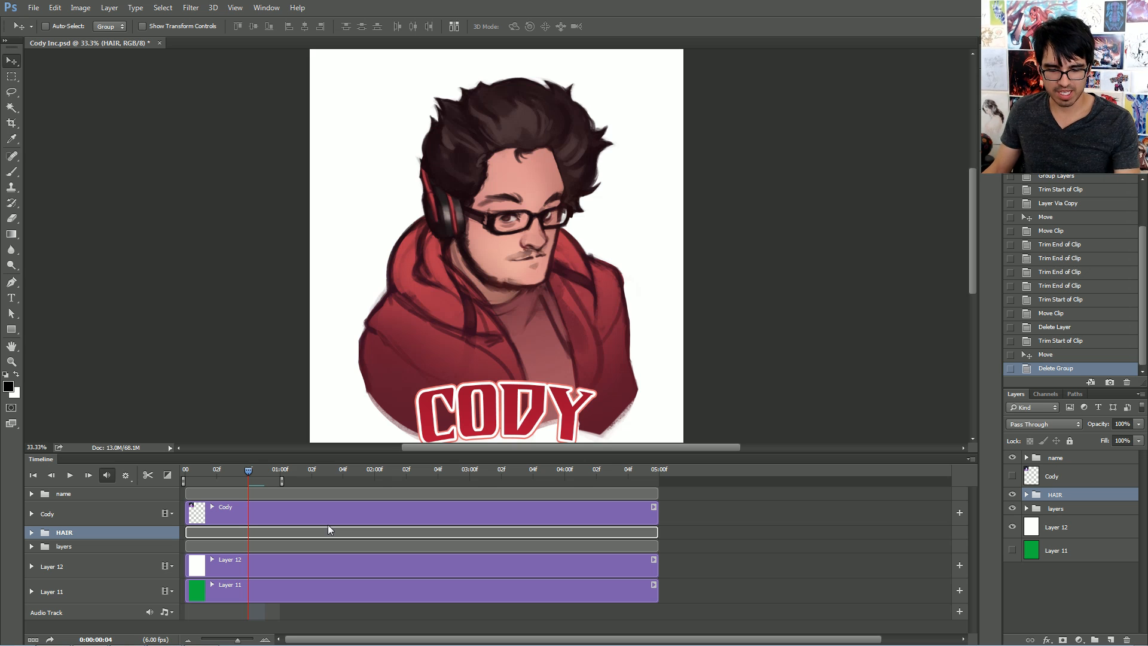
# Move the playhead to frame 2, and expand the HAIR group in the layer stack and timeline with its hairb layer selected
pyautogui.moveTo(249, 463); pyautogui.dragTo(255, 496)
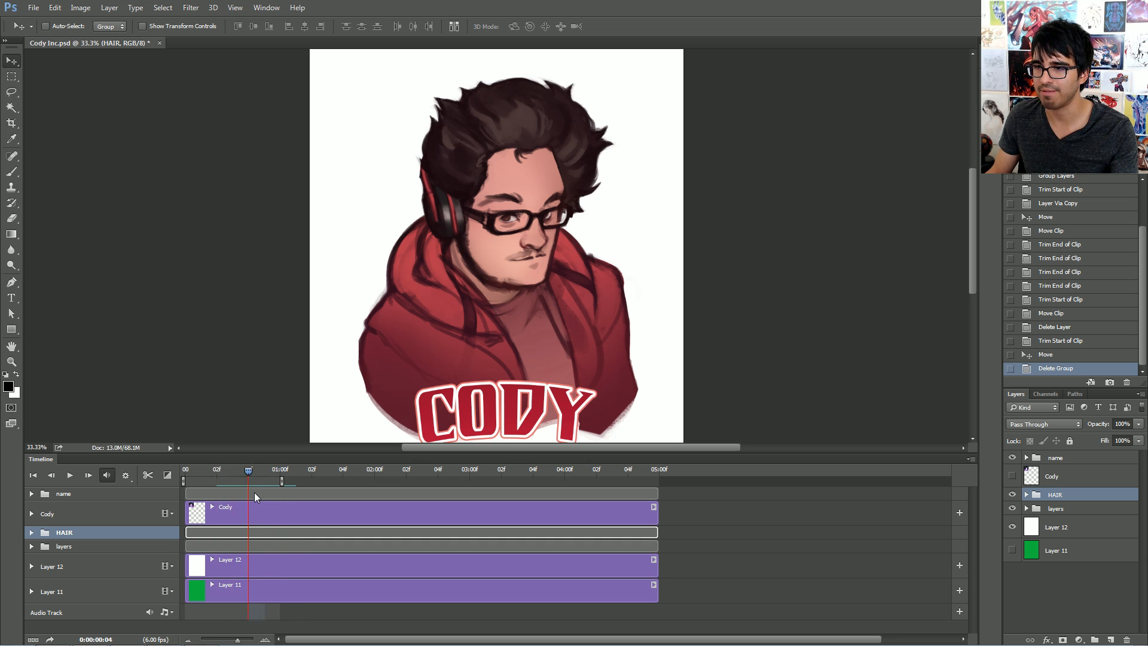
pyautogui.press('space')
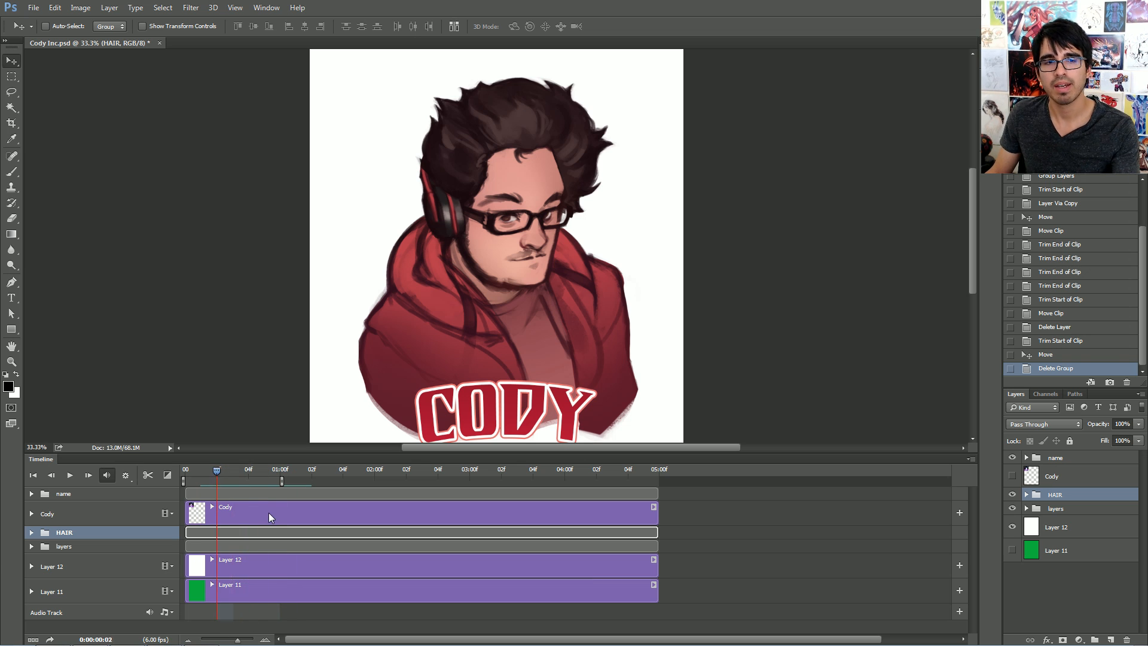
pyautogui.click(1026, 494)
pyautogui.click(1061, 513)
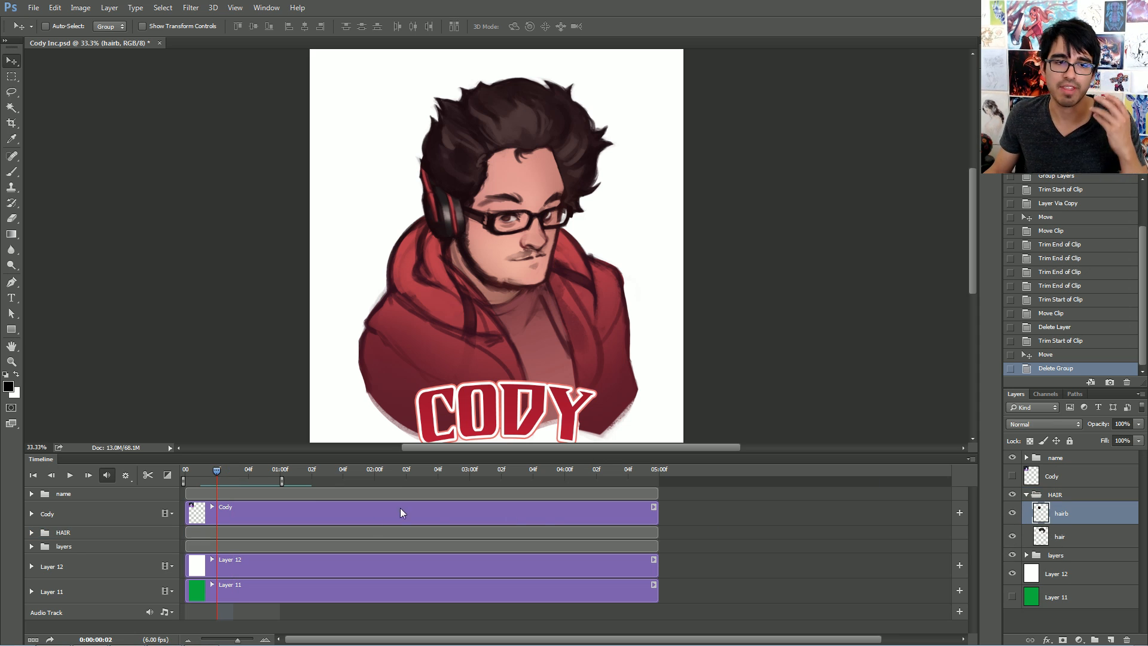
pyautogui.click(31, 532)
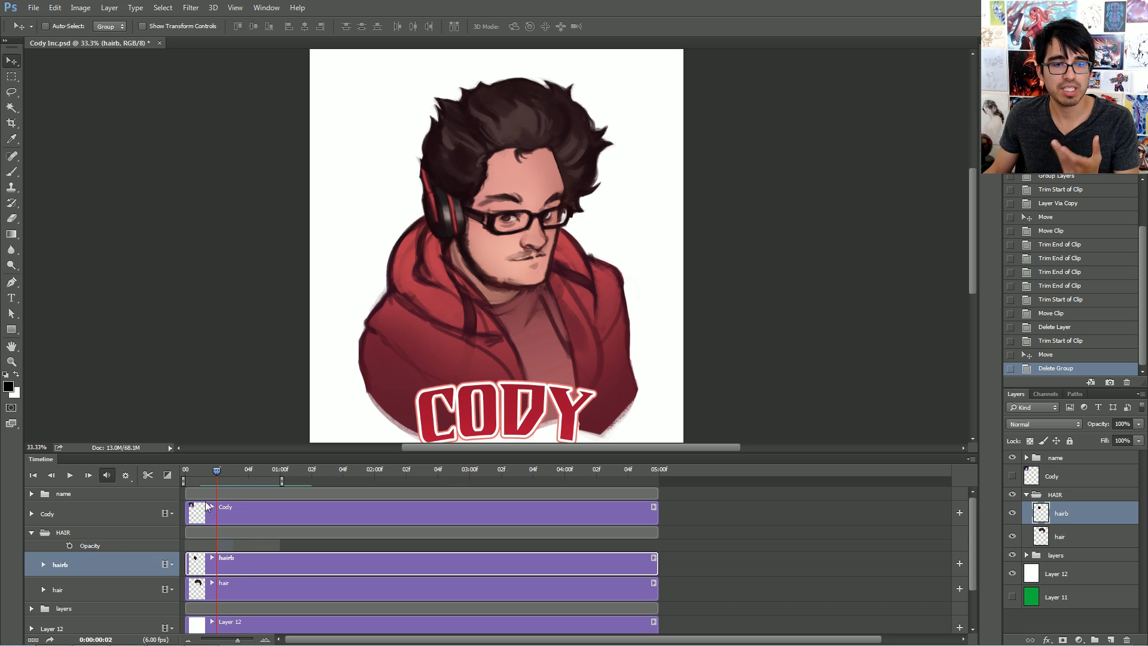
# Trim the start of the hairb clip to frame 3 and align the playhead with it
pyautogui.moveTo(237, 639); pyautogui.dragTo(241, 639)
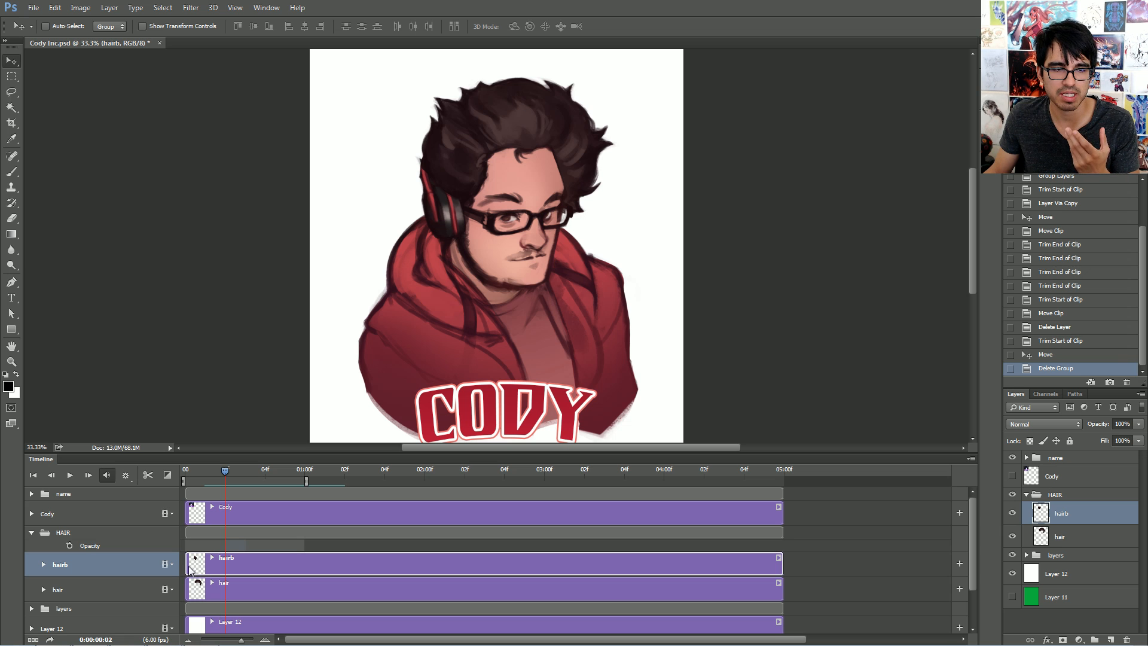
pyautogui.moveTo(186, 566); pyautogui.dragTo(237, 574)
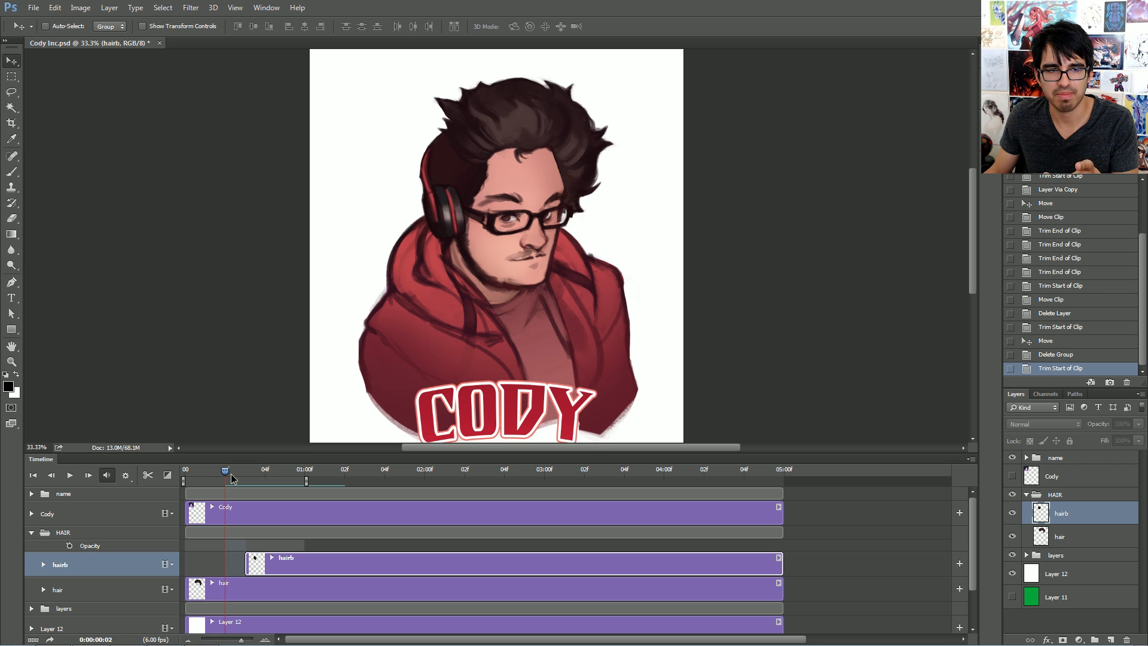
pyautogui.moveTo(233, 474); pyautogui.dragTo(243, 500)
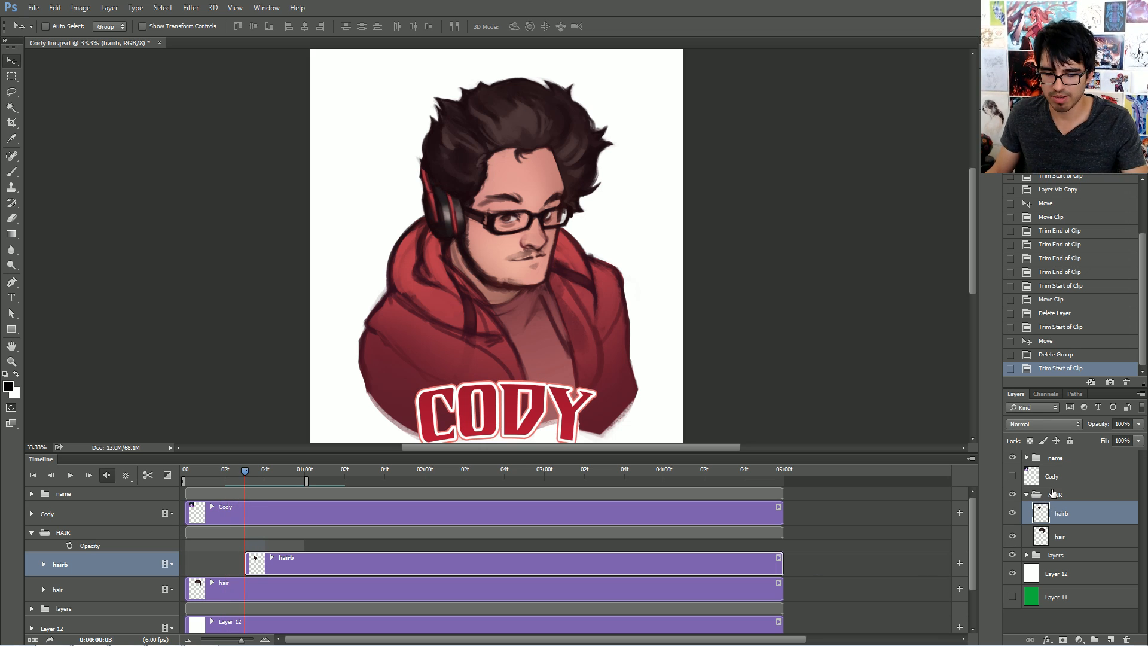
# Duplicate the hairb layer, shift the copy's clip one frame later and extend its start back to frame 3
pyautogui.hotkey('ctrl', 'j')
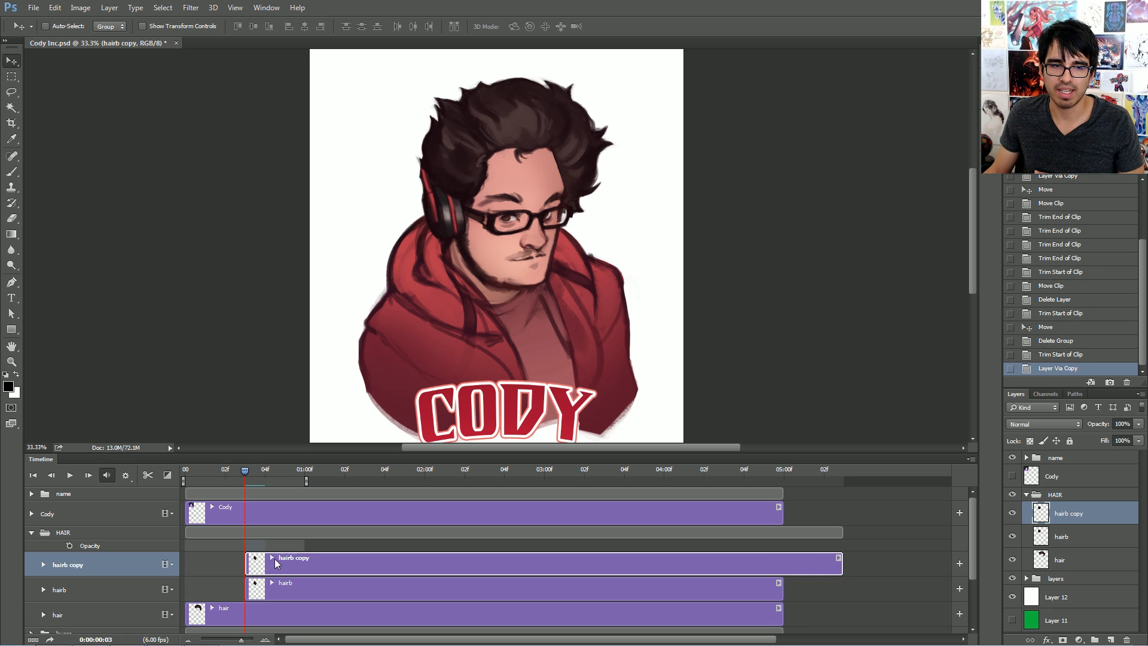
pyautogui.moveTo(272, 561); pyautogui.dragTo(292, 559)
pyautogui.moveTo(249, 473); pyautogui.dragTo(264, 474)
pyautogui.click(280, 476)
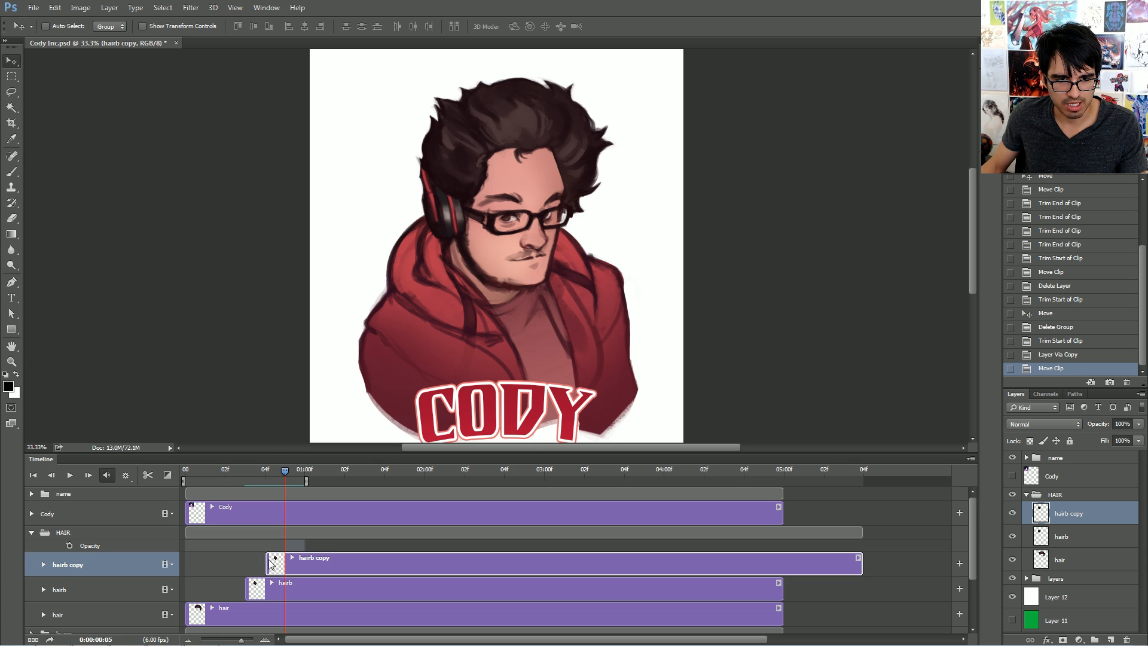
pyautogui.moveTo(269, 563); pyautogui.dragTo(247, 563)
pyautogui.moveTo(286, 472); pyautogui.dragTo(246, 473)
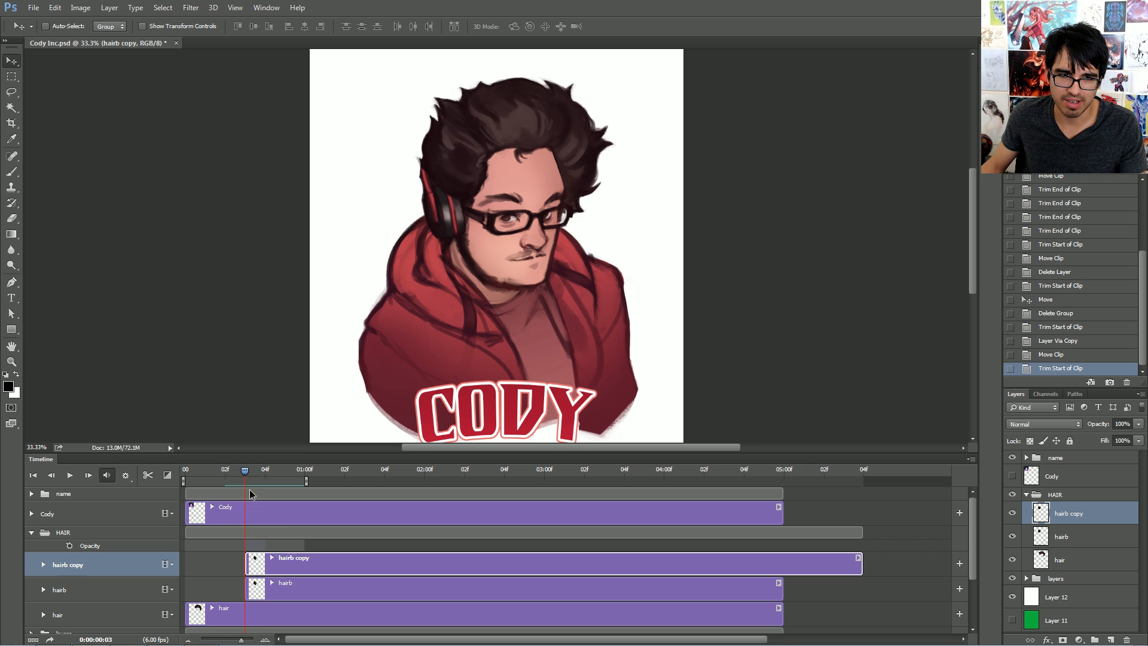
# Trim the hairb copy clip to frame 4 only and move its hair tuft slightly left and down on the canvas
pyautogui.press('Right')
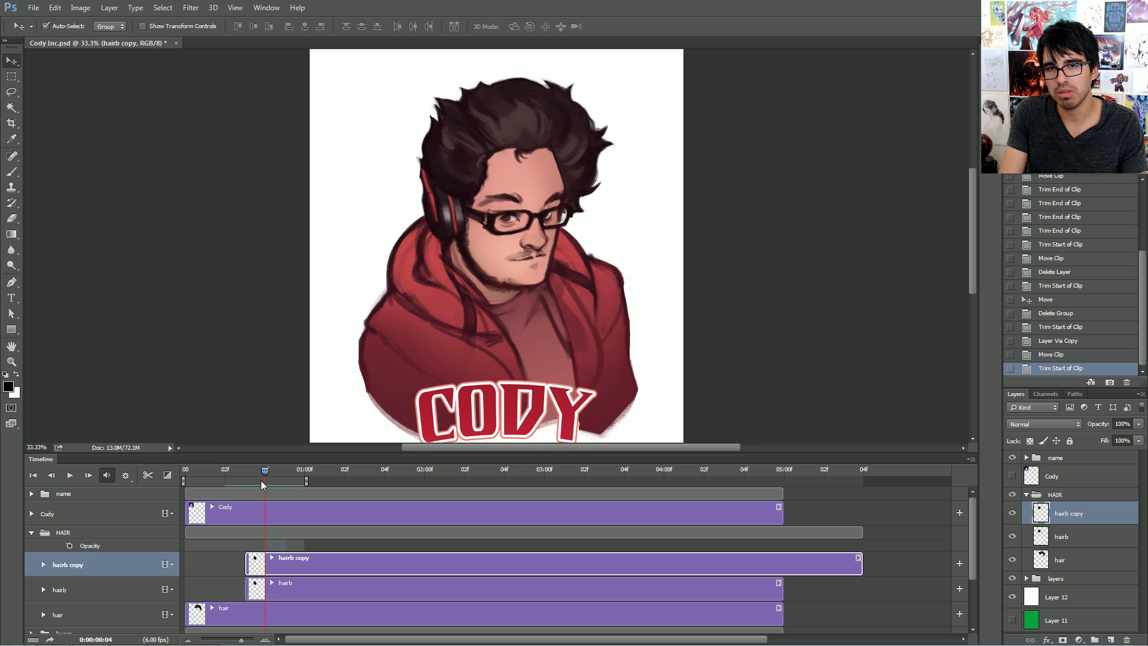
pyautogui.hotkey('alt', ']')
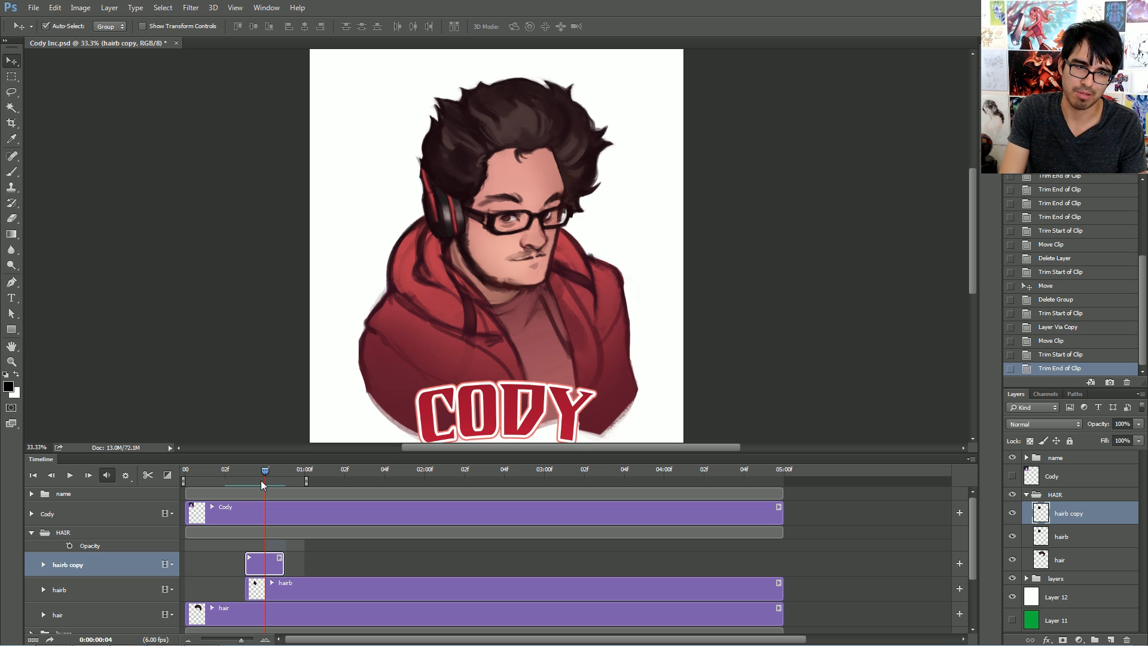
pyautogui.hotkey('alt', '[')
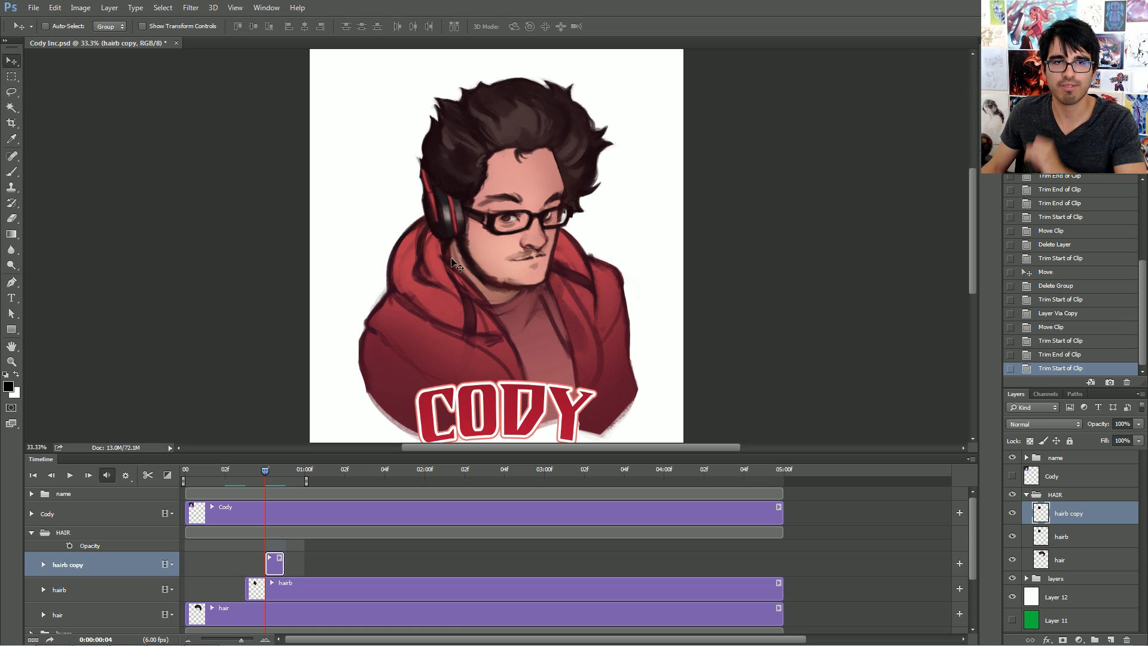
pyautogui.moveTo(458, 169); pyautogui.dragTo(439, 186)
# Trim the end of the original hairb clip to frame 4 so that it spans only frame 3
pyautogui.moveTo(782, 591); pyautogui.dragTo(264, 591)
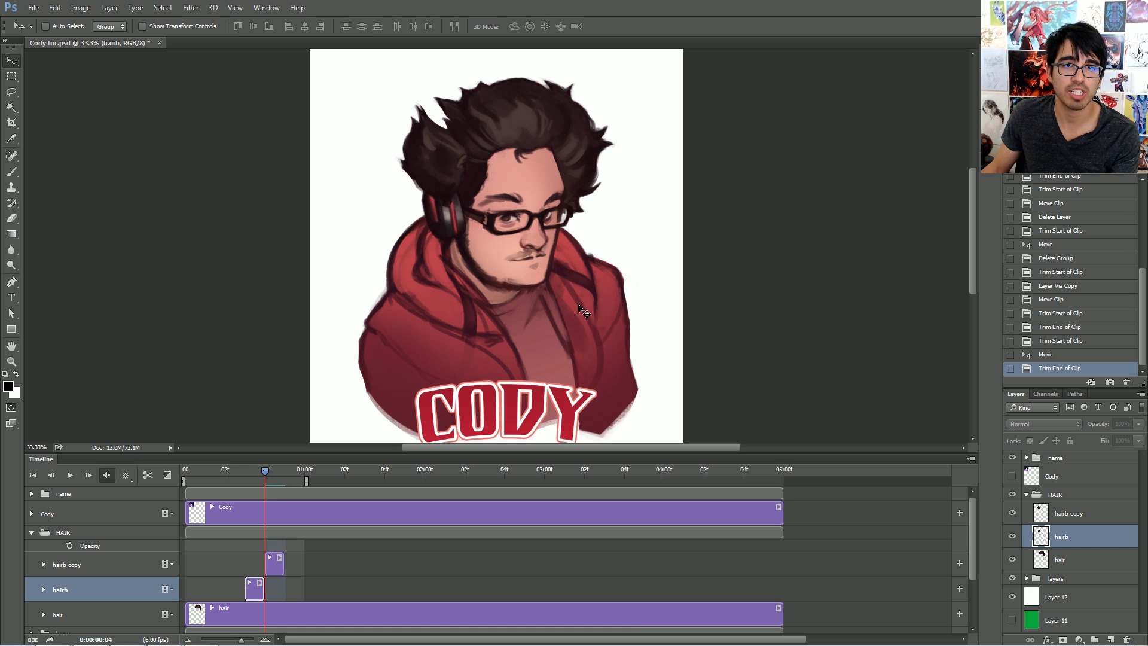
# Step the playhead back and forth between frames 3 and 4 to compare the two hair tuft positions
pyautogui.press('Left')
pyautogui.press('Right')
pyautogui.press('Left')
pyautogui.press('Left')
pyautogui.press('Right')
pyautogui.press('Right')
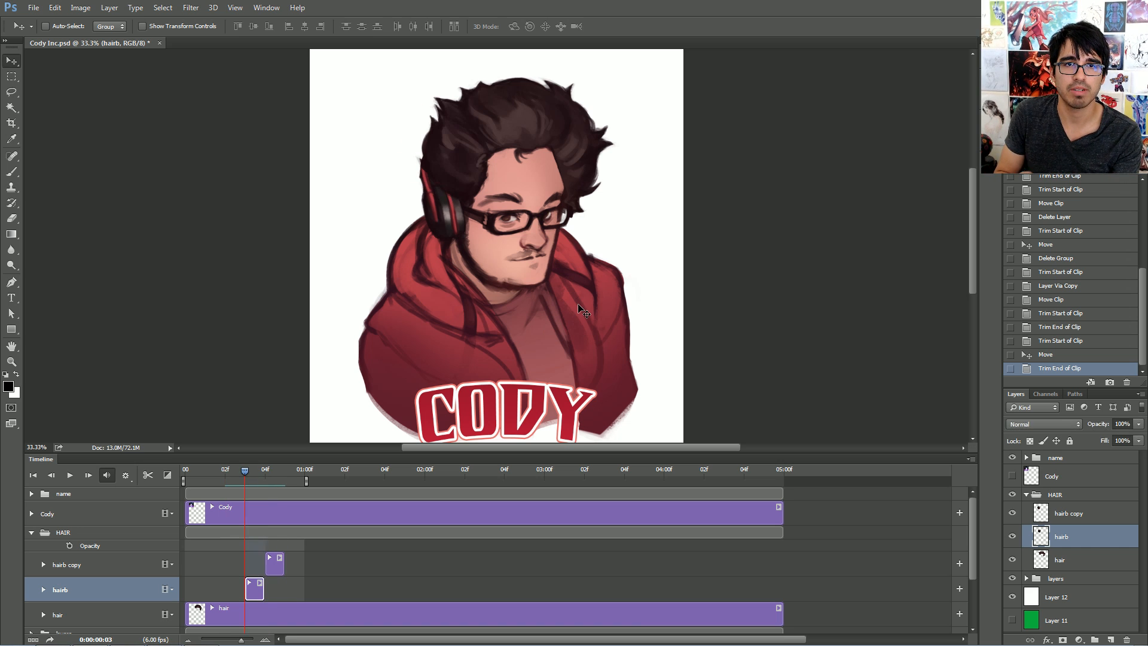
pyautogui.press('Left')
pyautogui.press('Right')
pyautogui.press('Left')
pyautogui.press('Right')
pyautogui.press('Left')
pyautogui.press('Right')
pyautogui.press('Left')
pyautogui.press('Right')
pyautogui.press('Left')
pyautogui.press('Right')
pyautogui.press('Left')
pyautogui.press('Right')
pyautogui.press('Left')
pyautogui.press('Right')
pyautogui.press('Left')
pyautogui.press('Right')
pyautogui.press('Left')
pyautogui.press('Right')
pyautogui.press('Left')
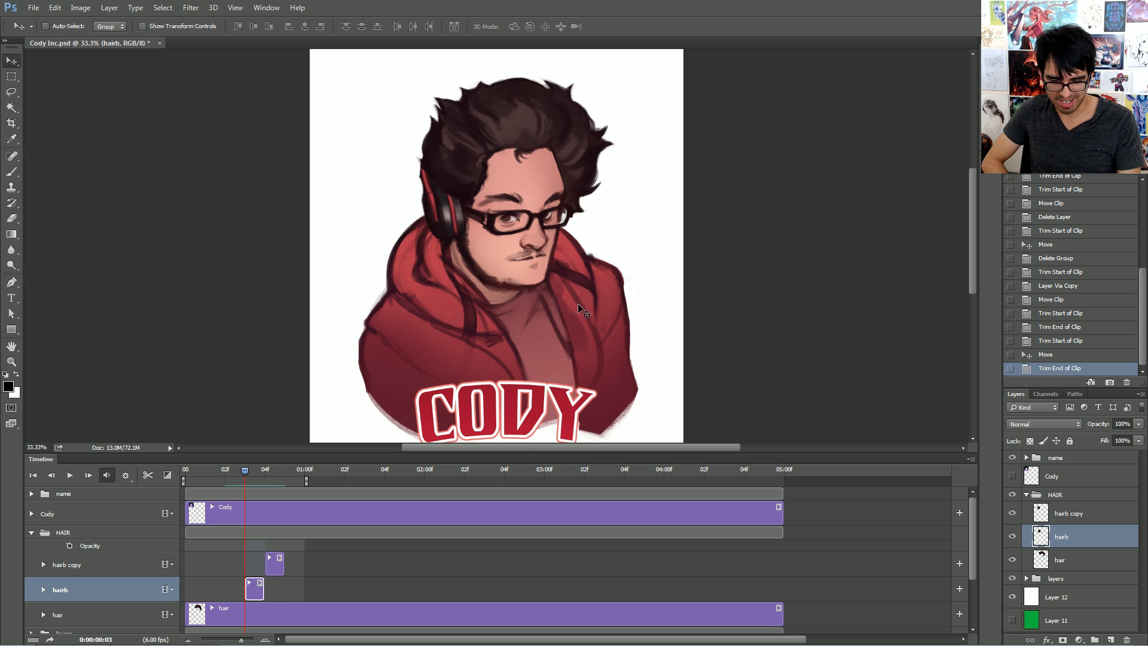
pyautogui.press('Right')
pyautogui.press('Left')
pyautogui.press('Right')
pyautogui.press('Left')
pyautogui.press('Right')
pyautogui.press('Left')
pyautogui.press('Right')
pyautogui.press('Left')
pyautogui.press('Right')
pyautogui.press('Left')
pyautogui.press('Right')
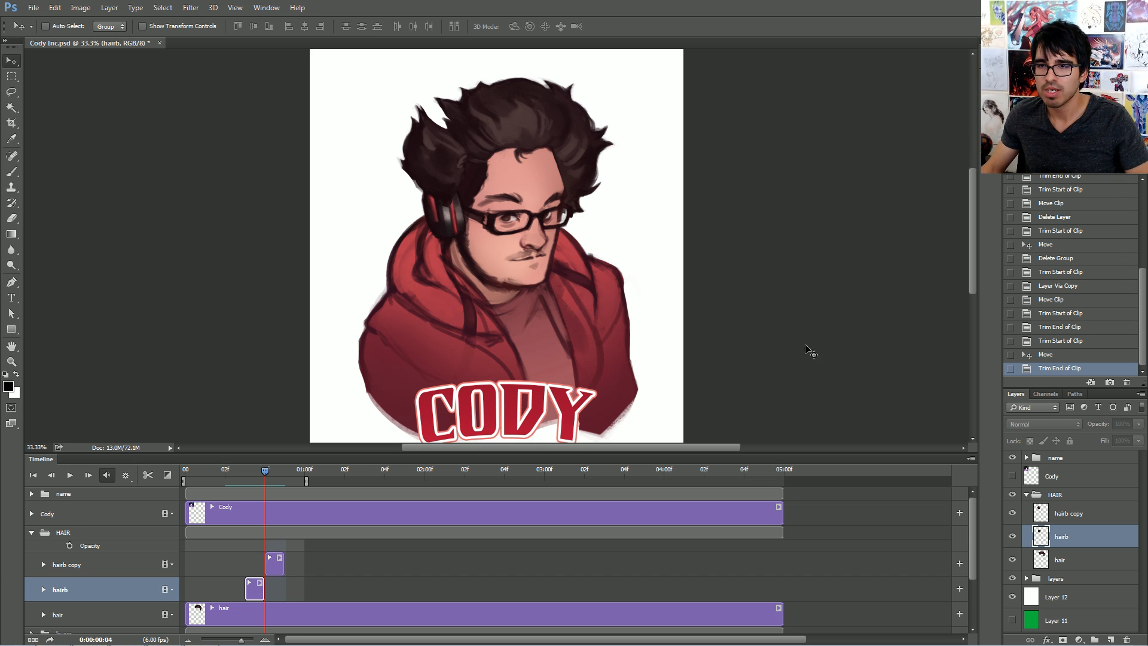
# Revert and restore the last clip trim through the history, and delete the hairb copy layer
pyautogui.click(1054, 357)
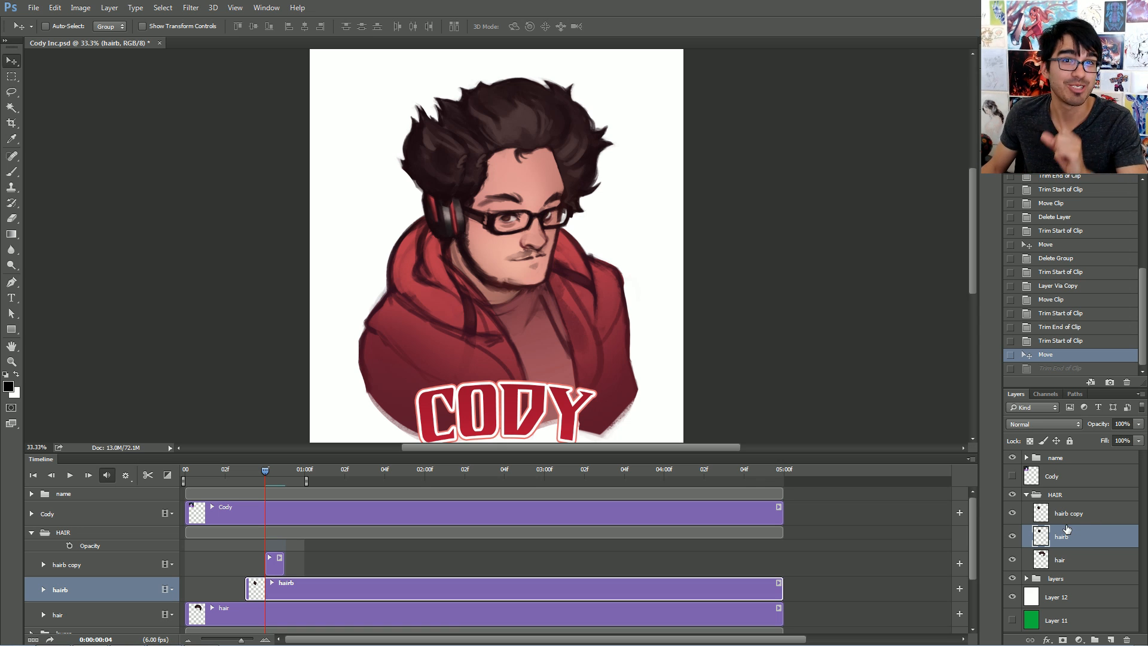
pyautogui.click(1054, 370)
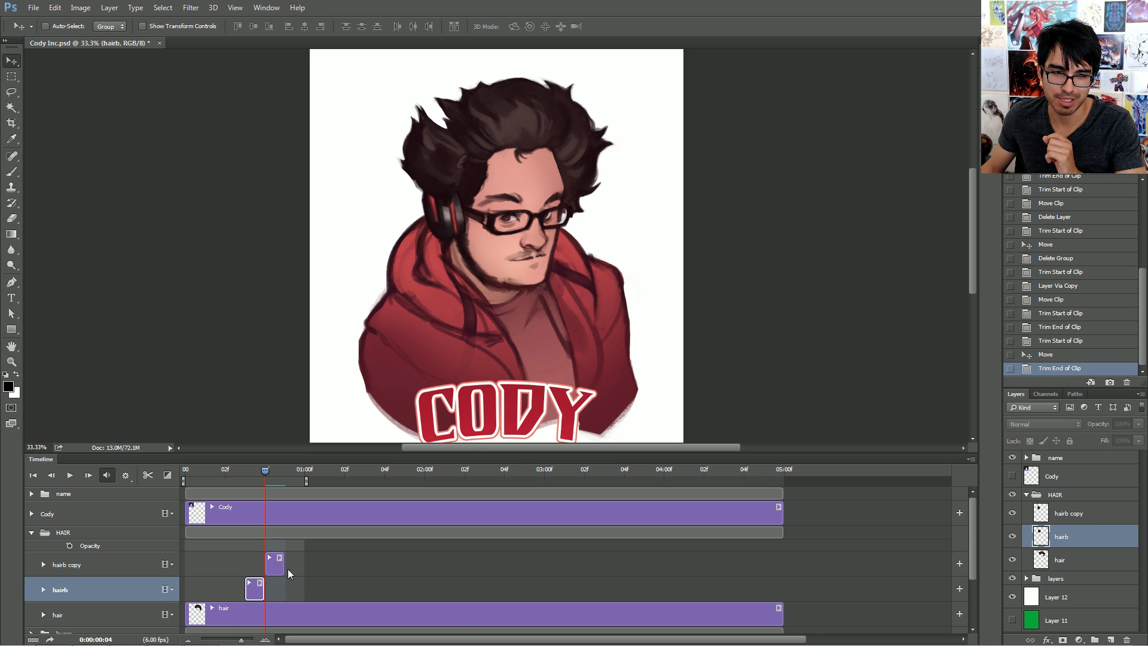
pyautogui.click(272, 566)
pyautogui.moveTo(1079, 514); pyautogui.dragTo(1126, 640)
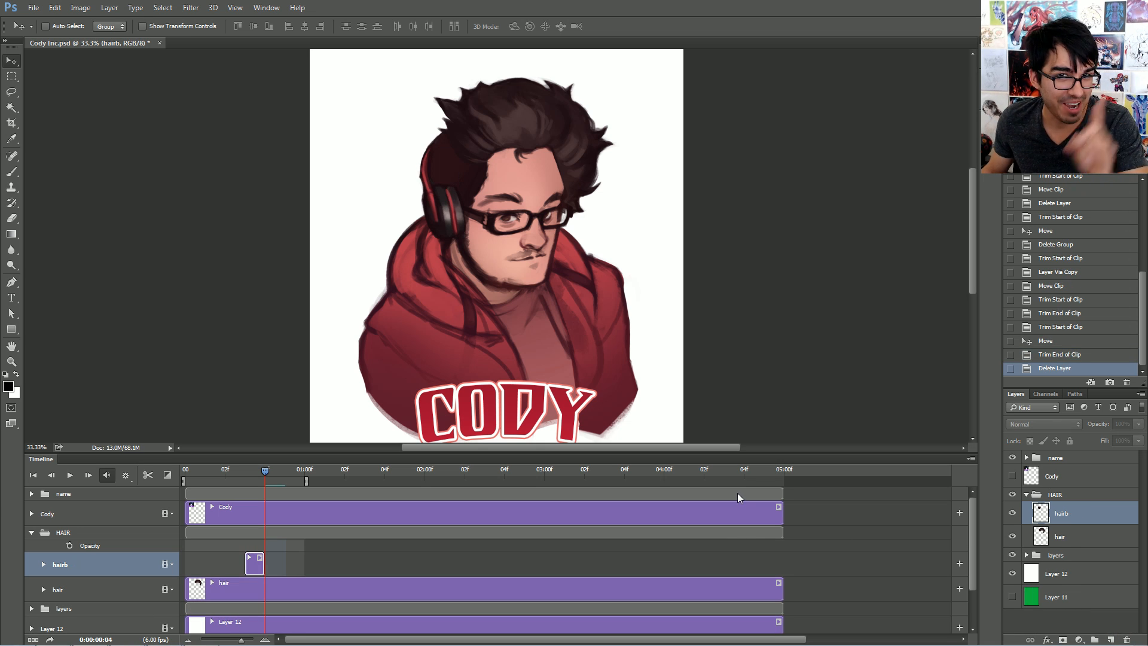
# Move the one-frame hairb clip to the start of the timeline, return the playhead to frame 0 and select the hair clip
pyautogui.moveTo(252, 568); pyautogui.dragTo(212, 571)
pyautogui.click(252, 586)
pyautogui.moveTo(266, 471); pyautogui.dragTo(185, 498)
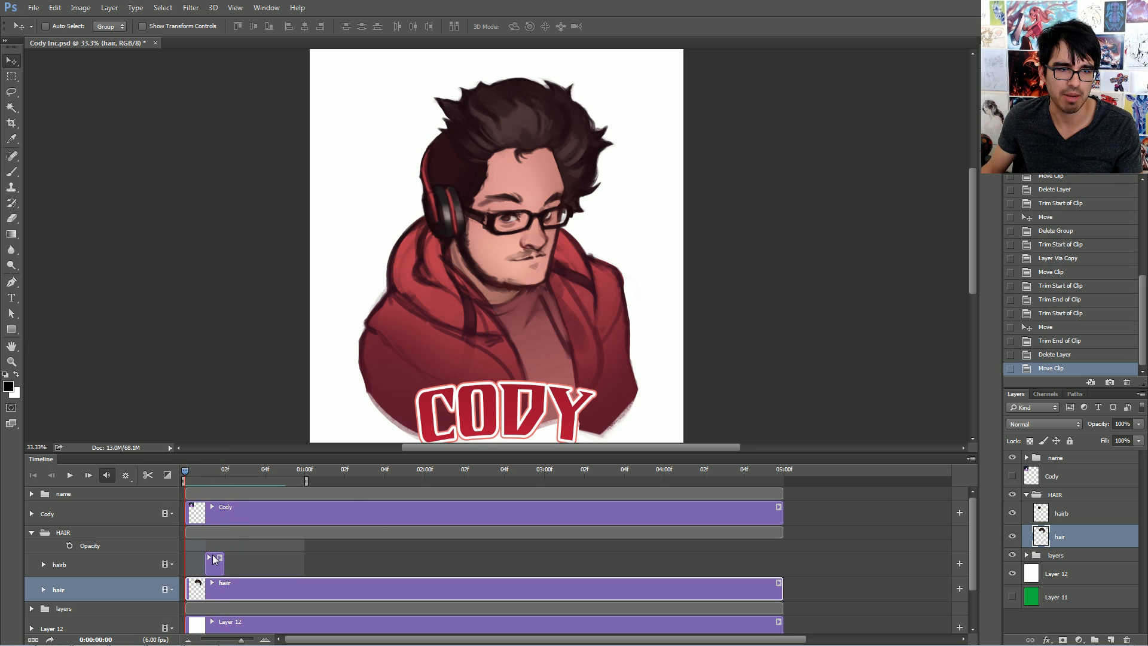
pyautogui.moveTo(214, 573); pyautogui.dragTo(195, 573)
pyautogui.click(249, 583)
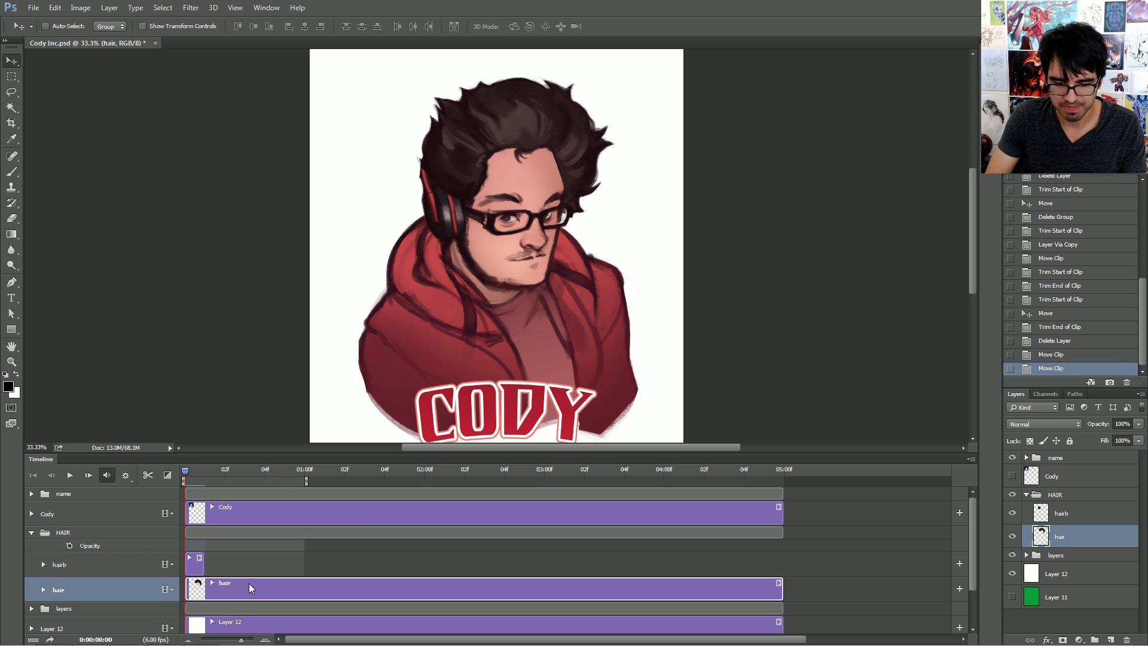
# Trim the end of the hair clip so that it spans only frame 0
pyautogui.press('Right')
pyautogui.hotkey('alt', ']')
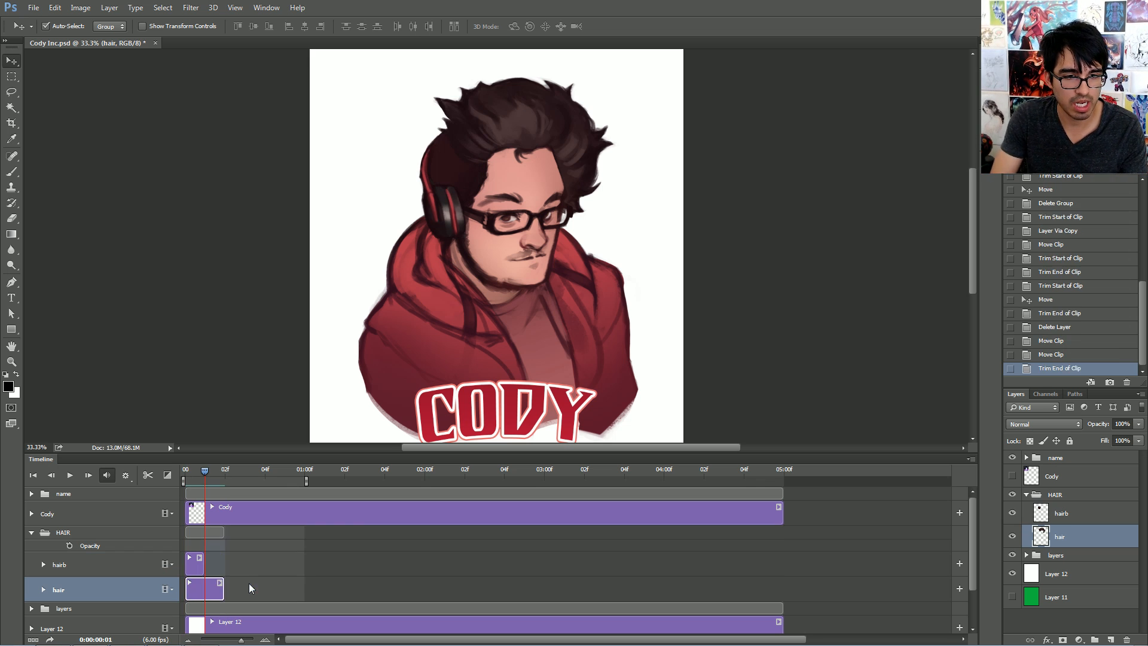
pyautogui.moveTo(221, 589); pyautogui.dragTo(204, 589)
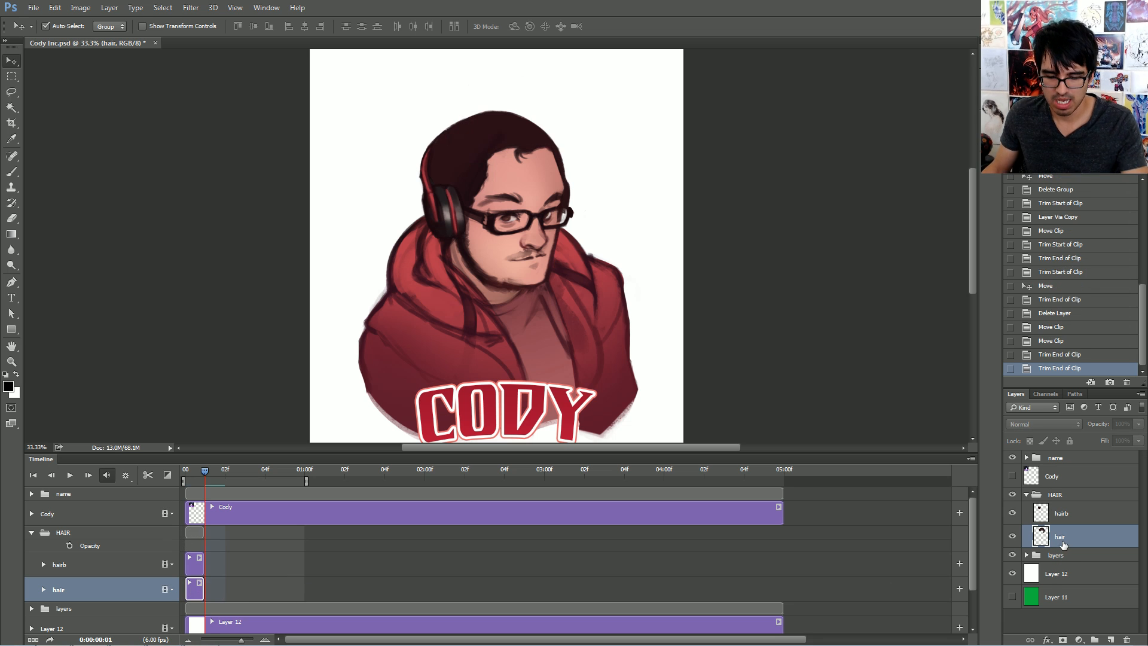
# Duplicate the hair layer, trim the copy's clip to a single frame and move it to frame 1, directly after the original
pyautogui.hotkey('ctrl', 'j')
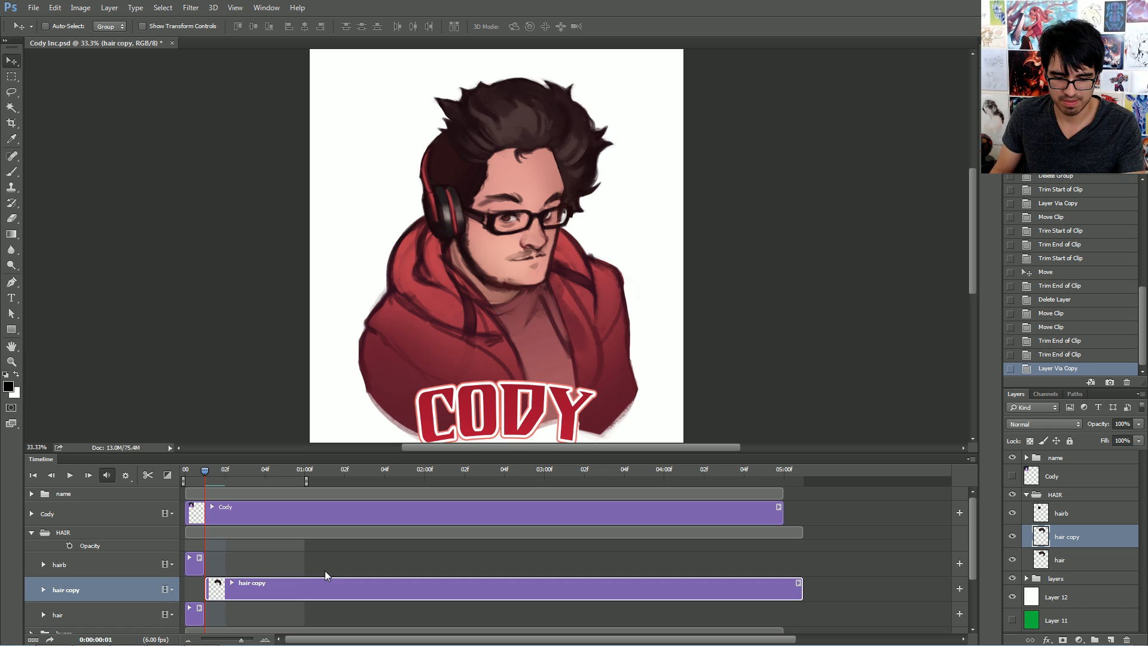
pyautogui.press('Right')
pyautogui.hotkey('alt', ']')
pyautogui.hotkey('alt', '[')
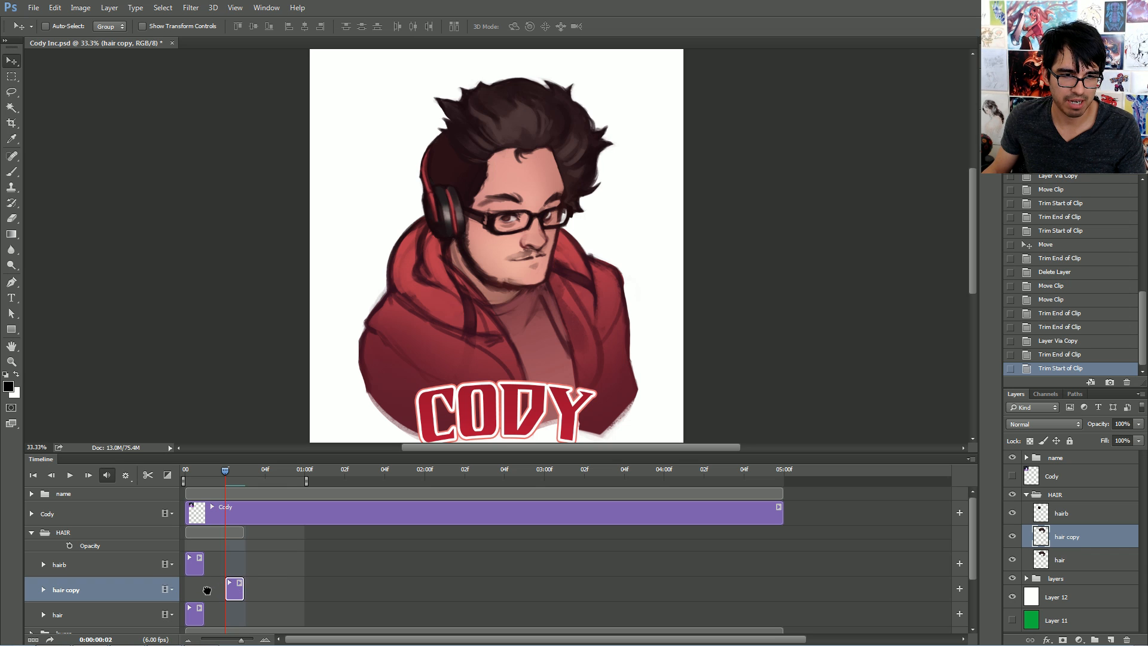
pyautogui.moveTo(206, 591); pyautogui.dragTo(208, 589)
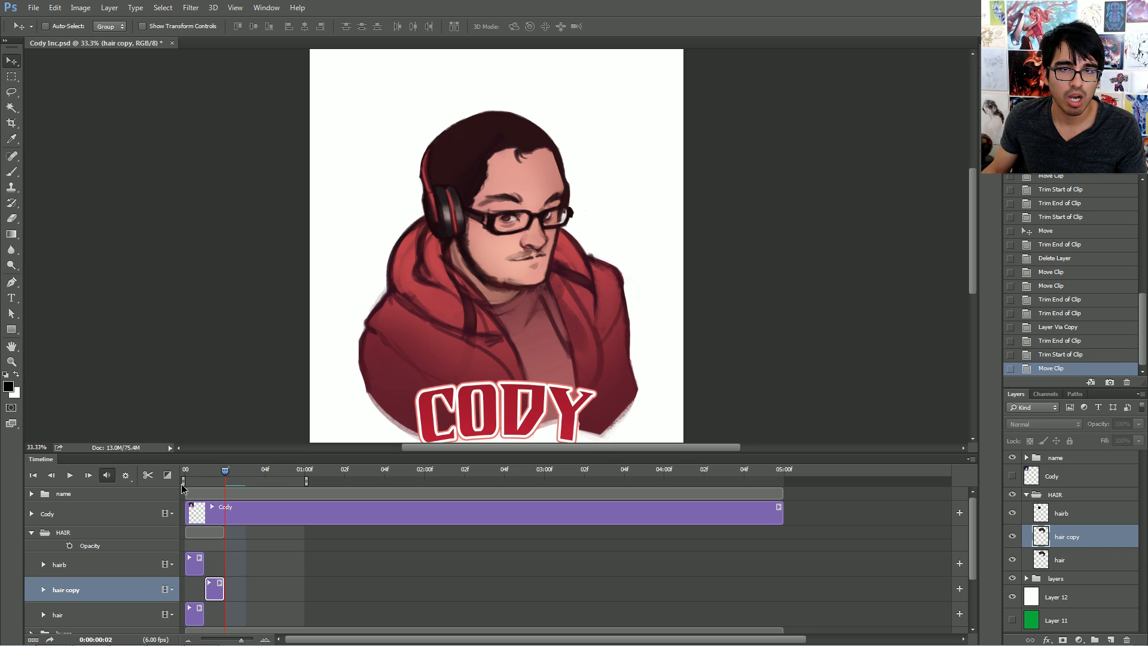
# Return the playhead to frame 1, extend the end of the hairb clip to about 01:03f and select the hair copy clip
pyautogui.moveTo(223, 471); pyautogui.dragTo(199, 483)
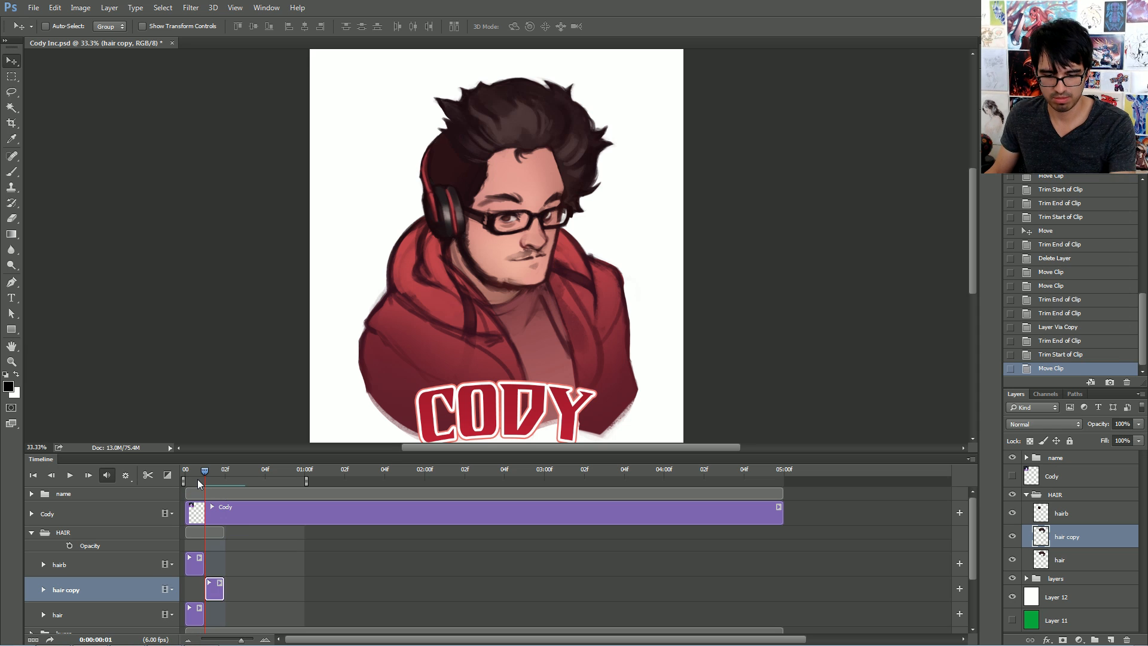
pyautogui.moveTo(200, 568); pyautogui.dragTo(363, 565)
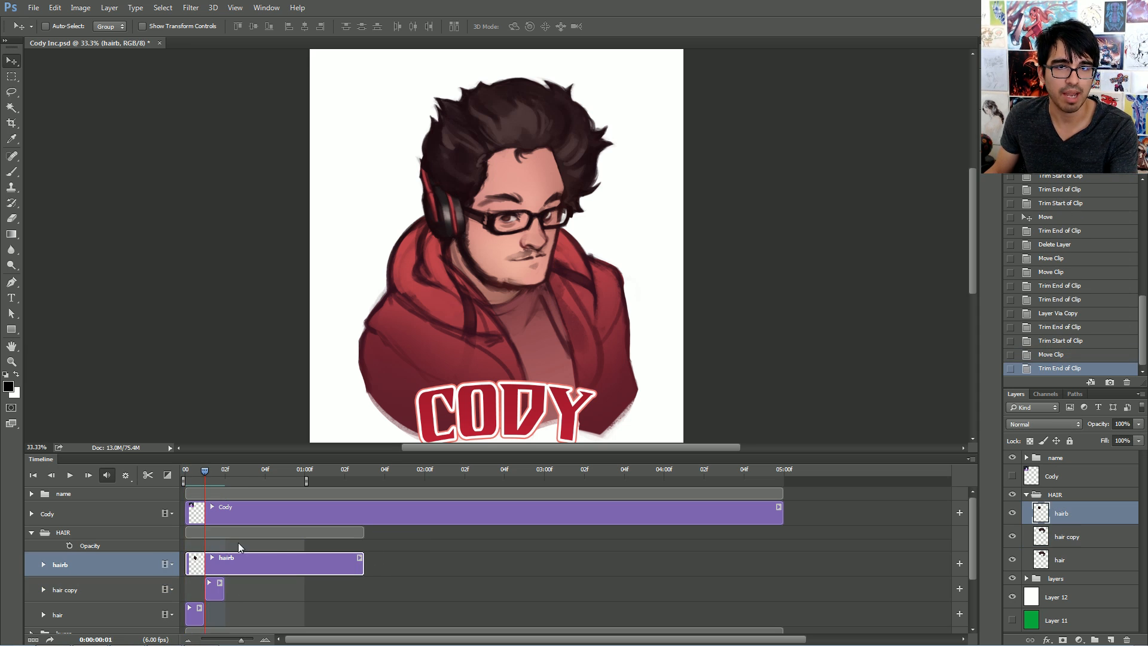
pyautogui.click(217, 589)
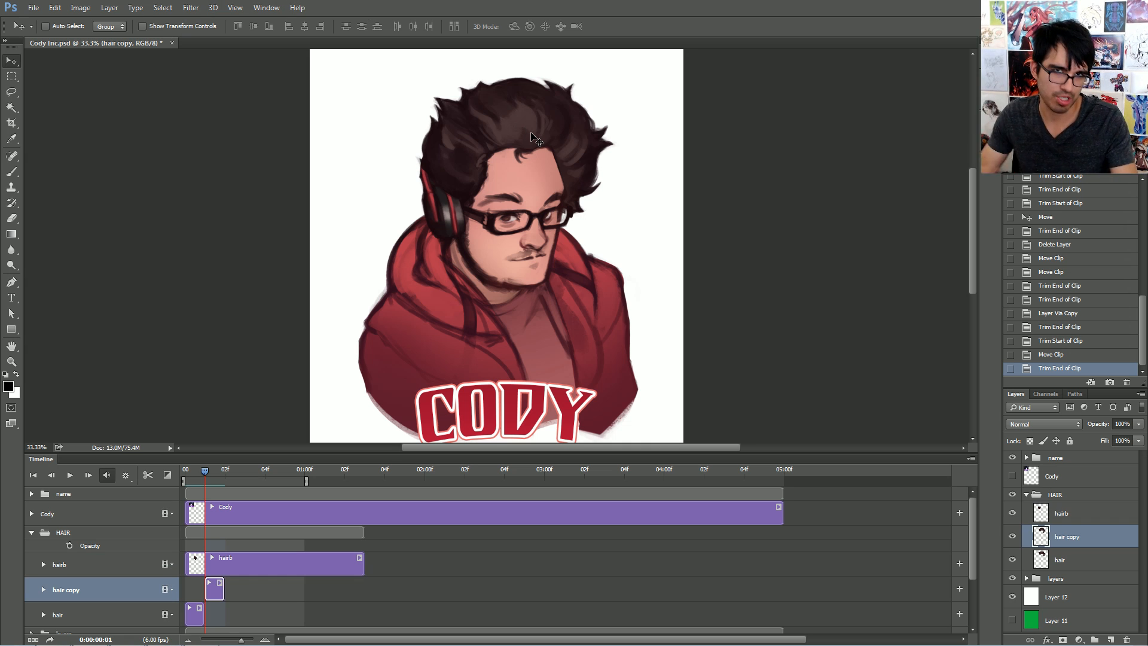
# Try to bend the top of the hair copy layer to the right with a custom Warp transform
pyautogui.hotkey('ctrl', 't')
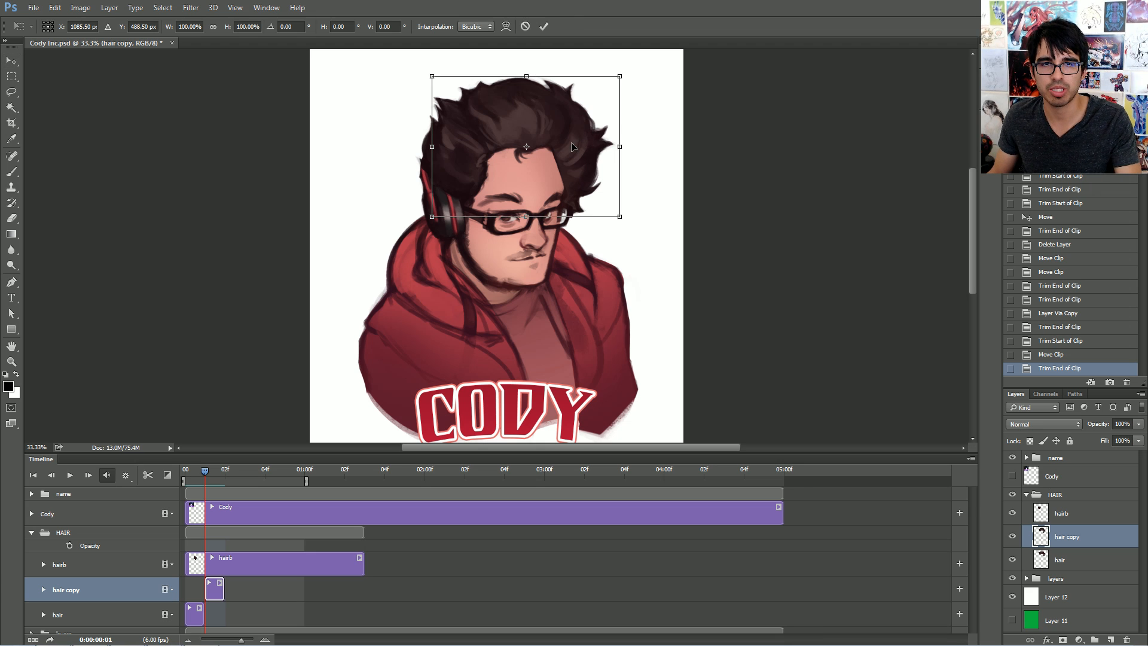
pyautogui.rightClick(568, 141)
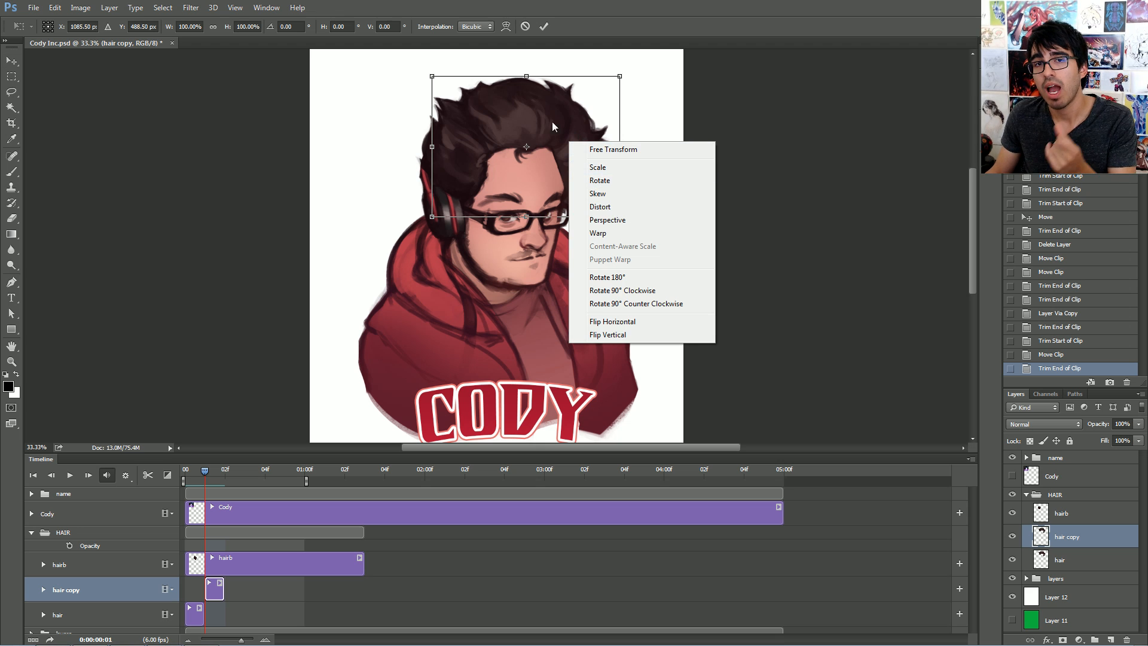
pyautogui.click(597, 234)
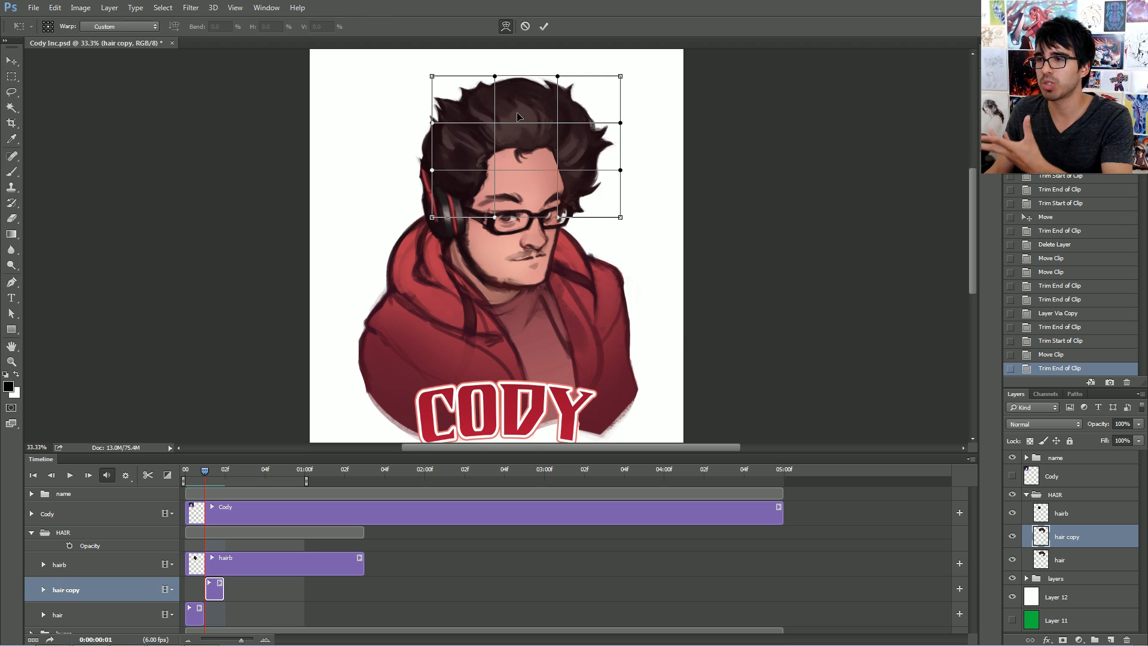
pyautogui.moveTo(508, 102); pyautogui.dragTo(594, 118)
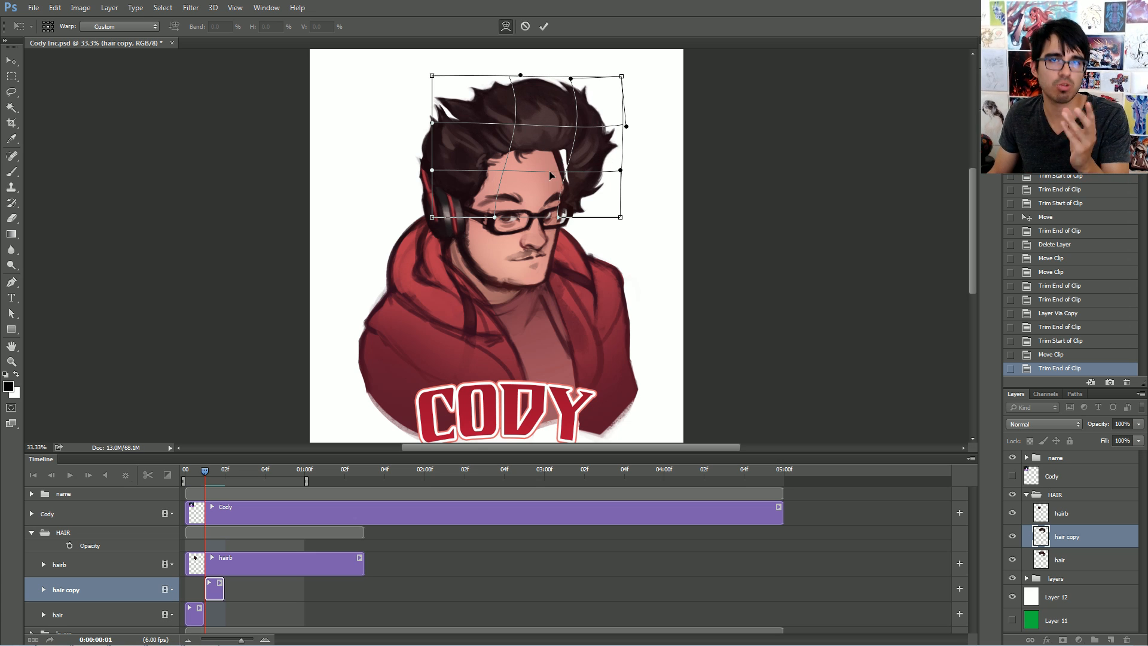
pyautogui.moveTo(552, 123); pyautogui.dragTo(565, 156)
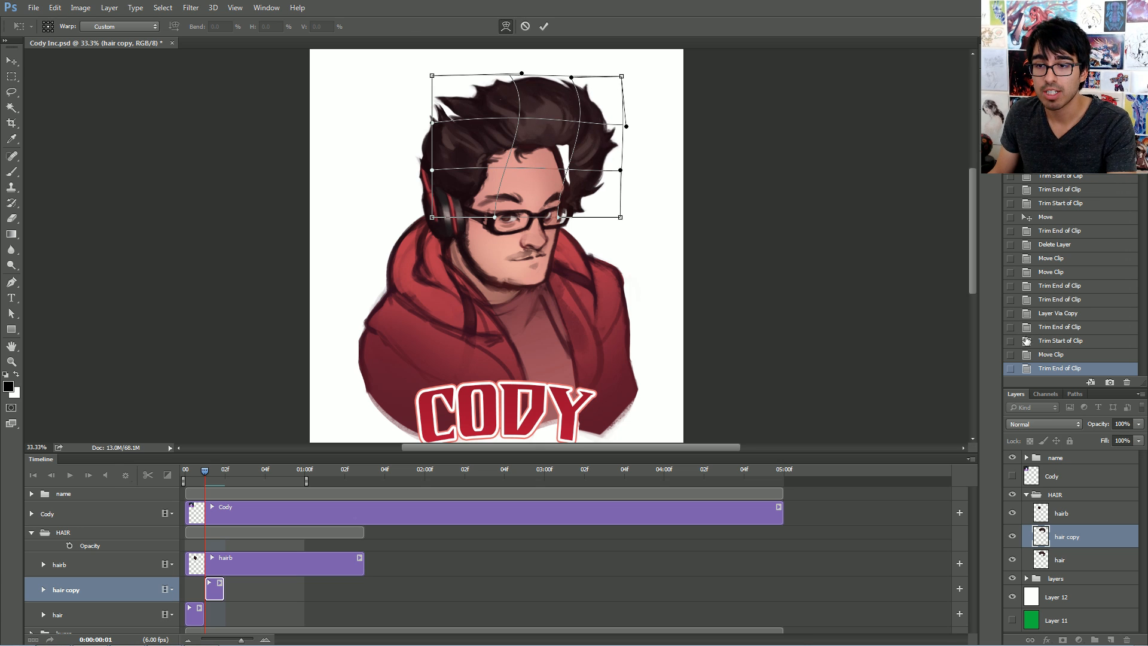
pyautogui.press('Return')
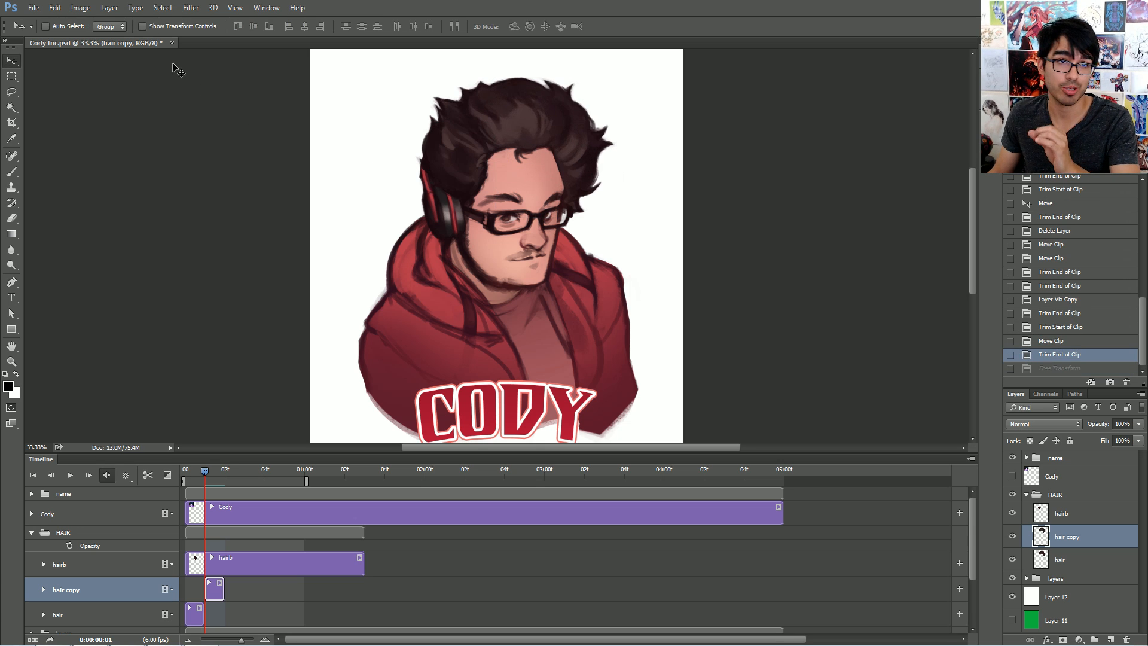
pyautogui.click(191, 9)
pyautogui.click(200, 101)
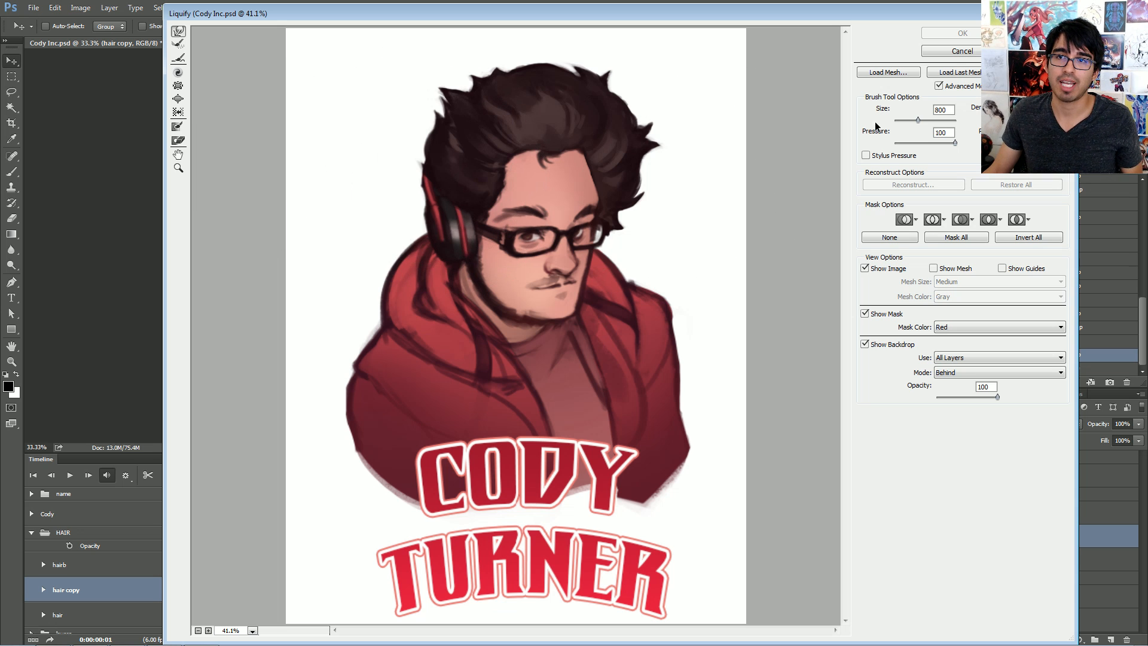
pyautogui.click(962, 50)
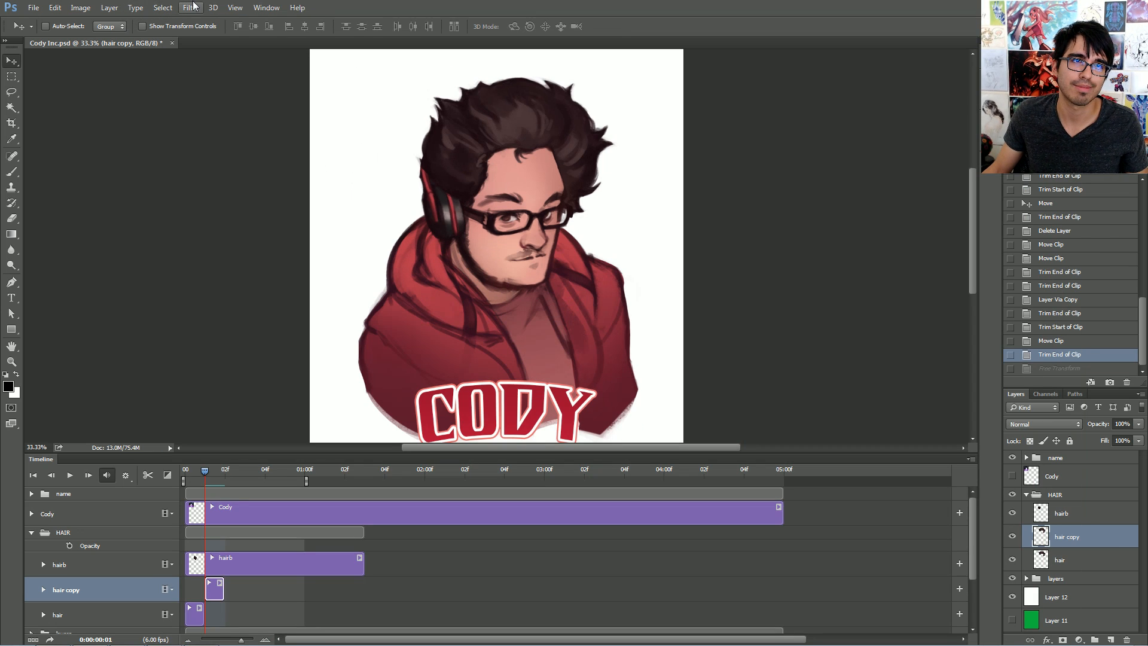
# Open the Liquify filter on the hair copy layer, undo a test stroke and hide the backdrop so only the hair shows
pyautogui.click(192, 8)
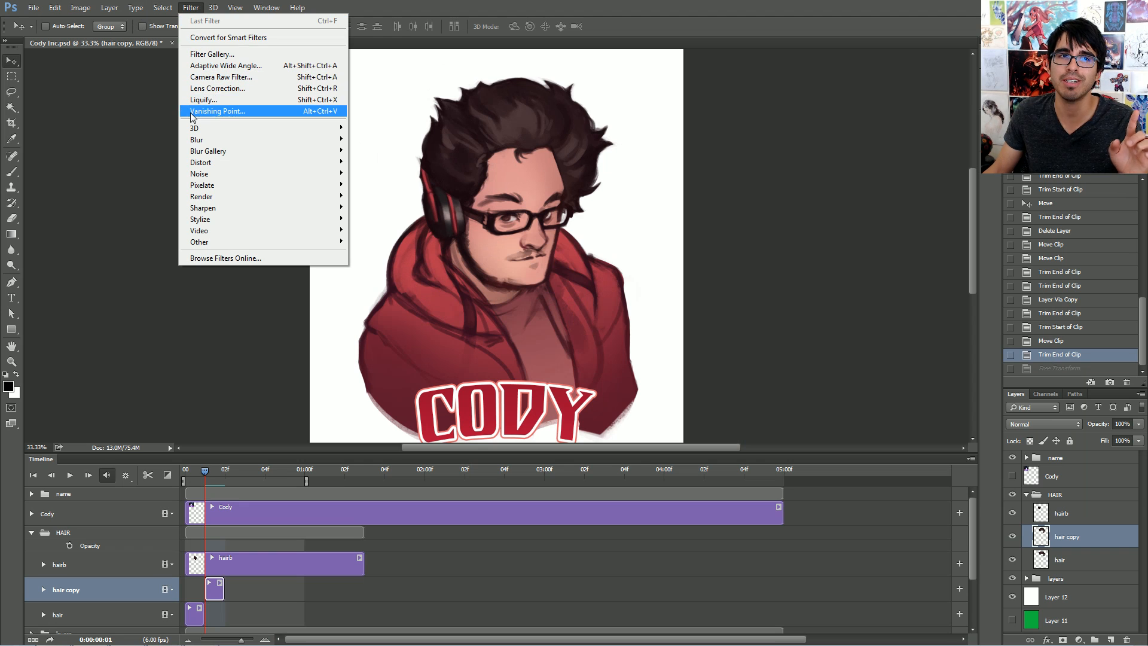
pyautogui.click(204, 100)
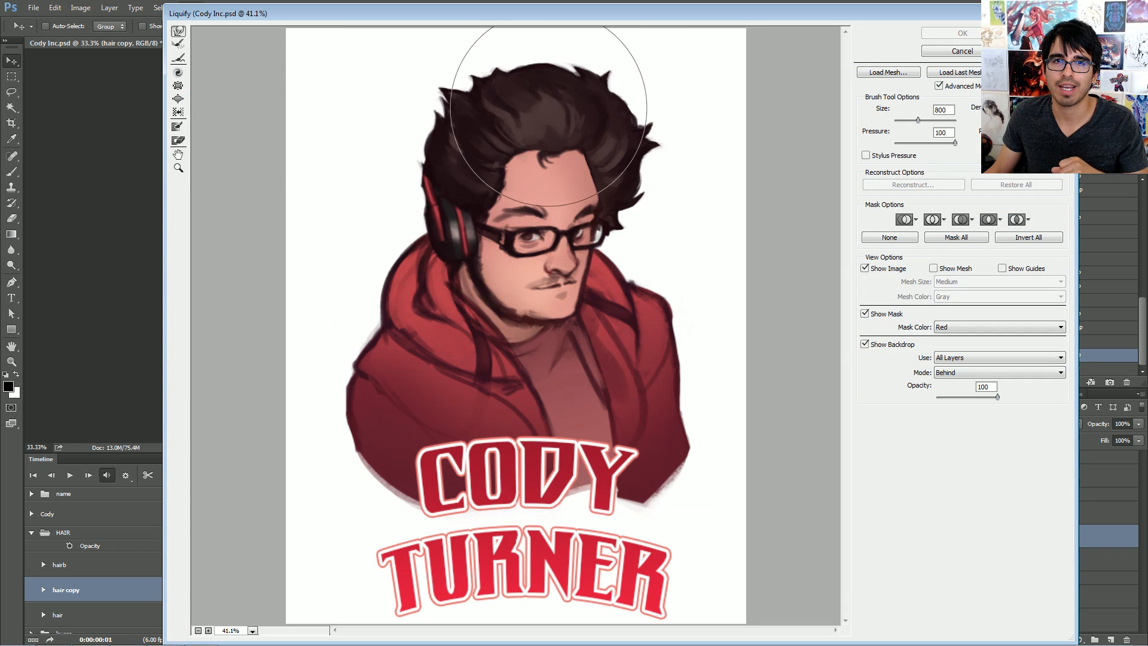
pyautogui.moveTo(585, 106)
pyautogui.mouseDown()
pyautogui.moveTo(578, 126)
pyautogui.moveTo(507, 124)
pyautogui.moveTo(570, 134)
pyautogui.mouseUp()
pyautogui.hotkey('ctrl', 'z')
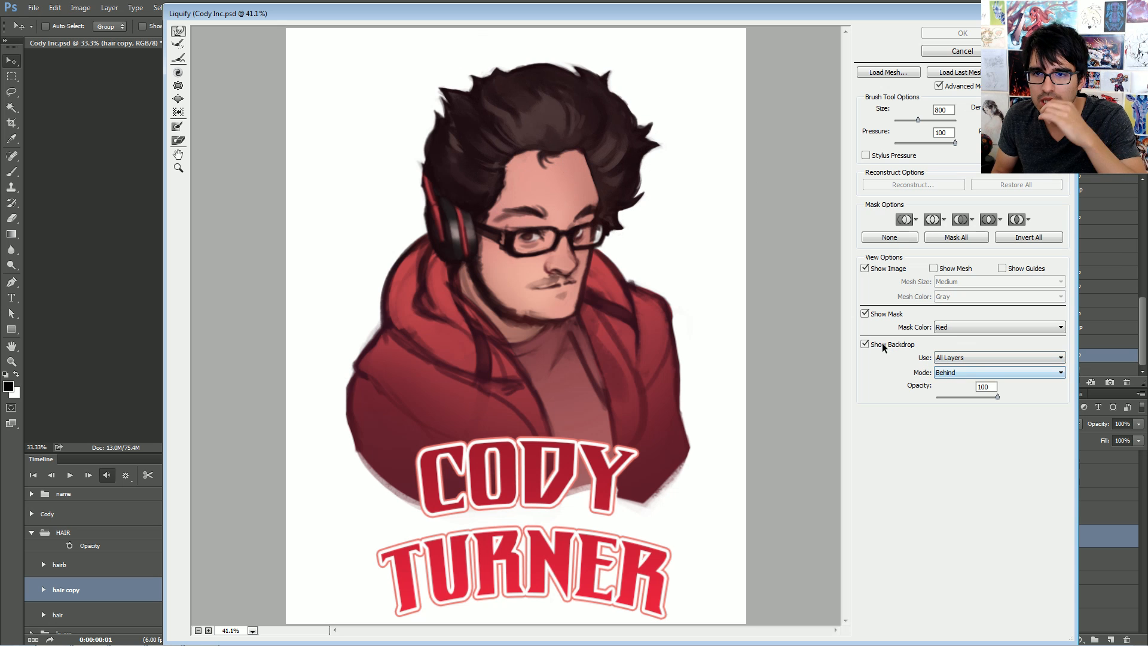
pyautogui.click(865, 345)
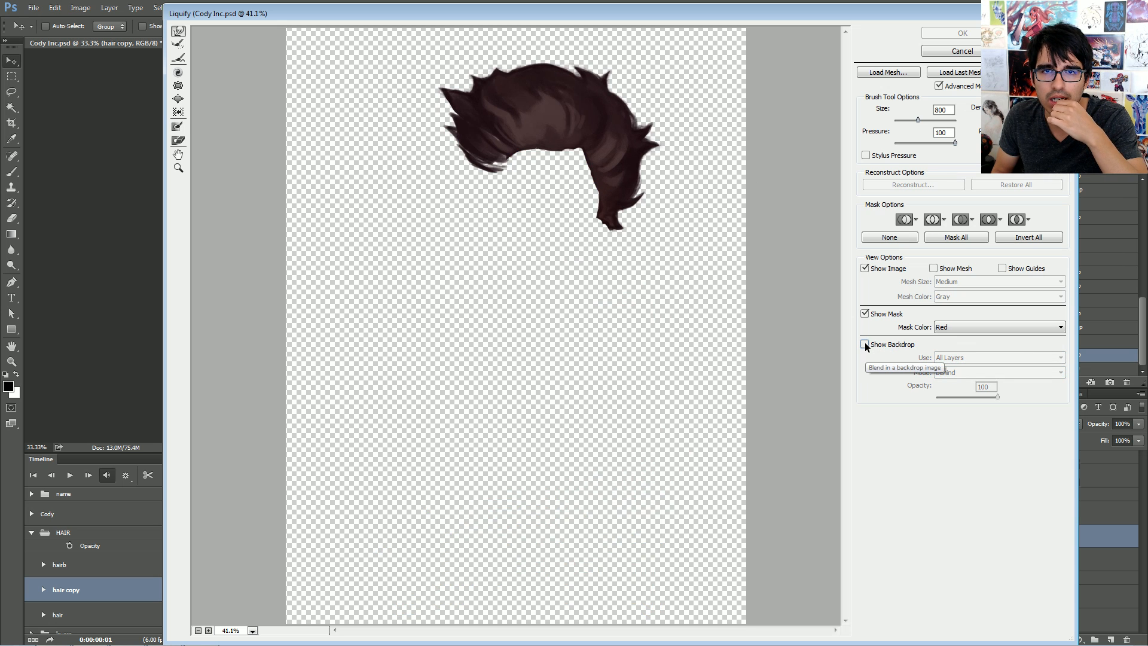
pyautogui.click(864, 345)
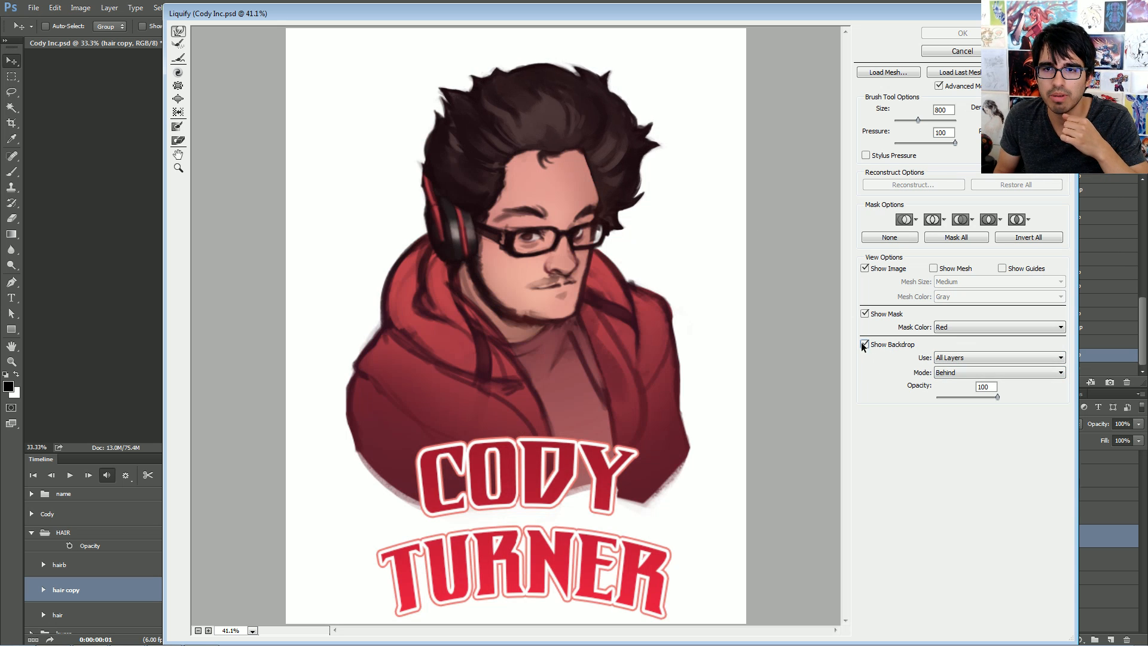
pyautogui.click(864, 345)
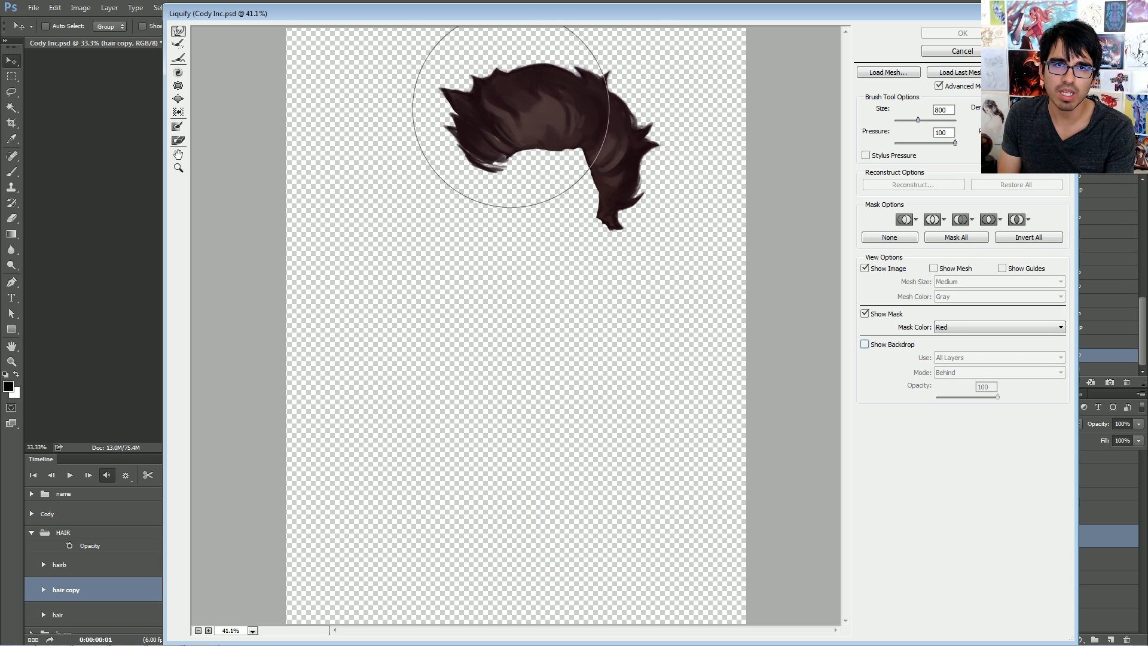
# Push the hair copy's strands slightly to the right with Liquify brush sizes 800, 400 and 500, and apply the filter
pyautogui.moveTo(554, 110); pyautogui.dragTo(566, 115)
pyautogui.press('[')
pyautogui.press('[')
pyautogui.press('[')
pyautogui.press('[')
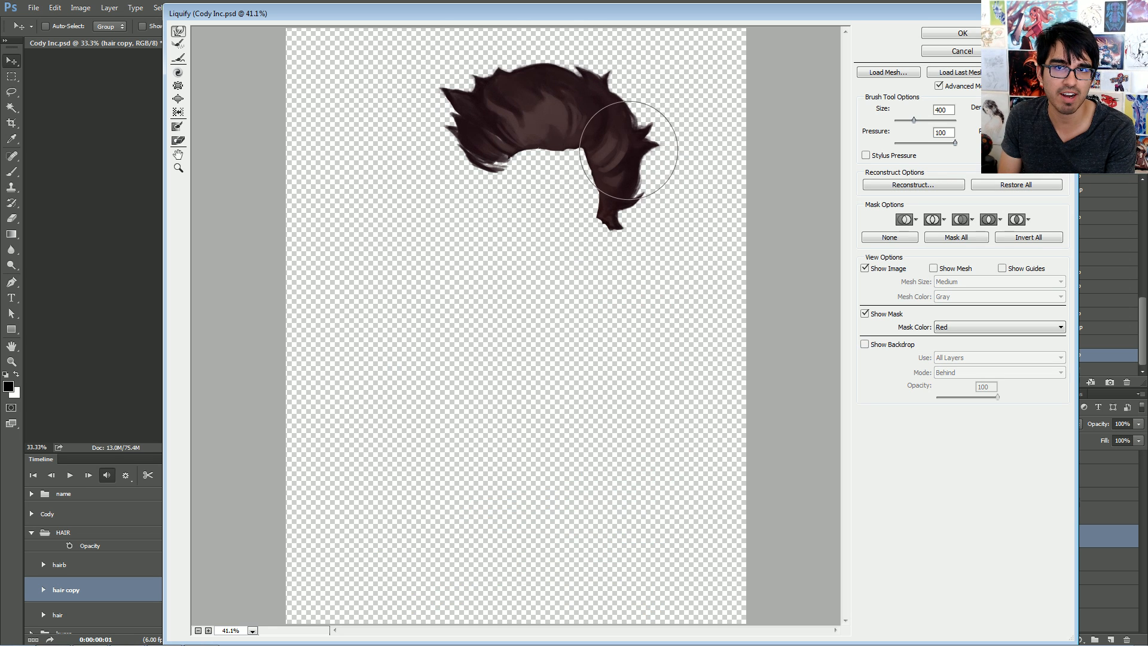
pyautogui.press(']')
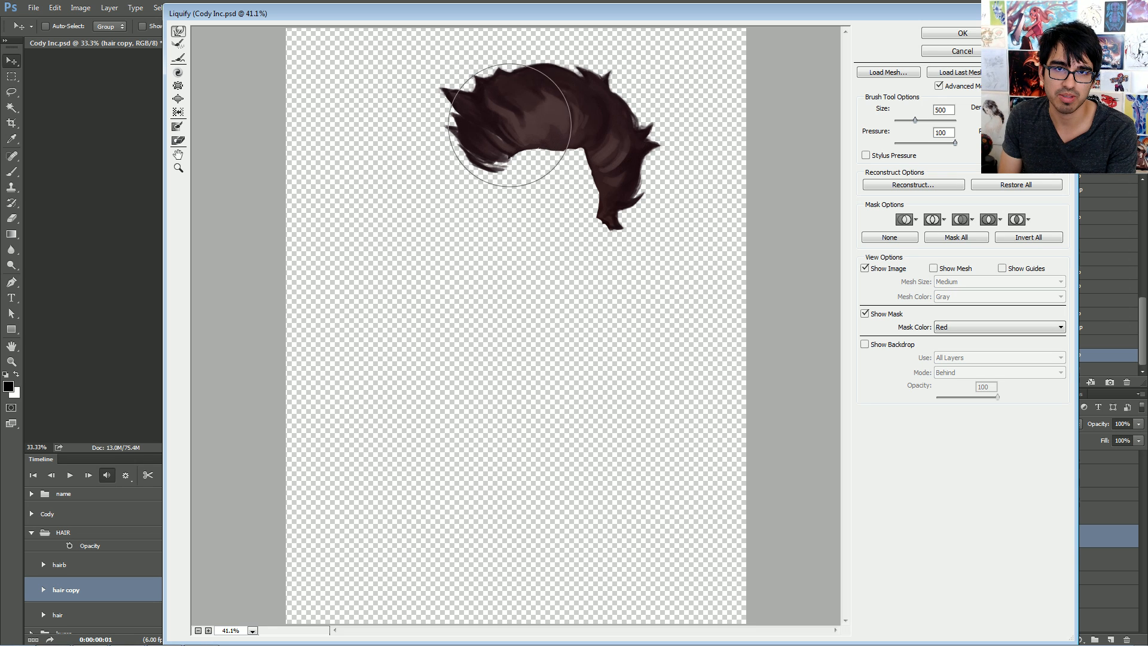
pyautogui.click(963, 34)
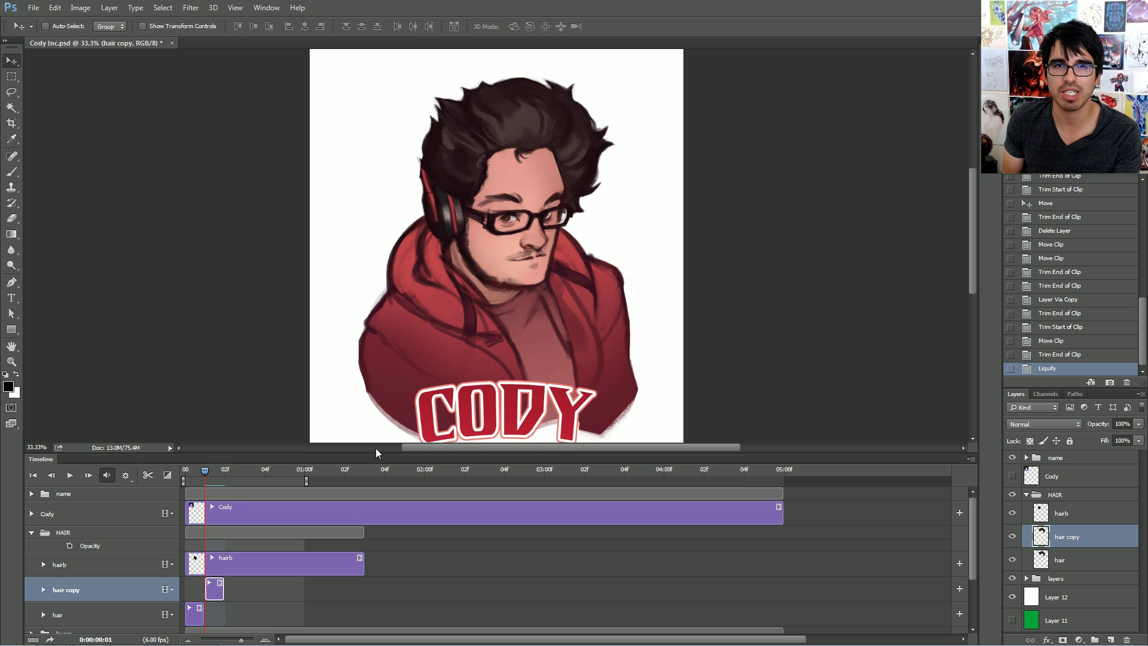
# Duplicate the hair copy layer and trim both ends of the new clip so that it spans only frame 2
pyautogui.press('space')
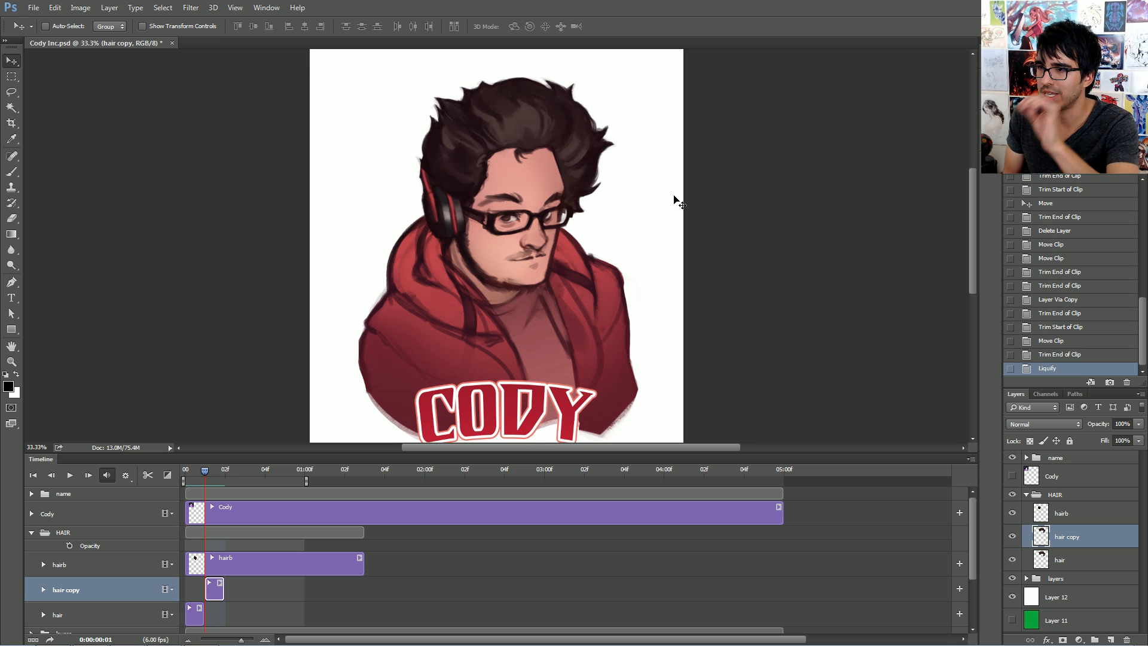
pyautogui.hotkey('ctrl', 'j')
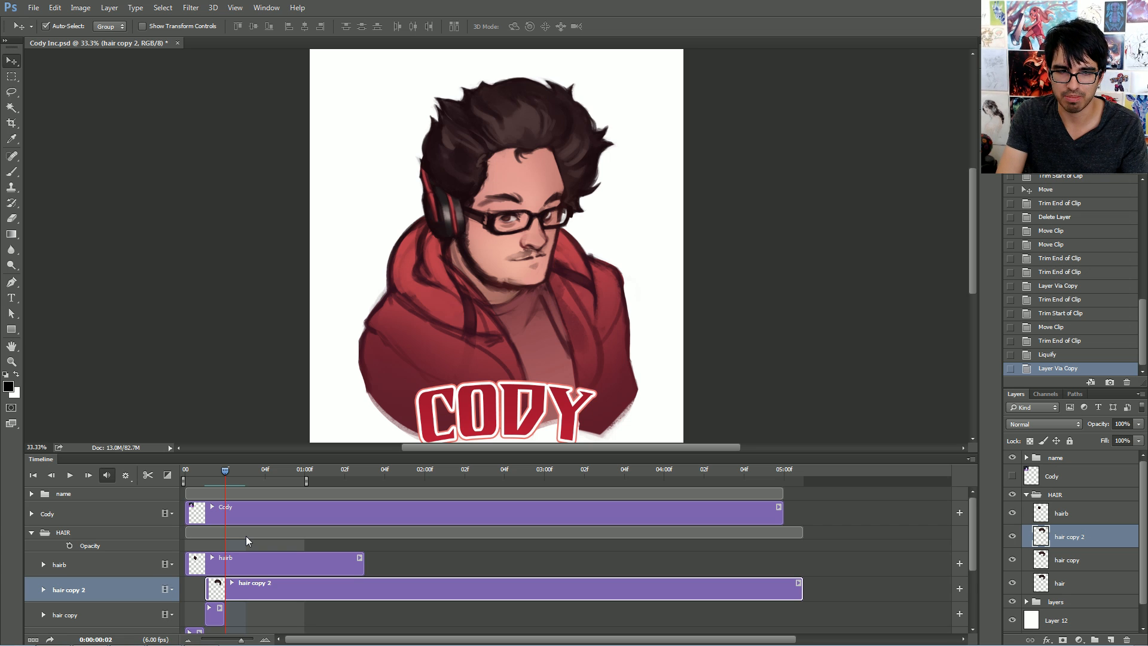
pyautogui.hotkey('alt', ']')
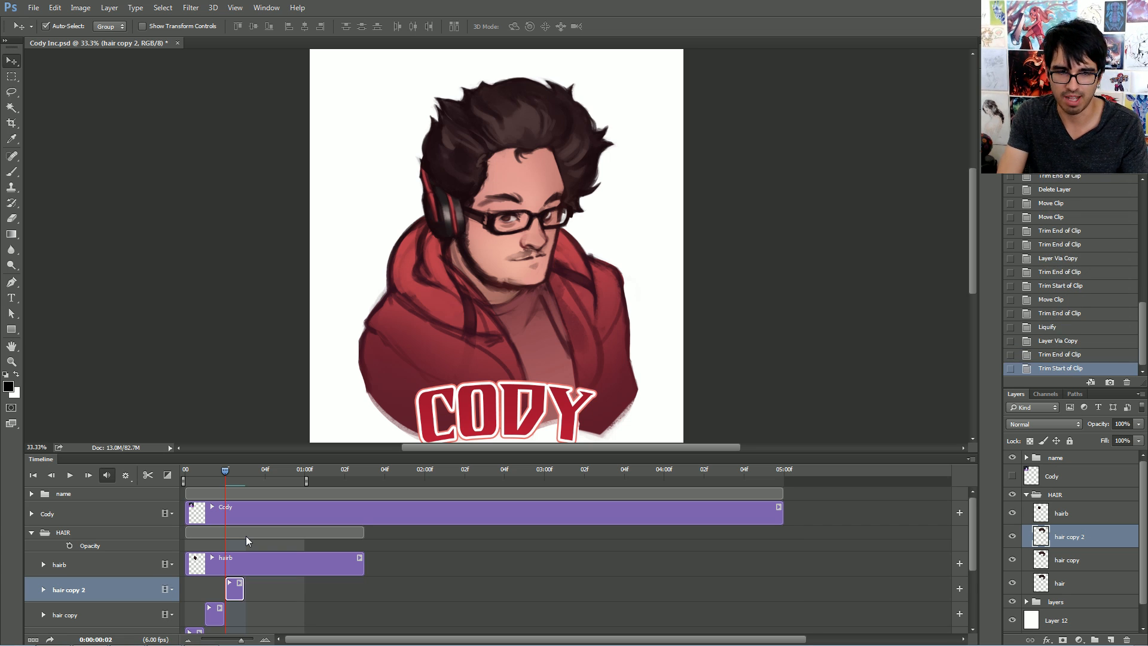
pyautogui.hotkey('alt', '[')
# Open the Liquify filter on the hair copy 2 layer and push the upper hair slightly to the right with an enlarged brush
pyautogui.moveTo(657, 251); pyautogui.dragTo(661, 232)
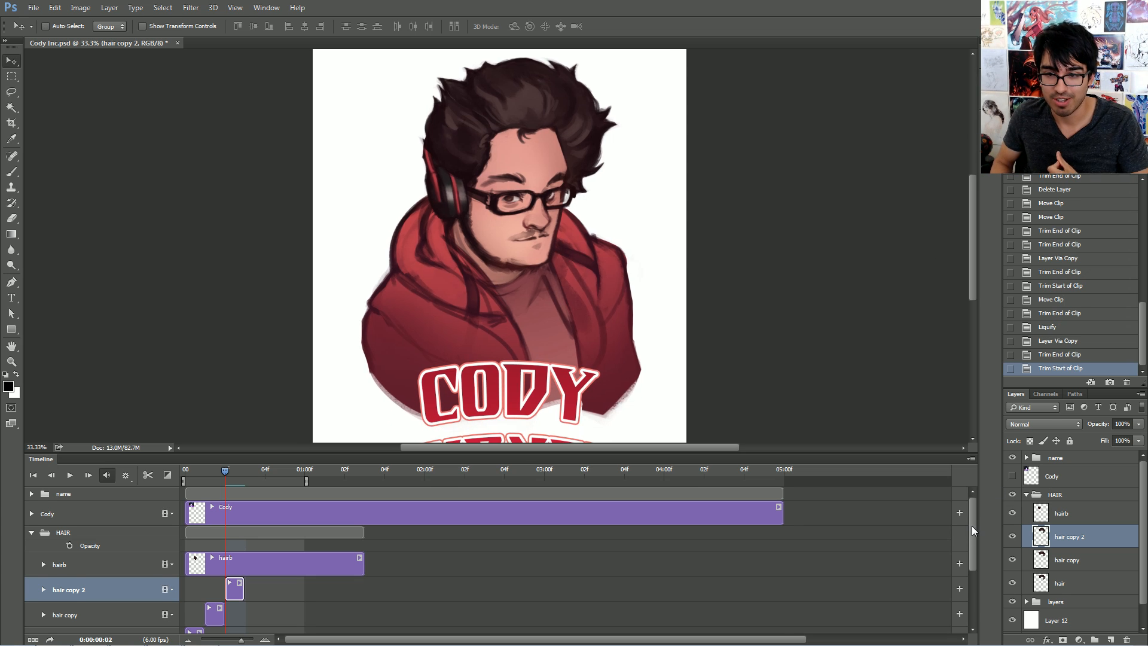
pyautogui.scroll(-1, 972, 530)
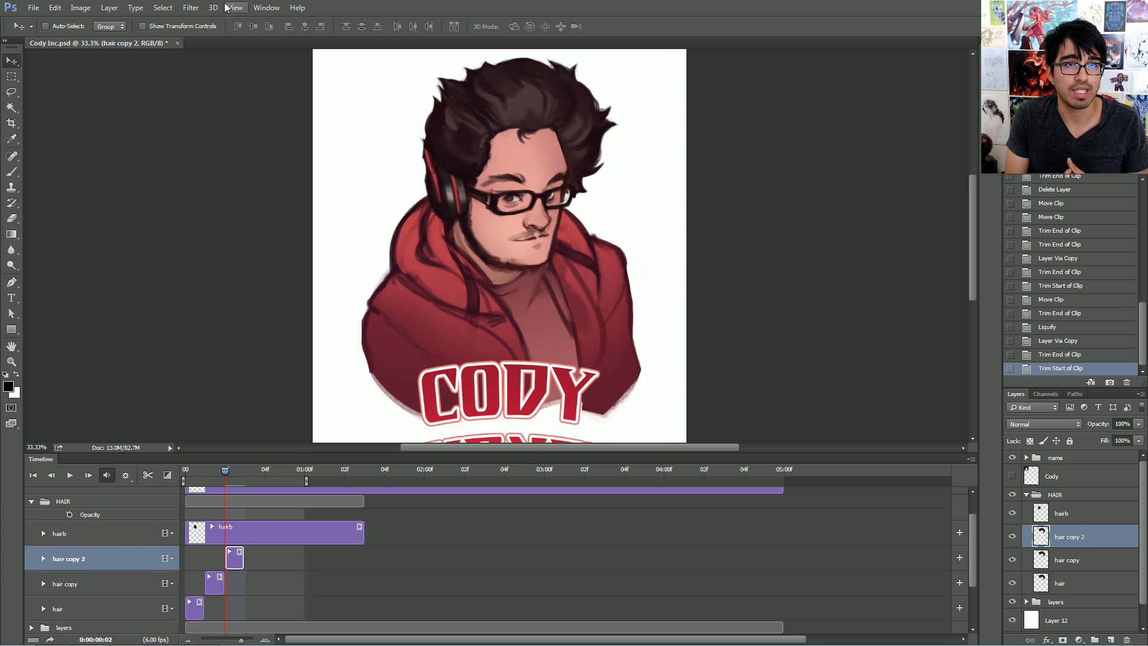
pyautogui.click(191, 7)
pyautogui.click(203, 100)
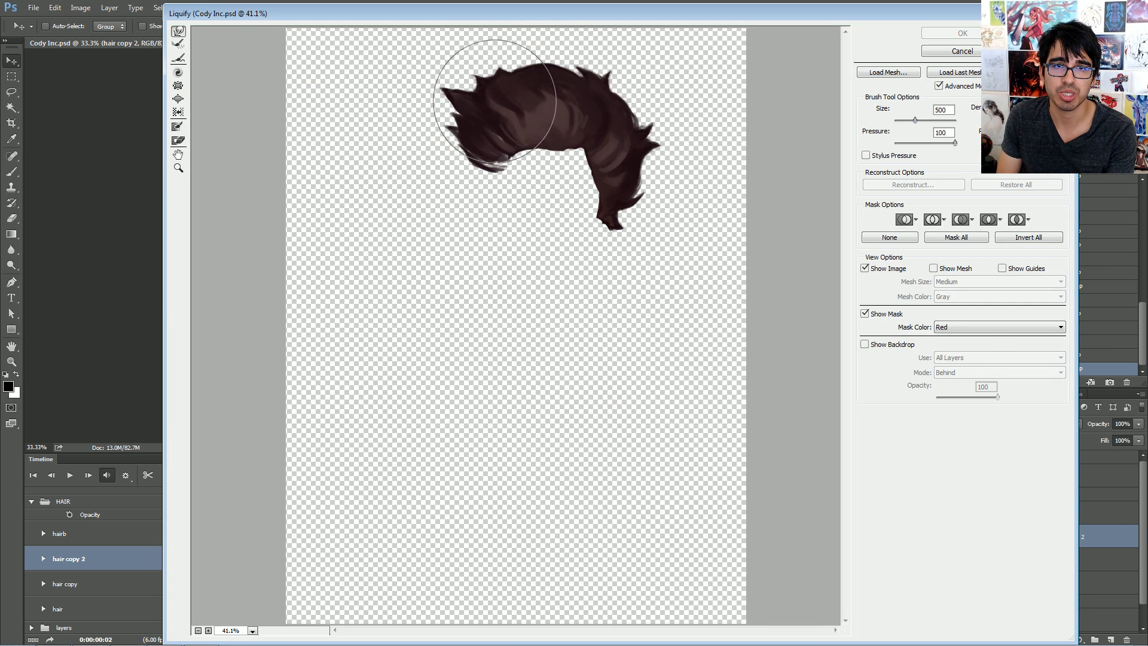
pyautogui.press(']')
pyautogui.moveTo(549, 96); pyautogui.dragTo(565, 97)
# Refine the hair copy 2 shape with Liquify brush sizes 300 and 800, and apply the filter
pyautogui.press('[')
pyautogui.press('[')
pyautogui.press('[')
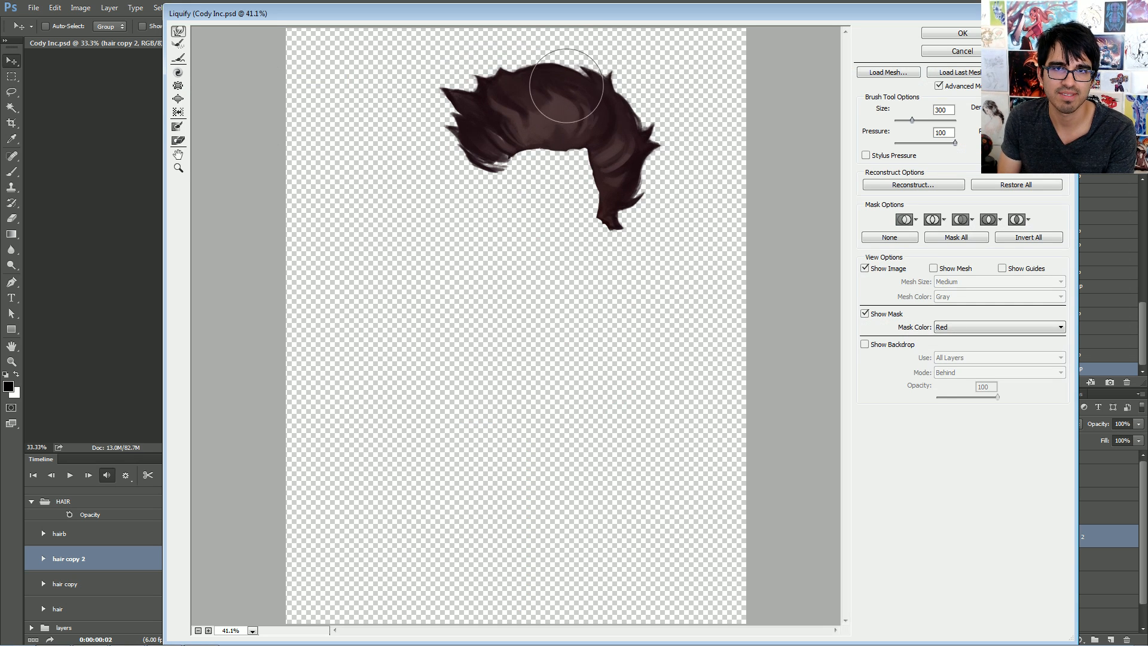
pyautogui.press(']')
pyautogui.press(']')
pyautogui.press(']')
pyautogui.press(']')
pyautogui.press(']')
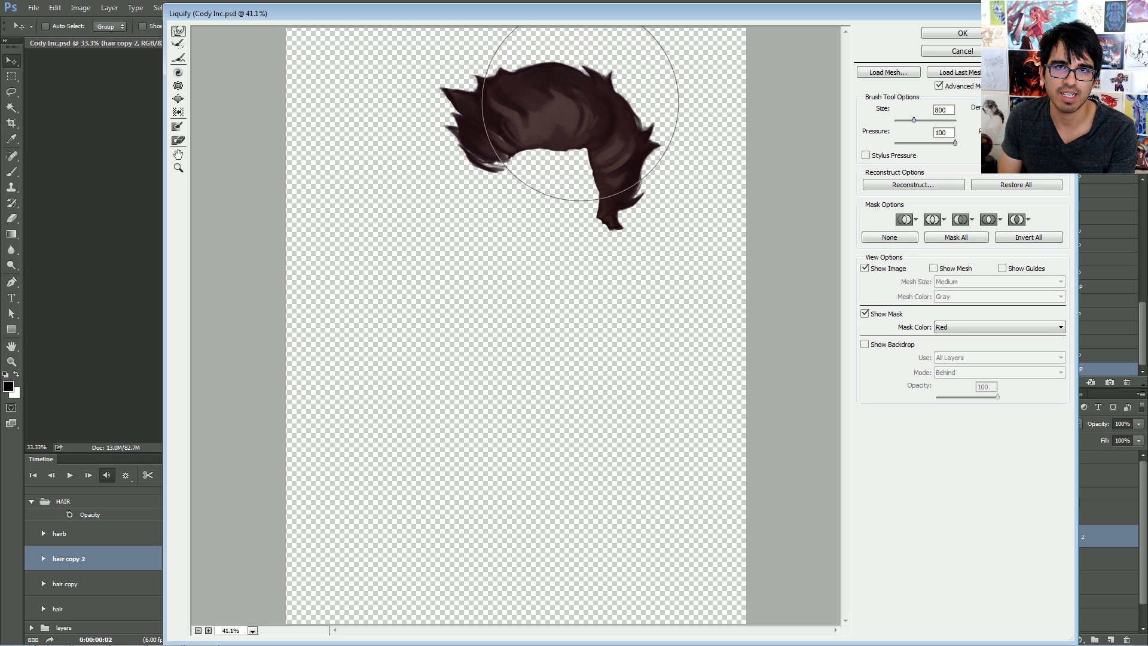
pyautogui.press('Return')
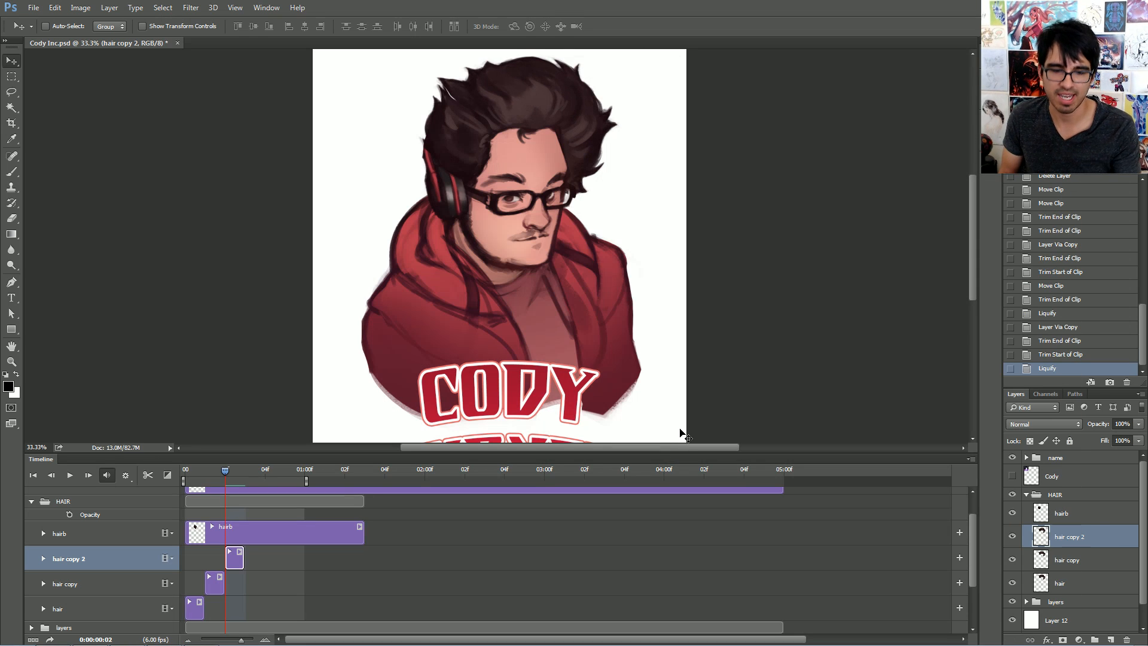
pyautogui.press('F2')
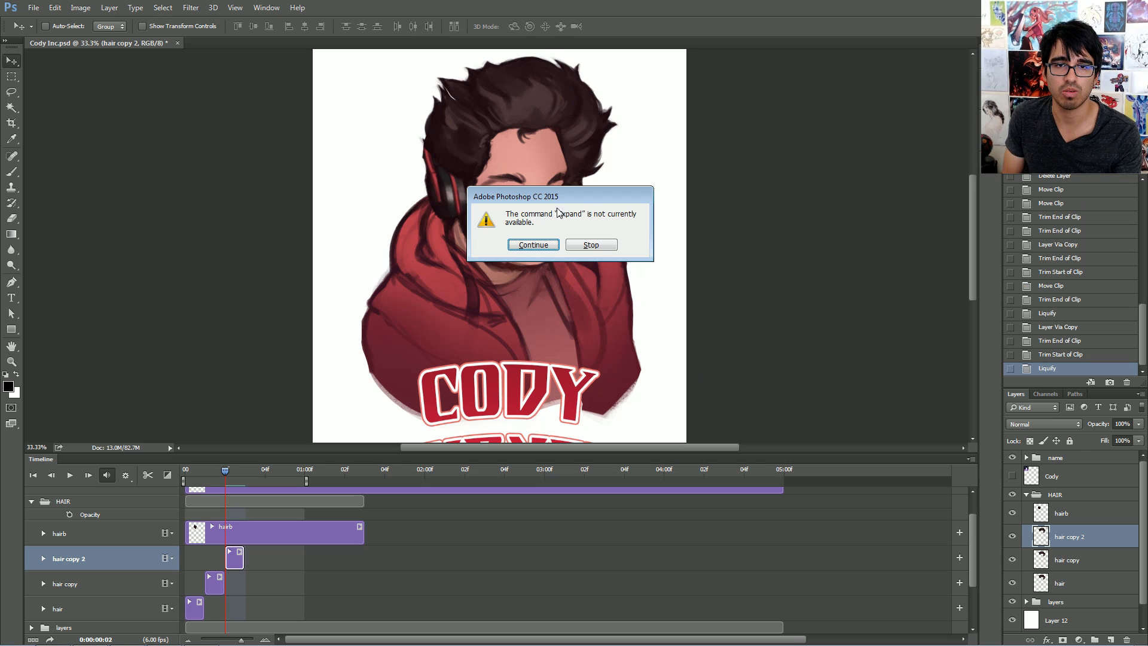
# Step back and forth through the hair frames and play the animation to compare the hair copy 2 shape with its neighbours
pyautogui.click(589, 246)
pyautogui.press('Left')
pyautogui.press('Right')
pyautogui.press('Left')
pyautogui.press('Left')
pyautogui.press('Right')
pyautogui.press('Right')
pyautogui.press('Left')
pyautogui.press('Right')
pyautogui.press('Left')
pyautogui.press('Right')
pyautogui.press('Left')
pyautogui.press('Right')
pyautogui.press('space')
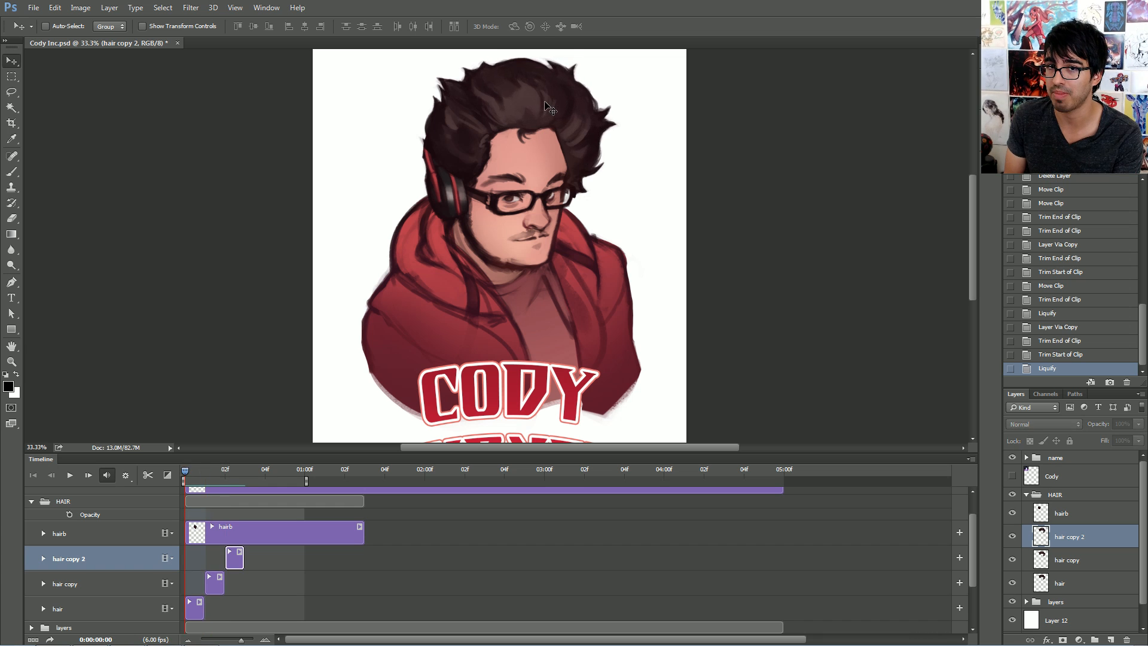
pyautogui.press('space')
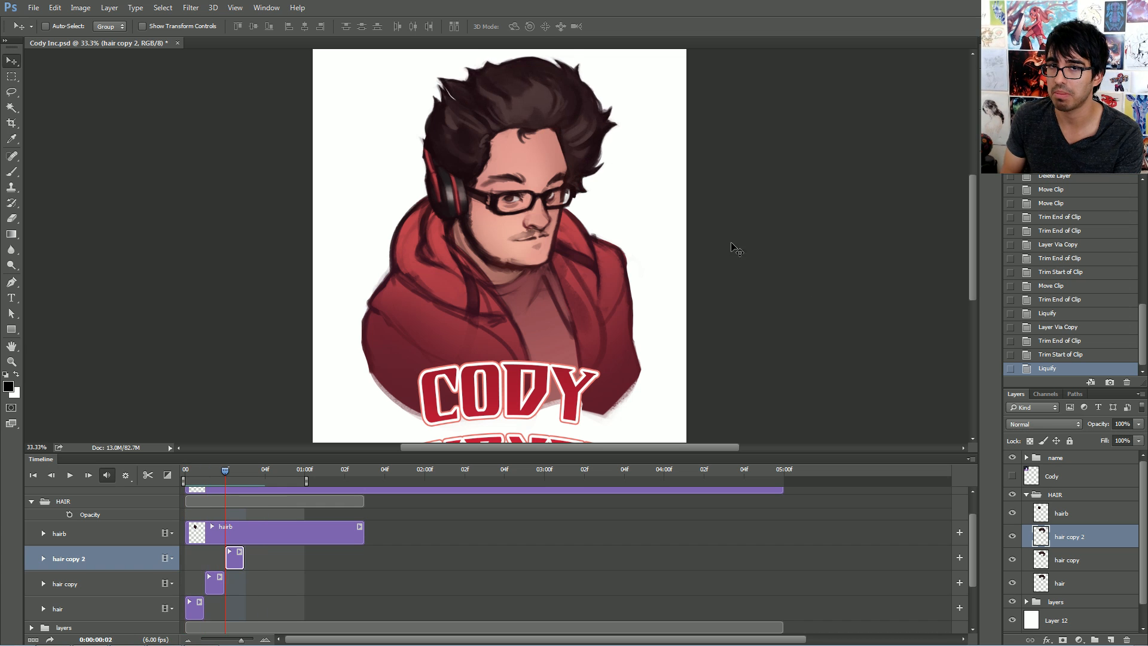
# Undo the last Liquify on the hair copy 2 layer, reopen the filter and push the upper hair with an 800 brush
pyautogui.click(1052, 357)
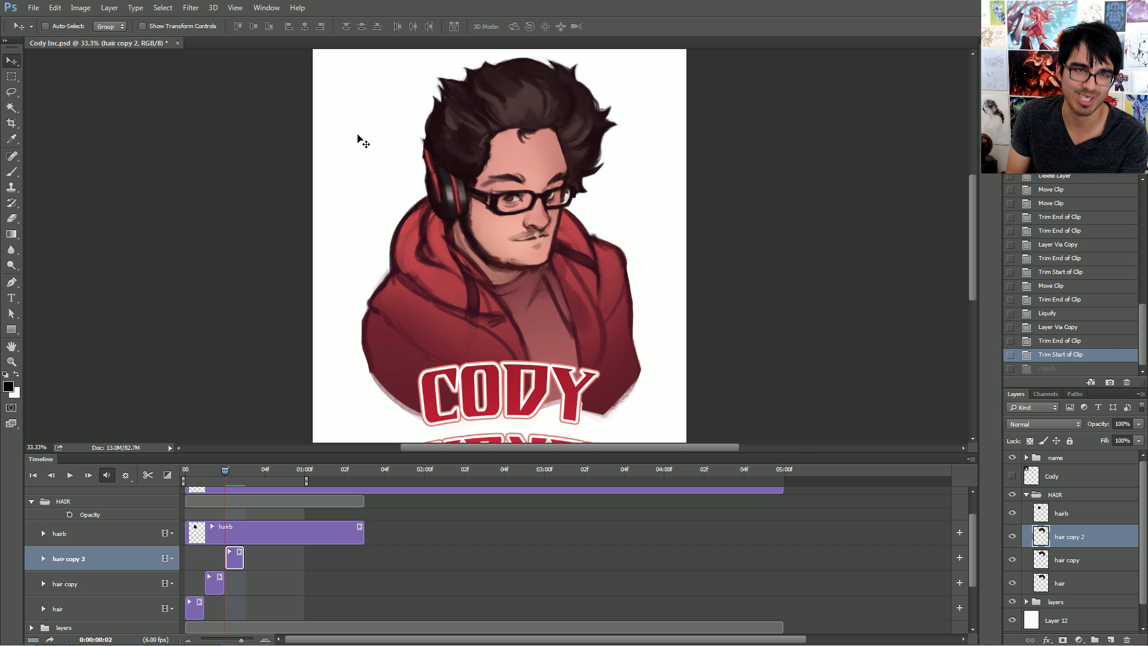
pyautogui.click(202, 12)
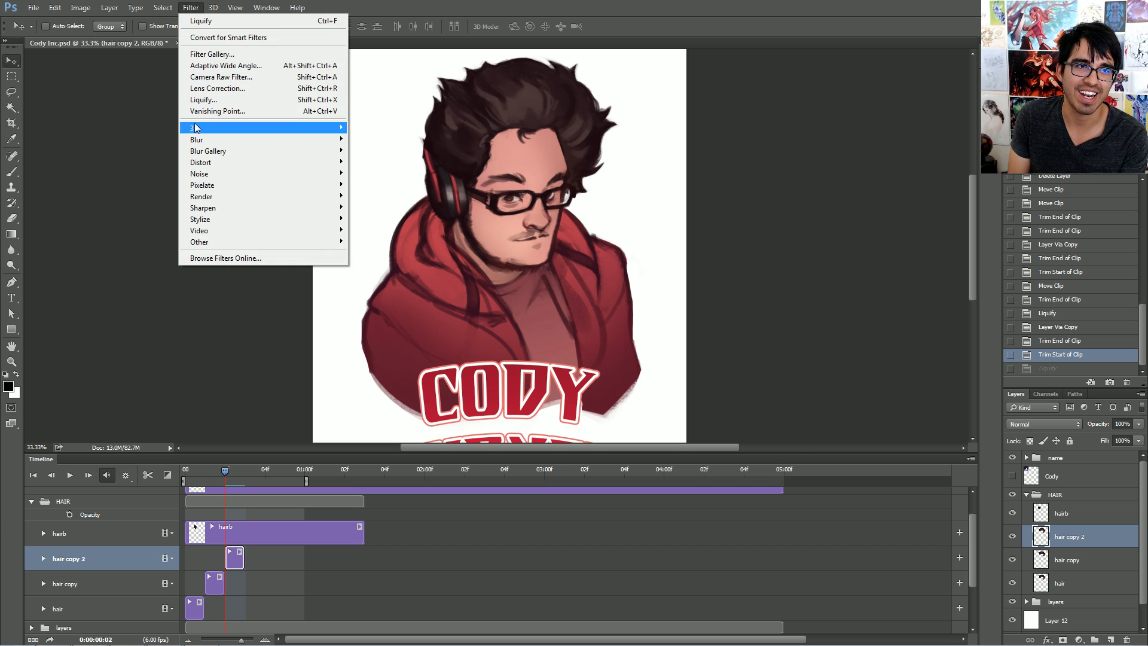
pyautogui.click(203, 97)
pyautogui.press('[')
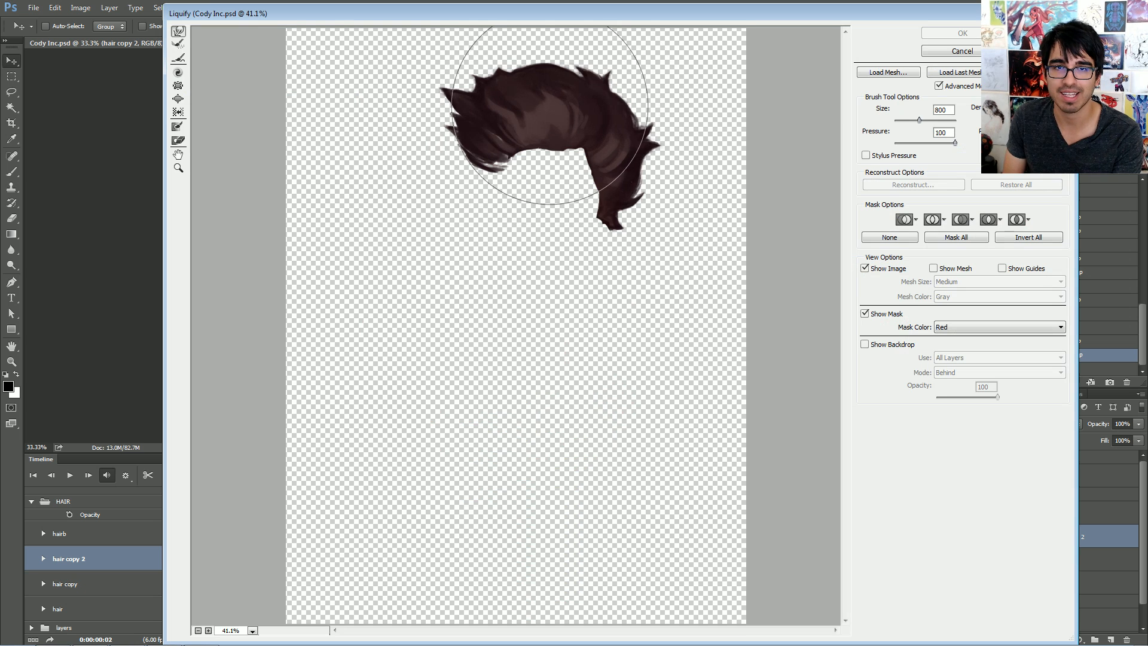
pyautogui.click(525, 107)
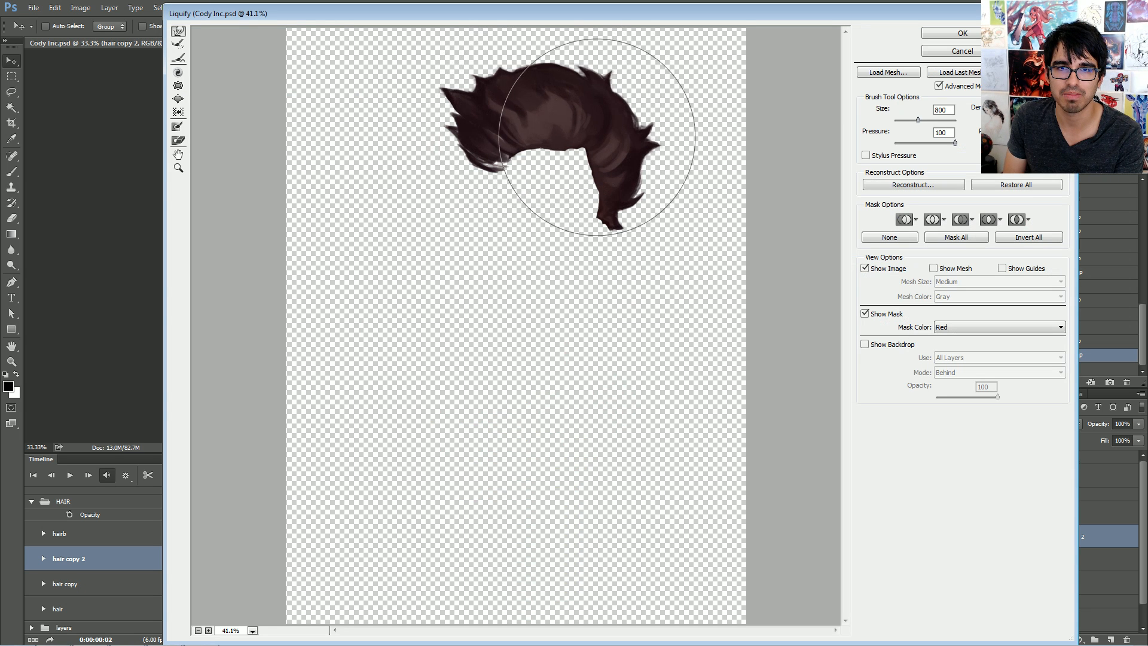
# Refine the hair copy 2 strands with a size 500 Liquify brush, apply the filter and preview the animation
pyautogui.press('[')
pyautogui.press('[')
pyautogui.press('[')
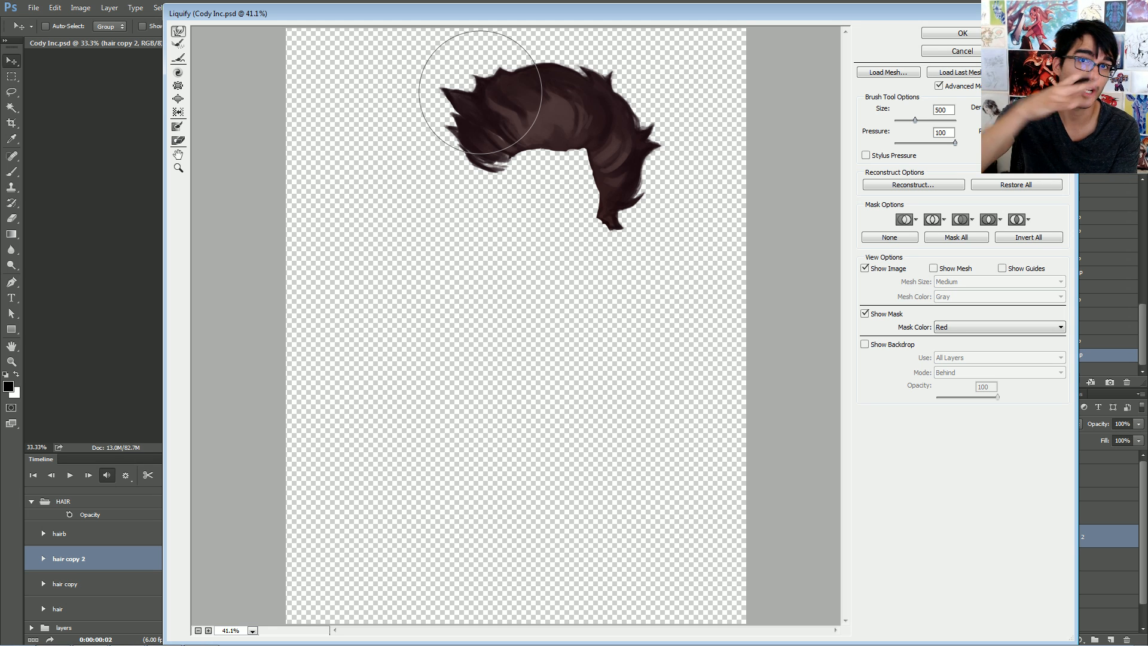
pyautogui.click(961, 36)
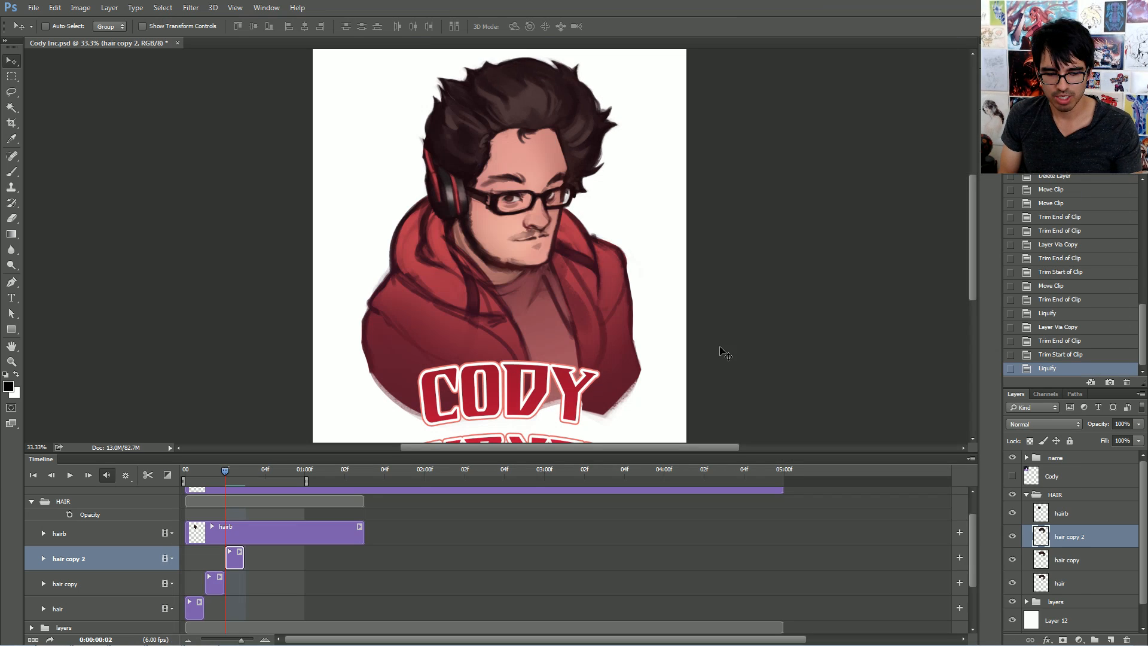
pyautogui.hotkey('ctrl', 'f')
pyautogui.click(591, 245)
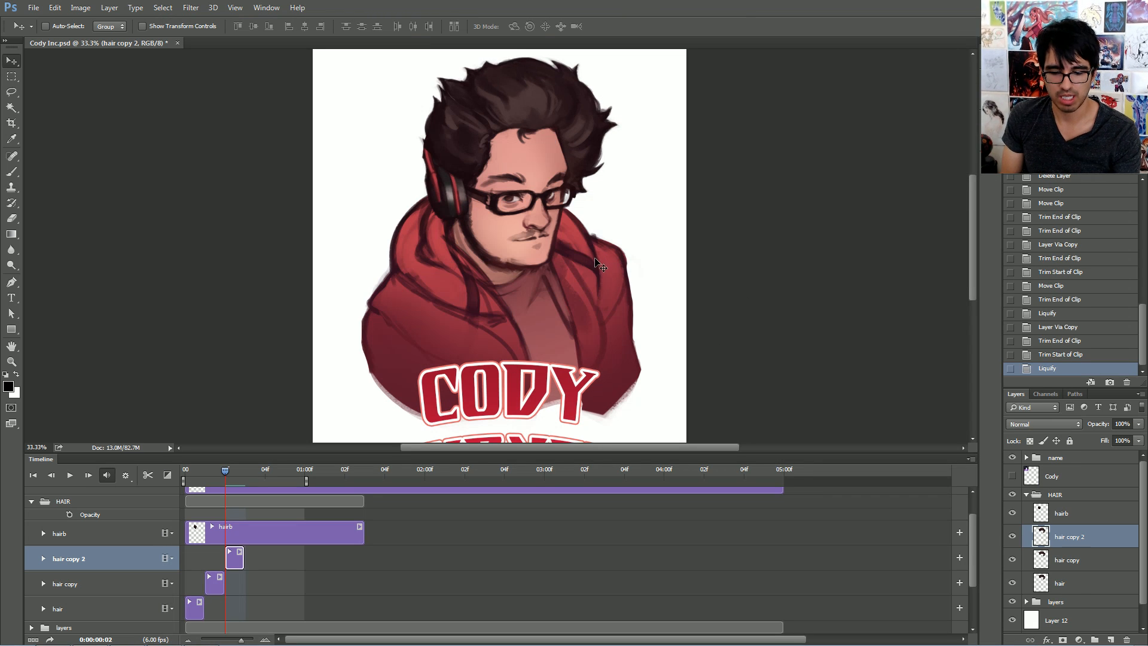
pyautogui.press('space')
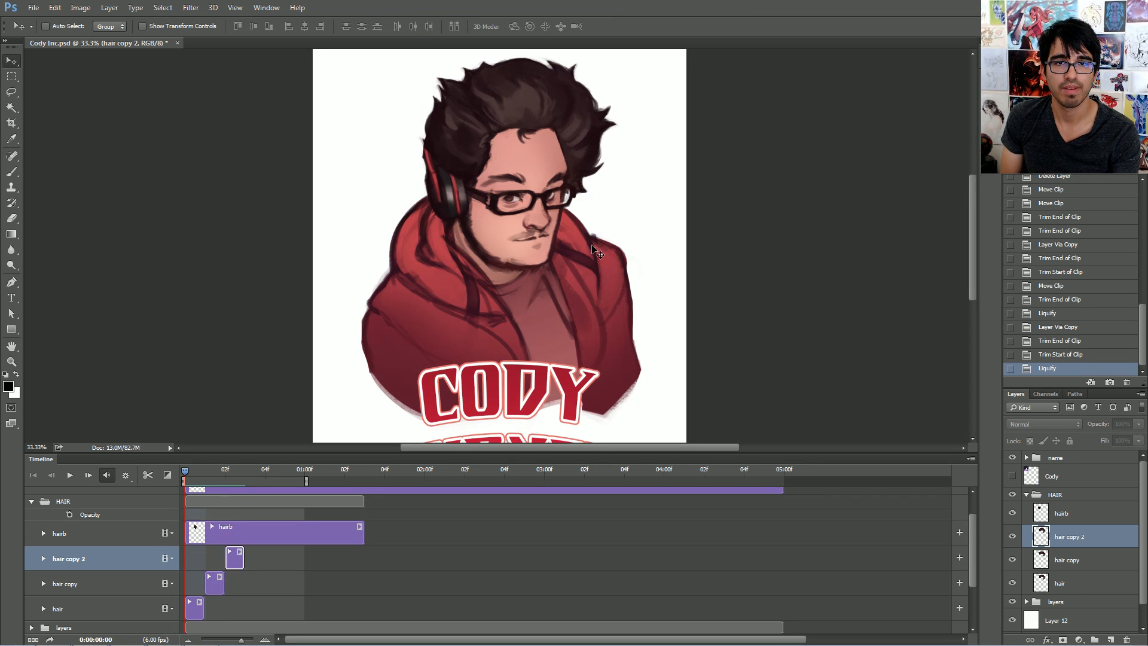
pyautogui.press('space')
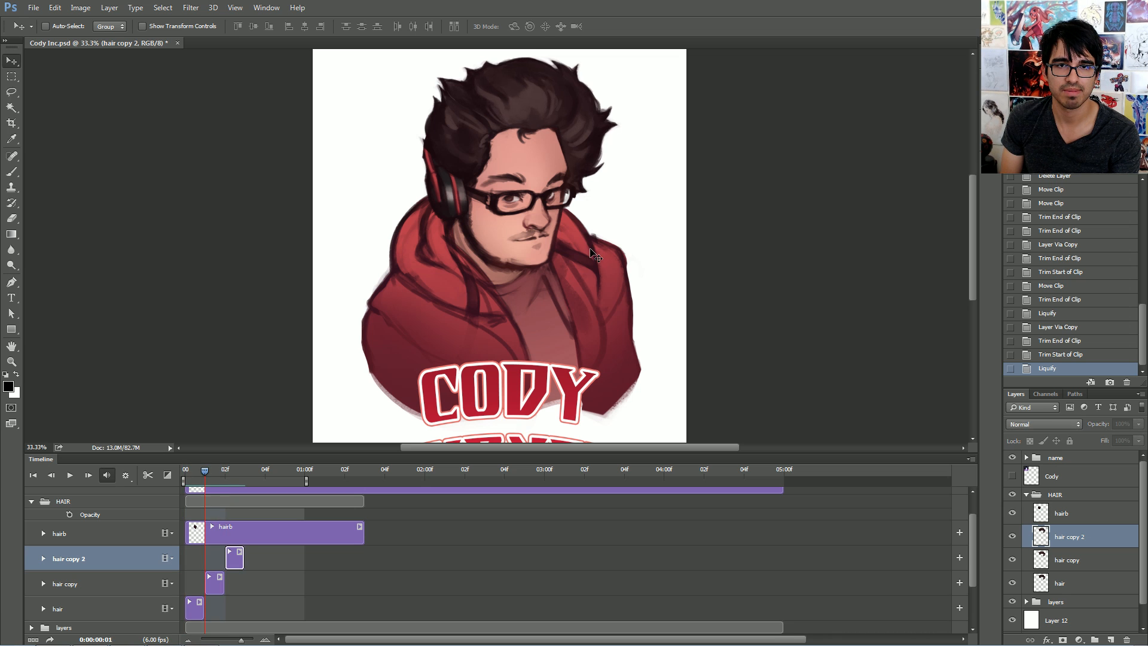
pyautogui.press('space')
pyautogui.press('space')
pyautogui.press('space')
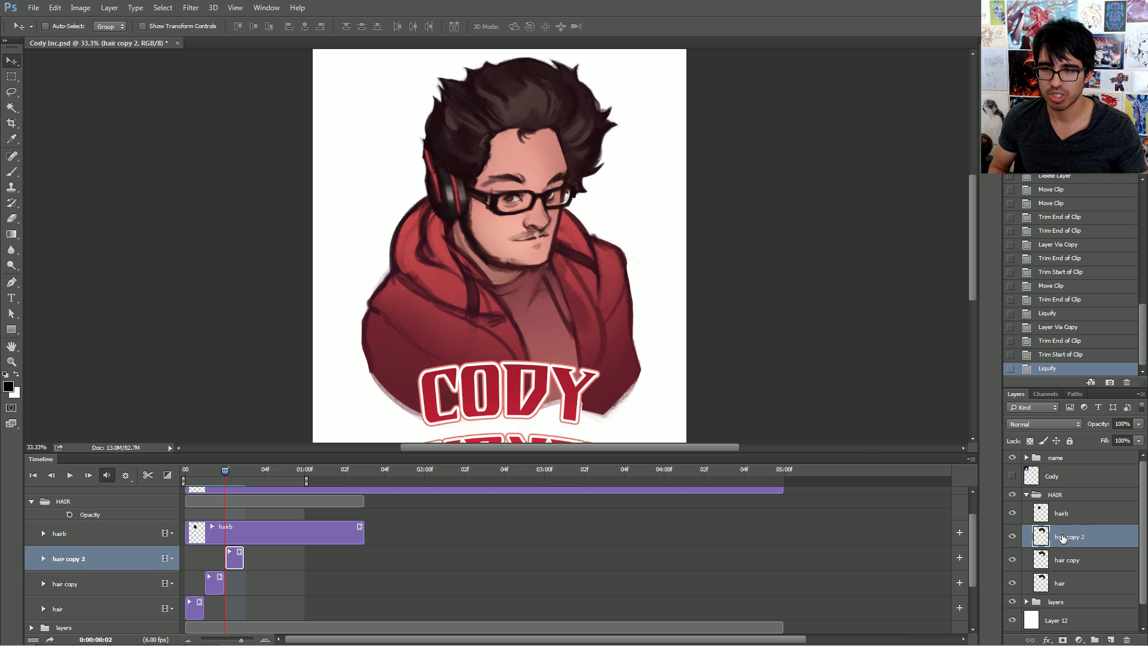
# Duplicate the hair copy 2 layer and trim both ends of the new clip so that it spans only frame 3
pyautogui.hotkey('ctrl', 'j')
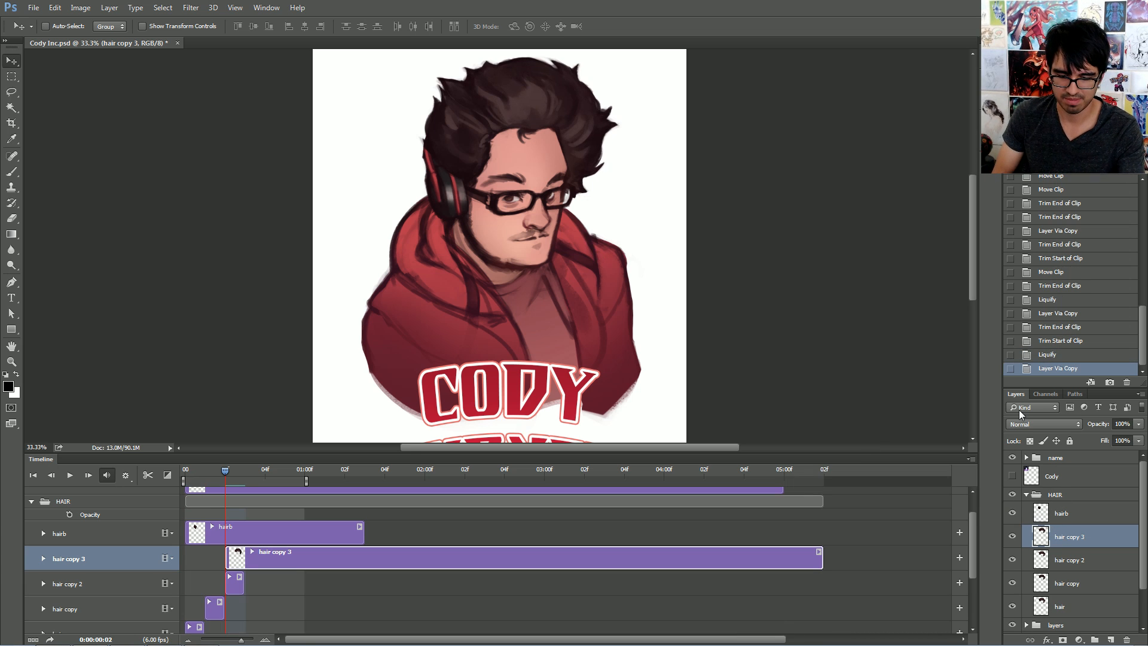
pyautogui.press('pagedown')
pyautogui.hotkey('alt', ']')
pyautogui.hotkey('alt', '[')
# Open the Liquify filter on the hair copy 3 layer and nudge the middle of the hair with a size 600 brush
pyautogui.click(193, 7)
pyautogui.click(205, 98)
pyautogui.press(']')
pyautogui.press(']')
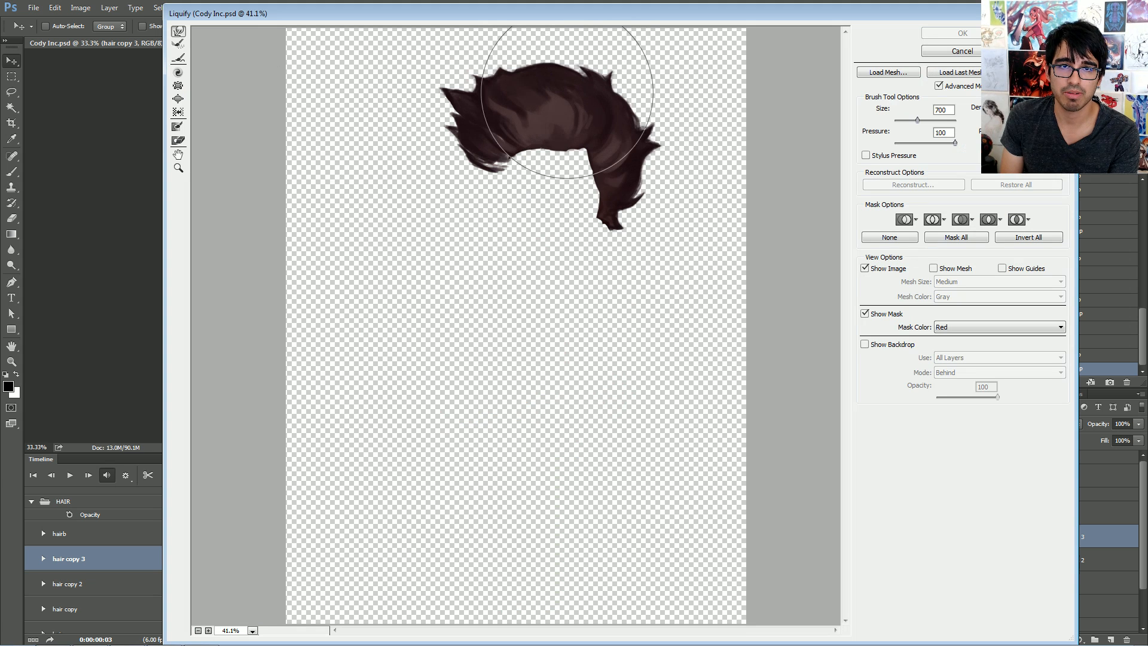
pyautogui.press('[')
pyautogui.moveTo(564, 133); pyautogui.dragTo(561, 138)
# Refine the hair copy 3 shape with Liquify brush sizes 500, 400 and 600, apply the filter and preview the animation
pyautogui.press('[')
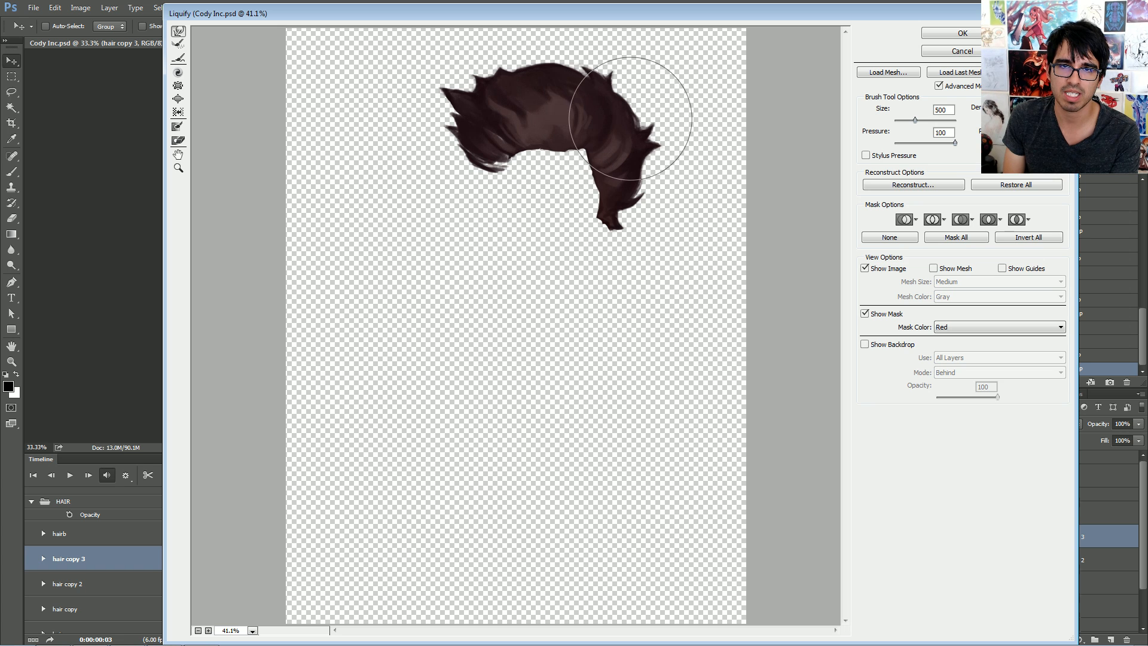
pyautogui.press('[')
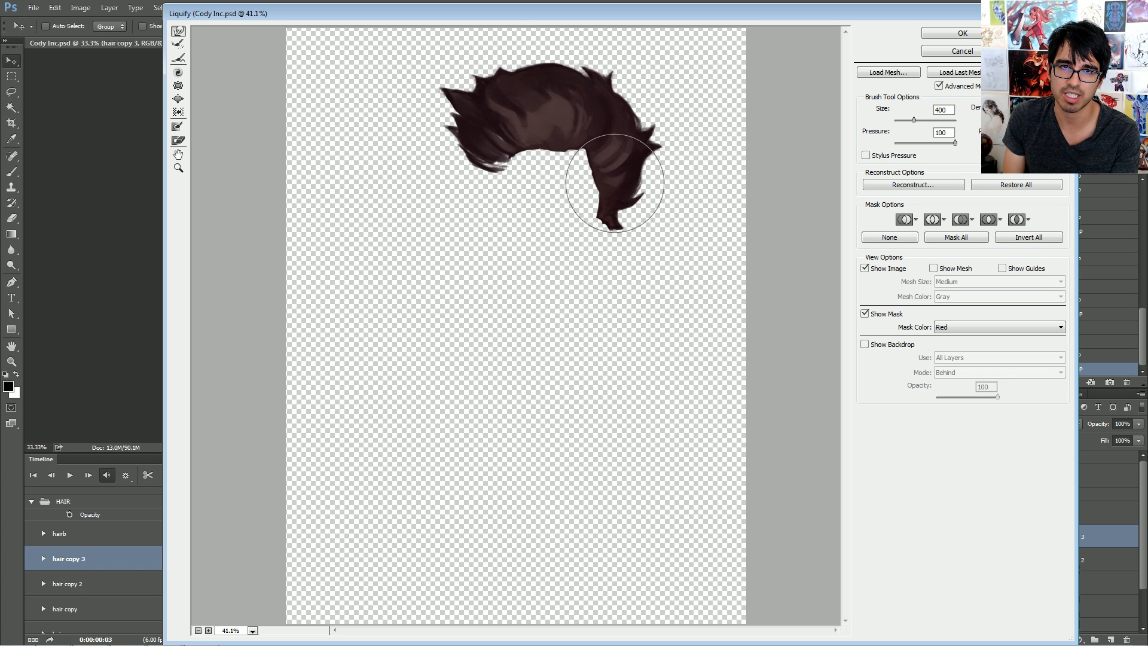
pyautogui.press(']')
pyautogui.press(']')
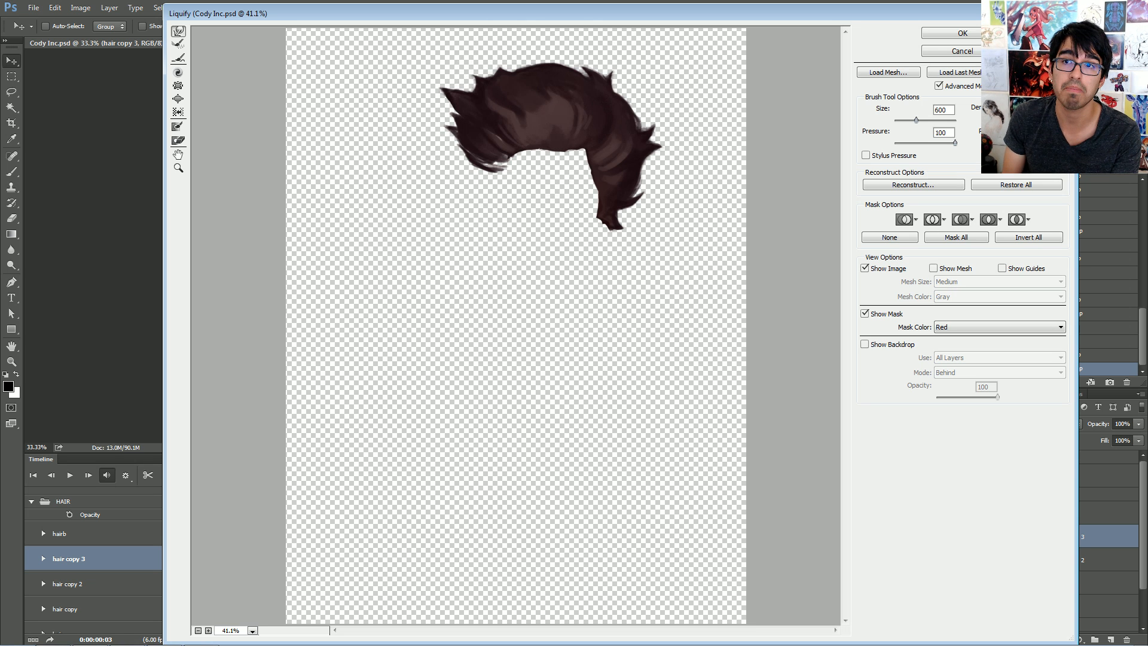
pyautogui.click(962, 33)
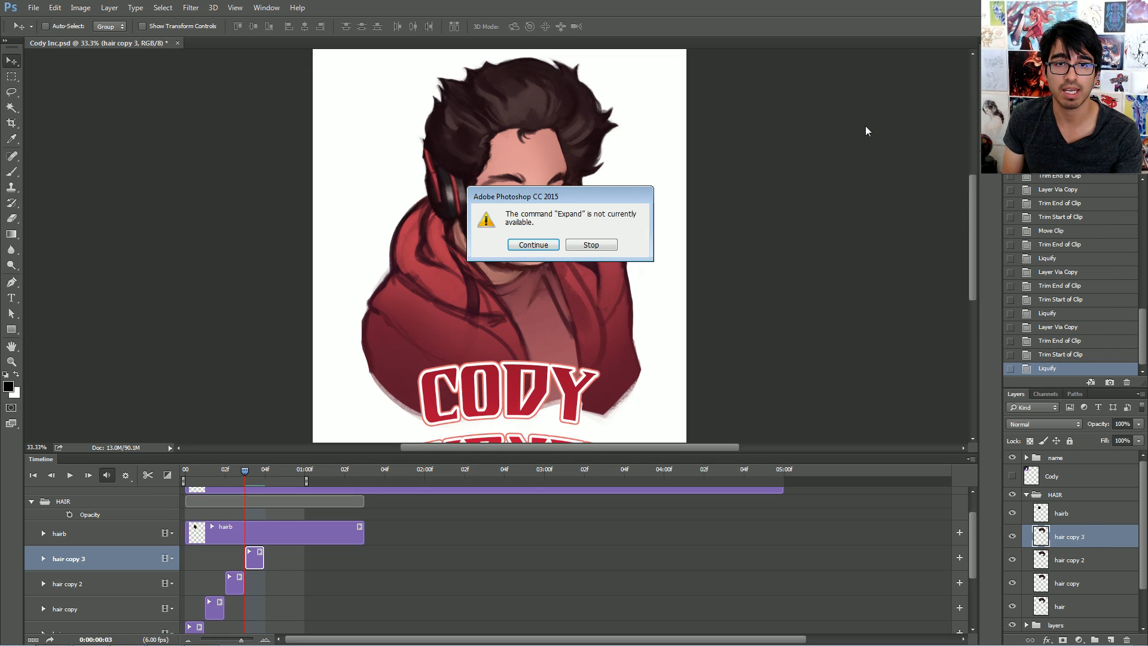
pyautogui.click(606, 244)
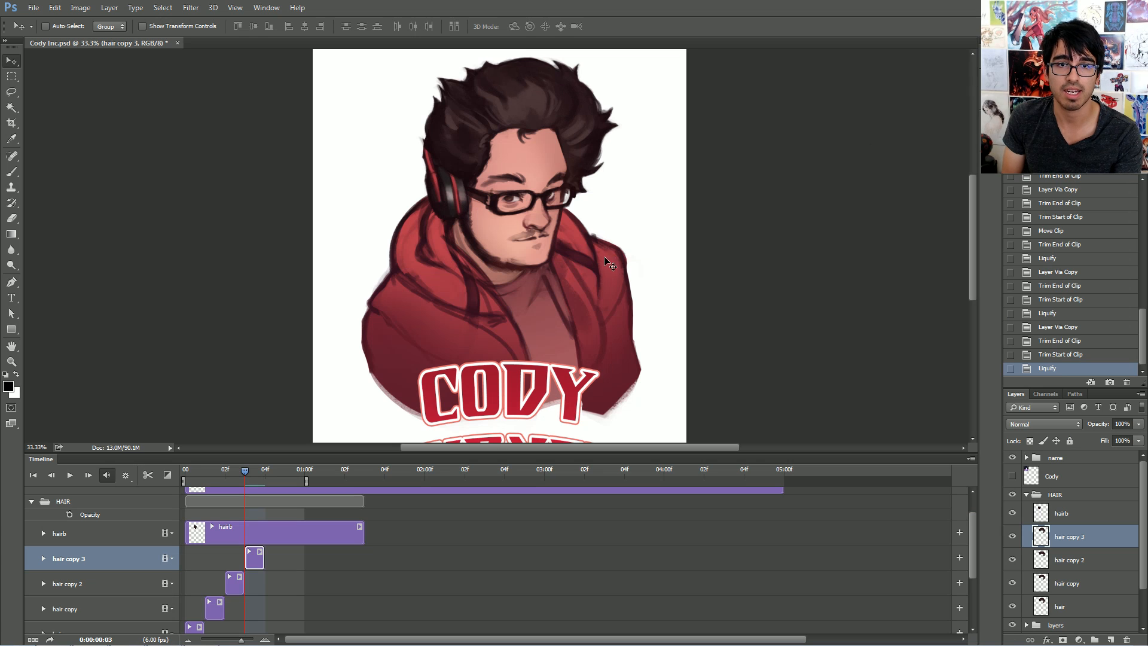
pyautogui.press('space')
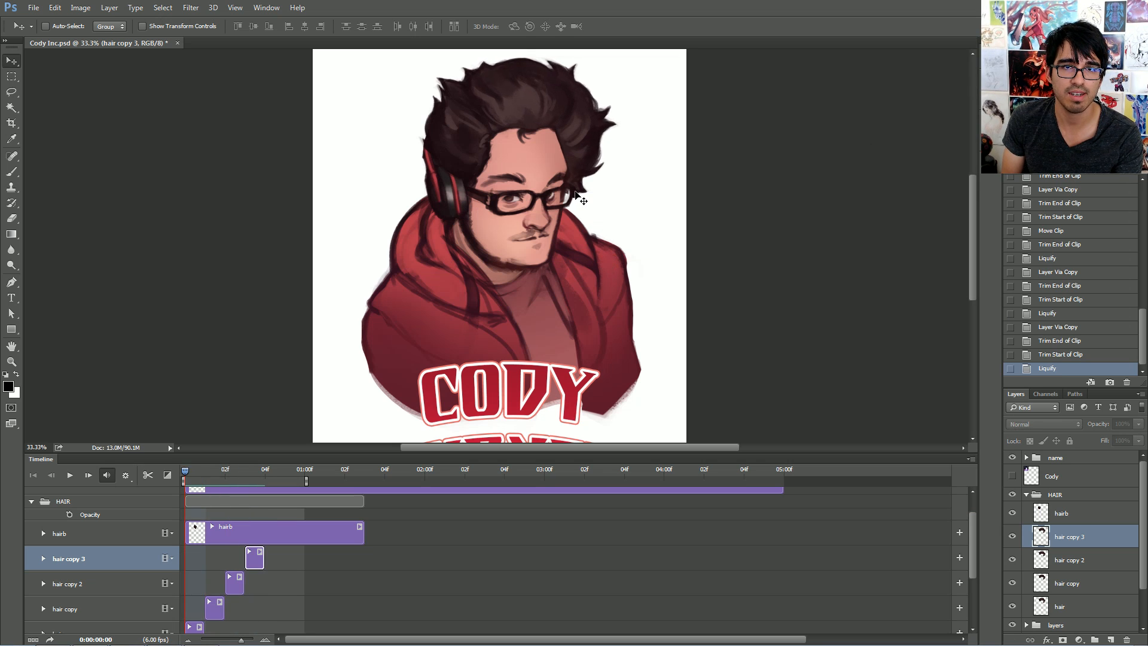
pyautogui.press('space')
pyautogui.press('space')
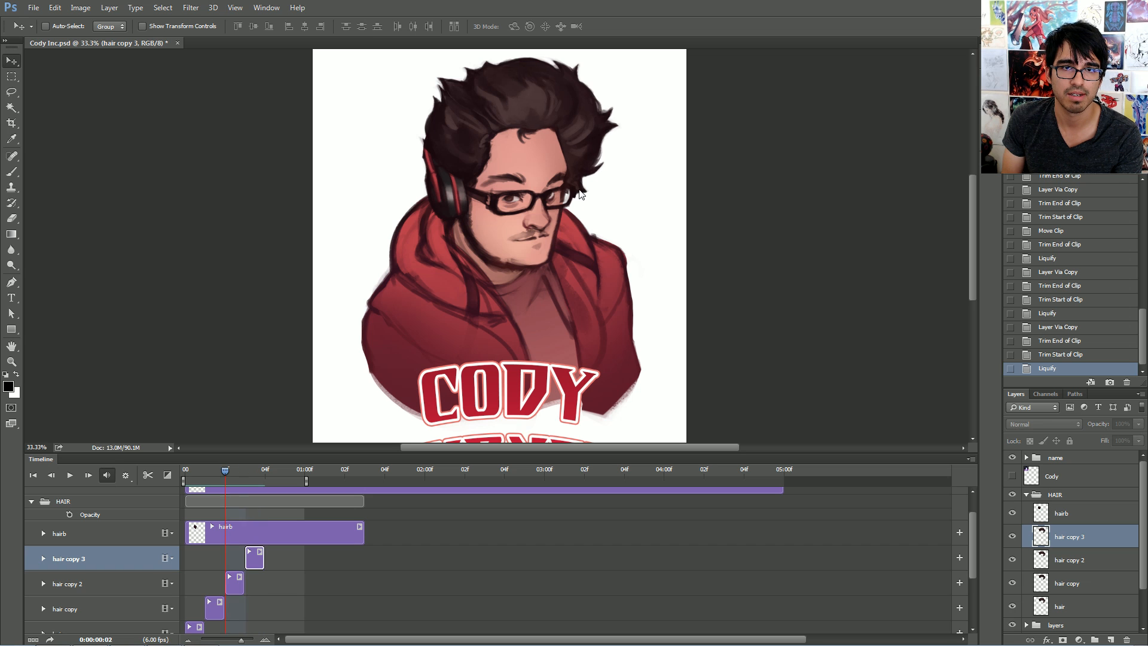
pyautogui.press('space')
pyautogui.press('space')
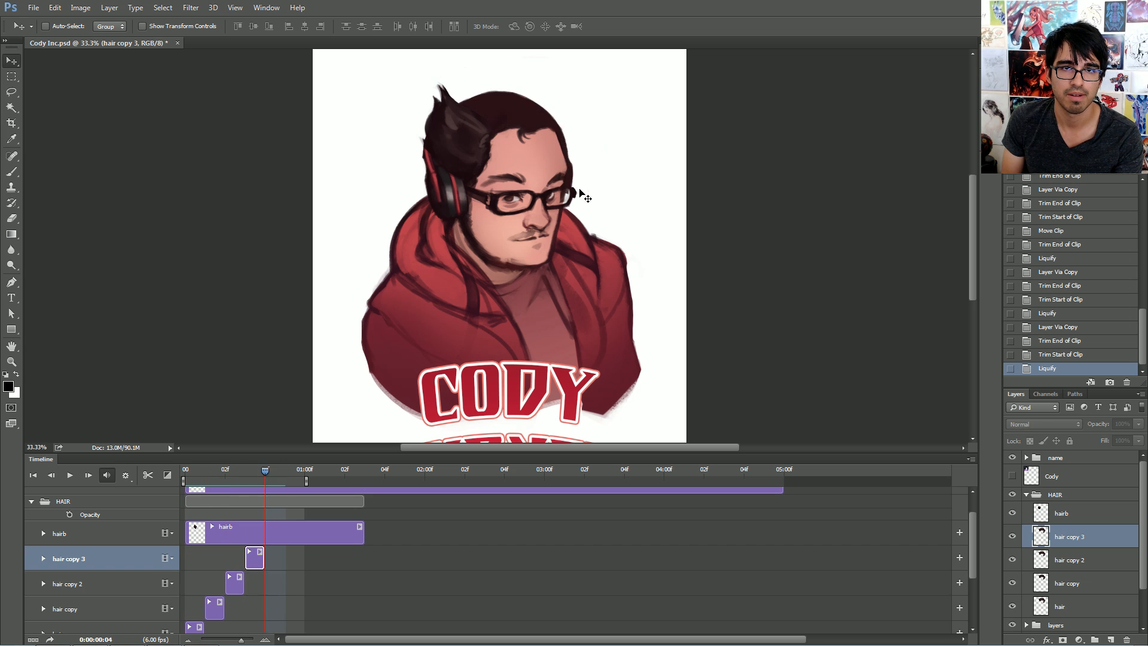
pyautogui.press('space')
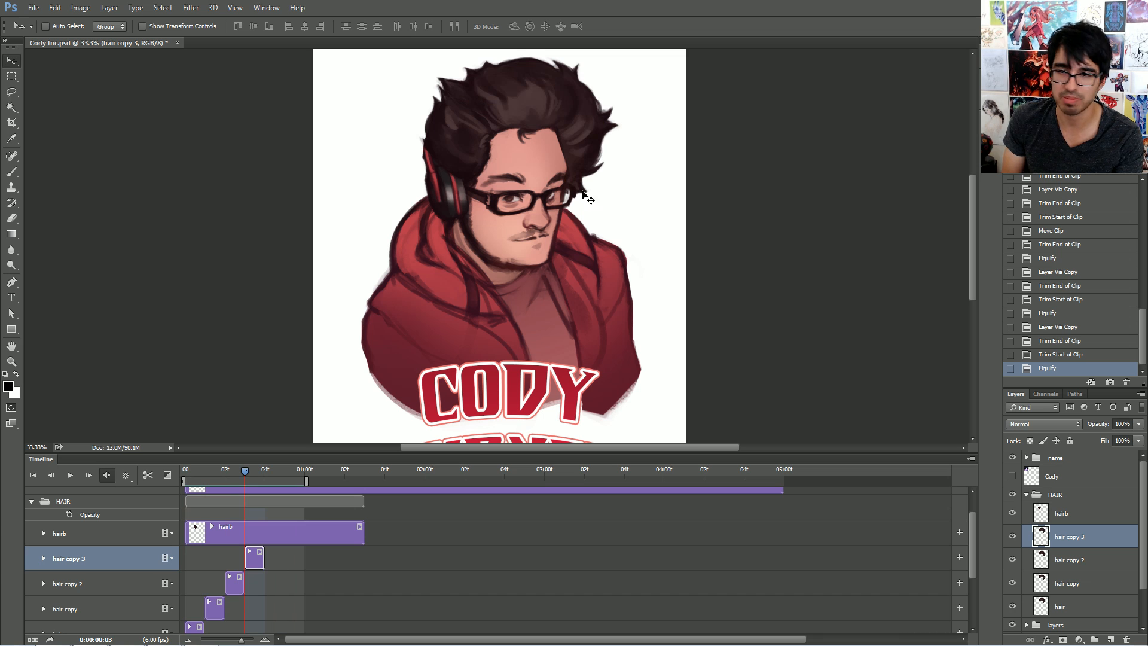
# Duplicate the hair copy 3 layer and trim both ends of the new clip so that it spans only frame 4
pyautogui.hotkey('ctrl', 'j')
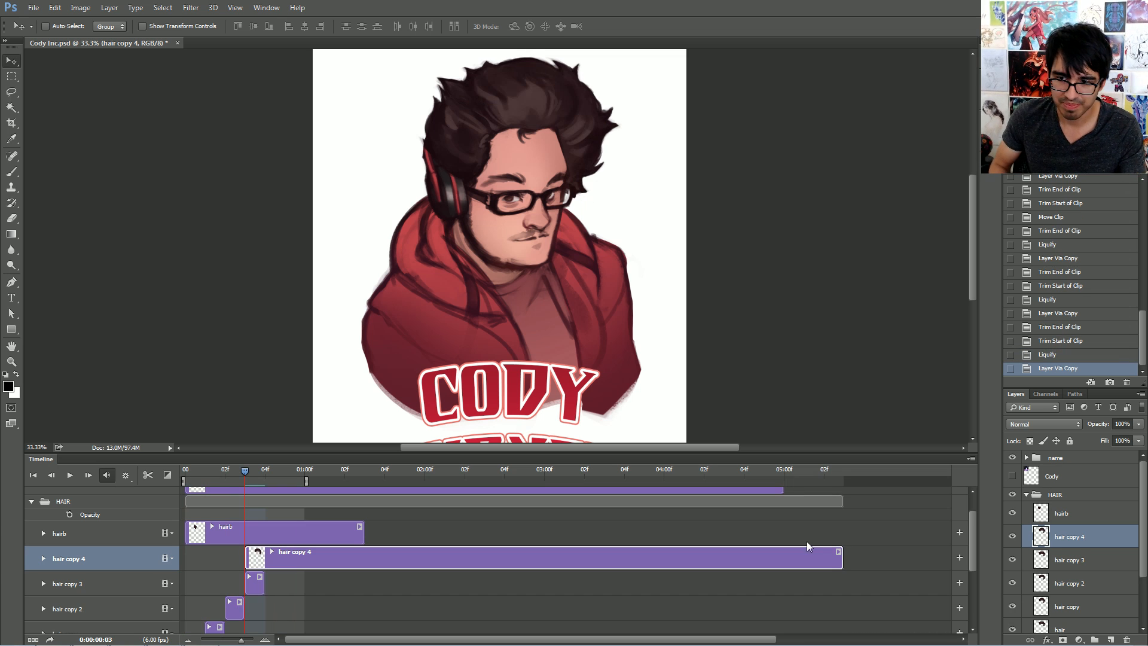
pyautogui.press('Right')
pyautogui.hotkey('alt', ']')
pyautogui.hotkey('alt', '[')
# Open the Liquify filter on the hair copy 4 layer, try a small push with a size 600 brush, and undo it
pyautogui.click(191, 8)
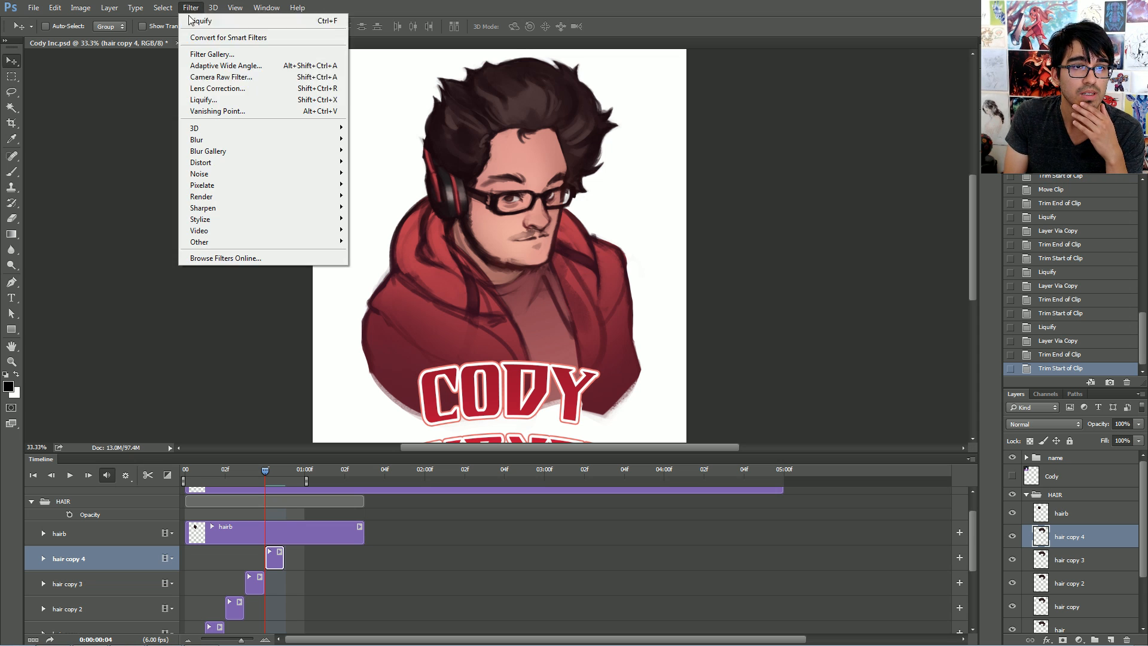
pyautogui.click(209, 102)
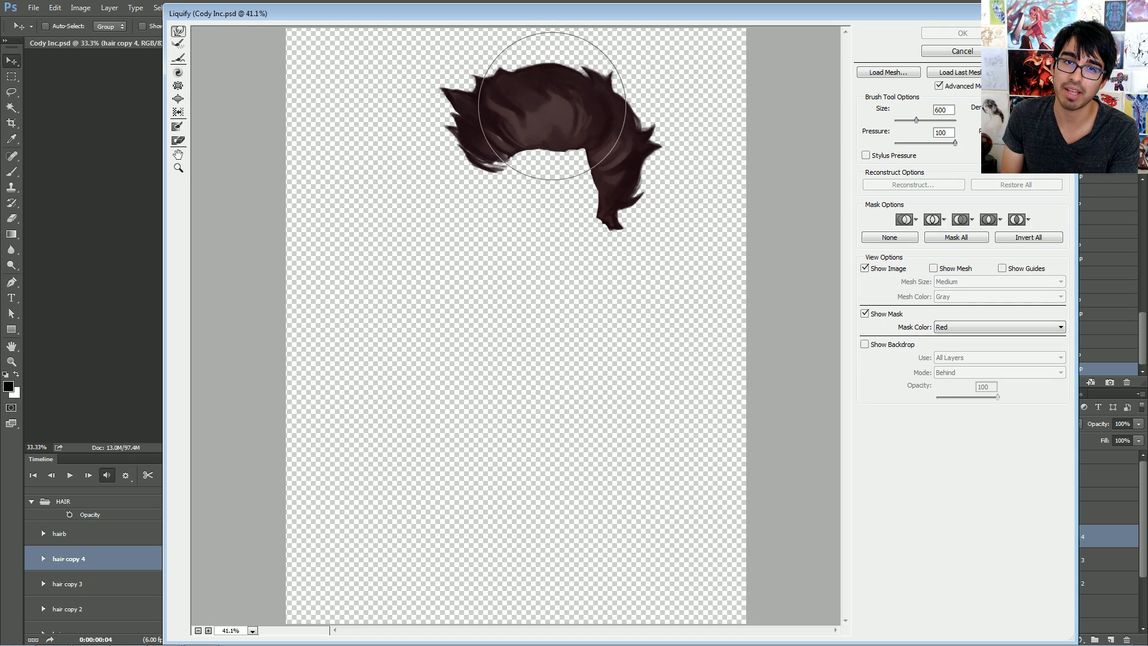
pyautogui.moveTo(543, 141); pyautogui.dragTo(549, 147)
pyautogui.hotkey('ctrl', 'z')
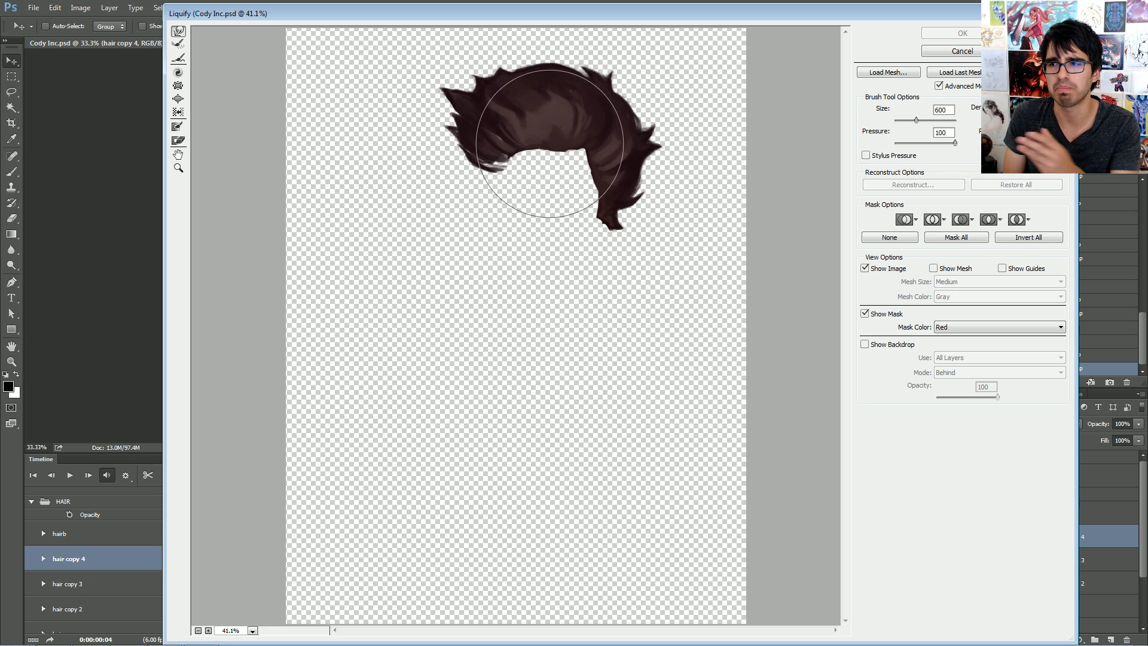
# Try showing hair copy 2 as the Liquify backdrop with different opacities, and turn the backdrop off again
pyautogui.click(891, 345)
pyautogui.click(957, 357)
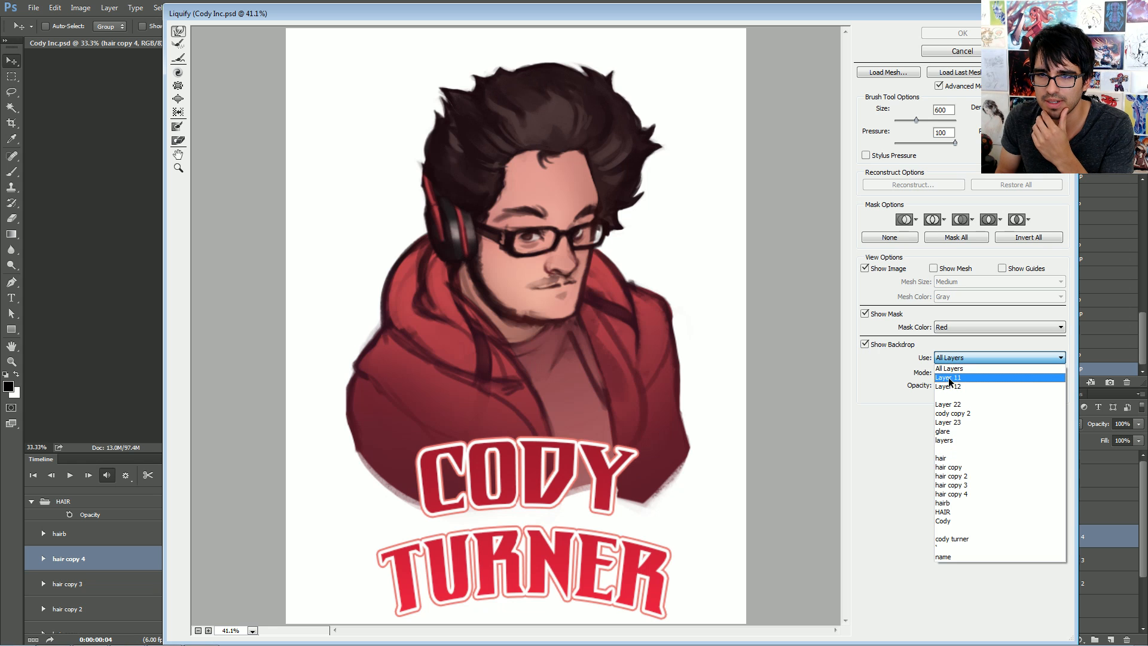
pyautogui.click(960, 476)
pyautogui.click(955, 358)
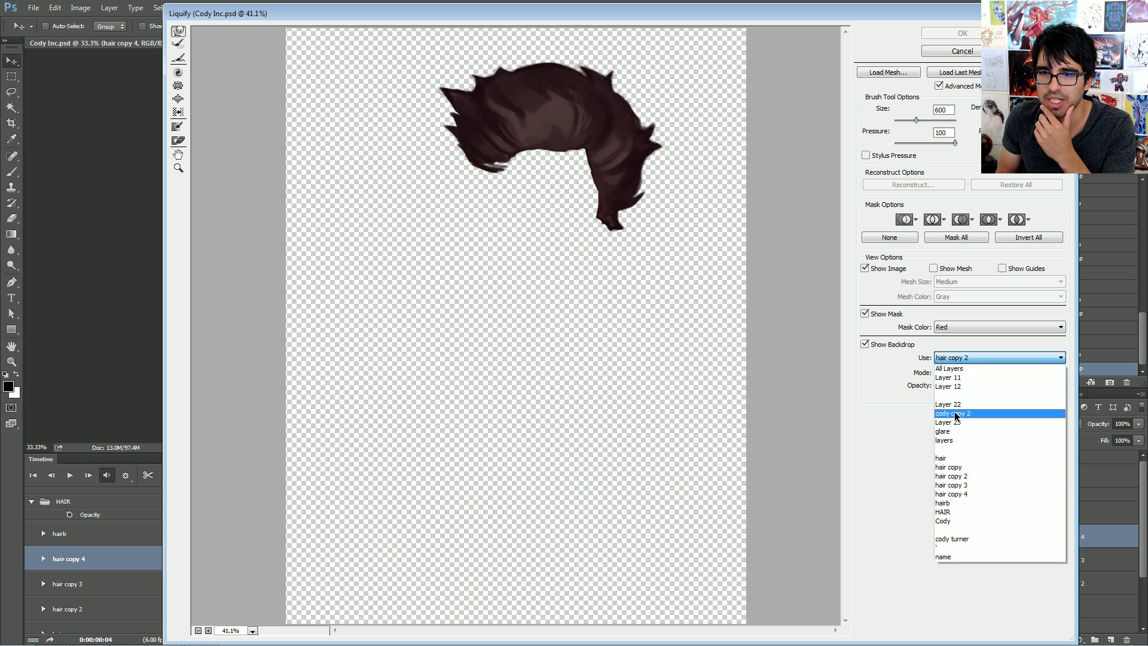
pyautogui.click(958, 476)
pyautogui.moveTo(995, 397); pyautogui.dragTo(941, 391)
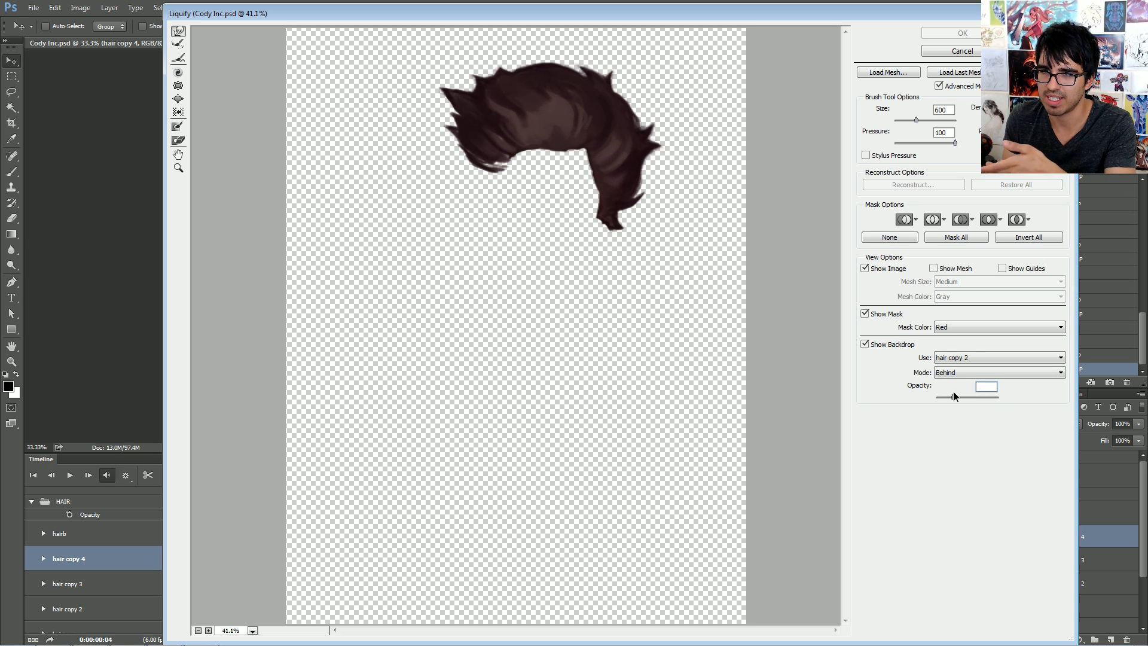
pyautogui.moveTo(946, 396); pyautogui.dragTo(991, 395)
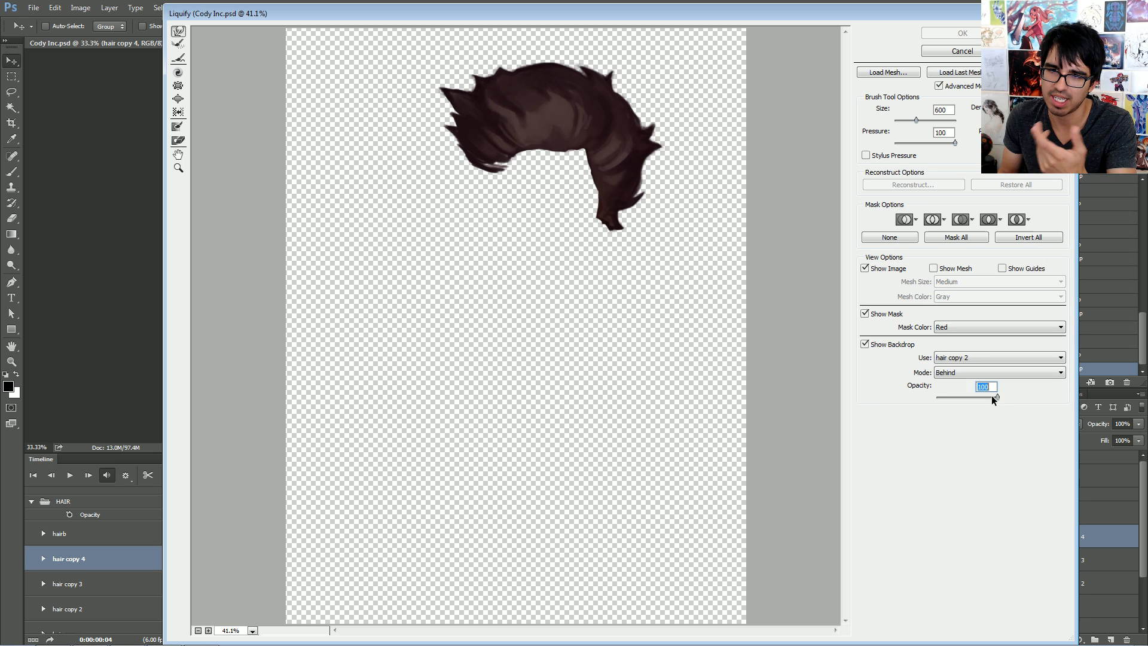
pyautogui.click(865, 345)
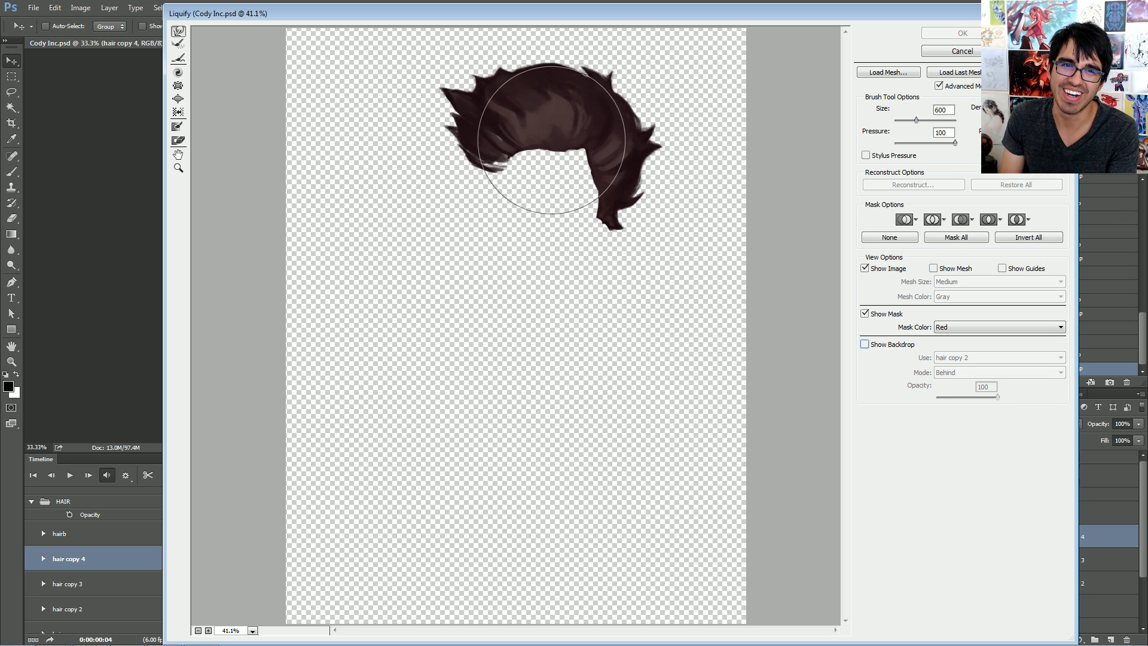
# Push the hair copy 4 strands slightly with Liquify brush sizes 600 and 500, and apply the filter
pyautogui.moveTo(552, 143)
pyautogui.mouseDown()
pyautogui.moveTo(538, 157)
pyautogui.moveTo(594, 159)
pyautogui.mouseUp()
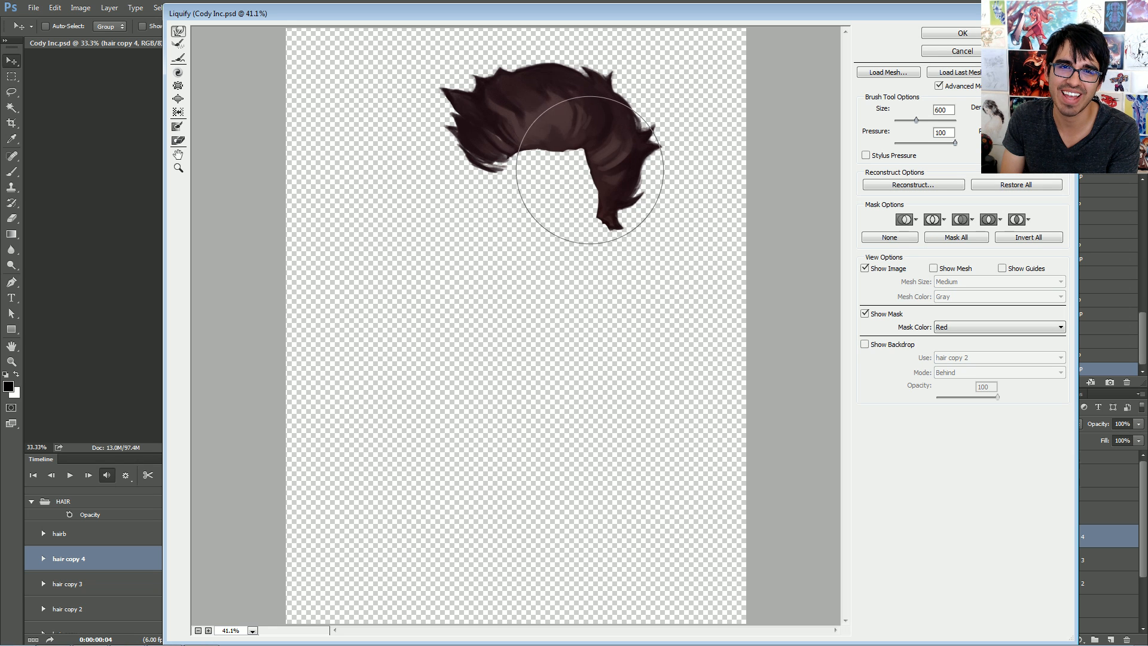
pyautogui.press('[')
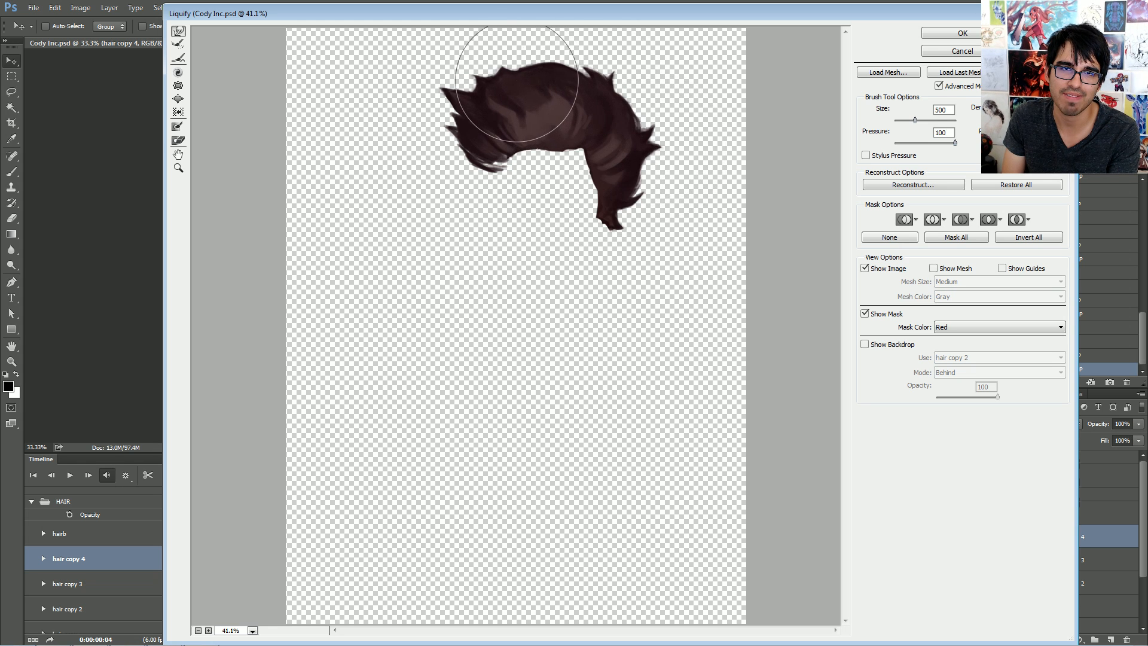
pyautogui.click(966, 34)
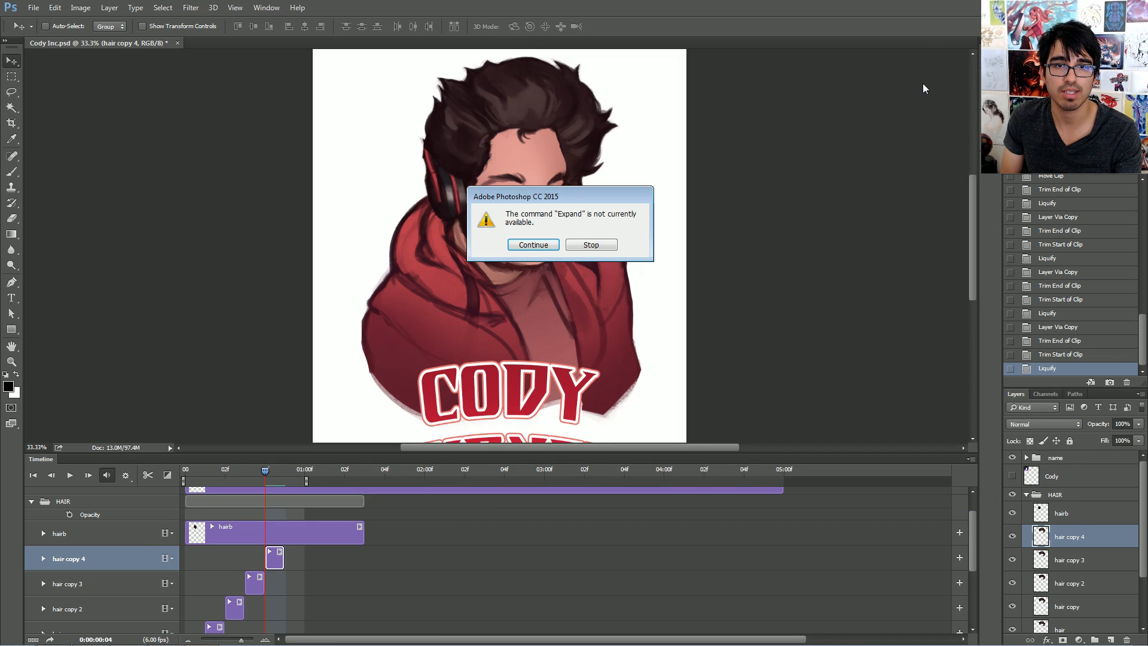
# Revert the last Liquify on hair copy 4, push its strands again with a size 500 Liquify brush, and apply the filter
pyautogui.click(533, 245)
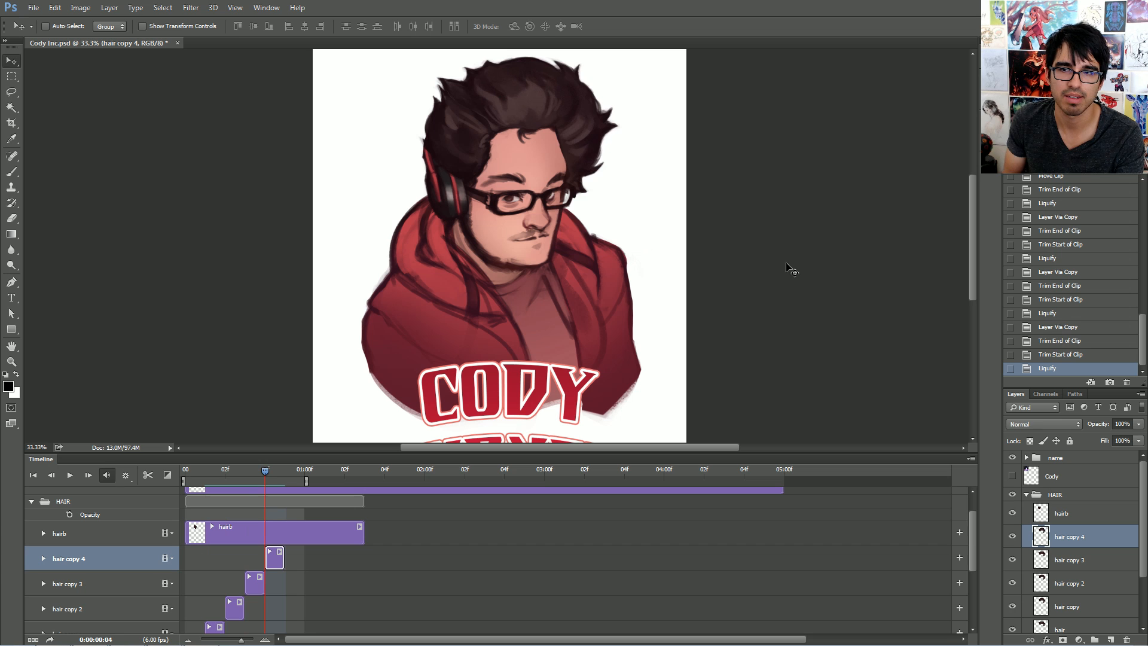
pyautogui.click(1058, 355)
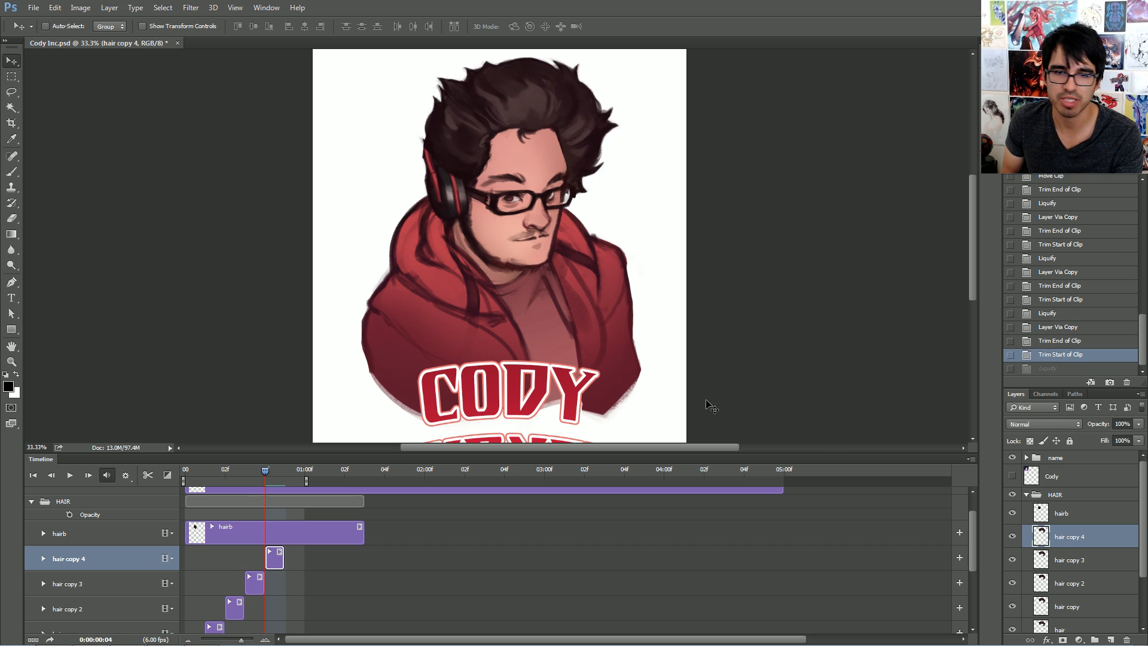
pyautogui.click(190, 7)
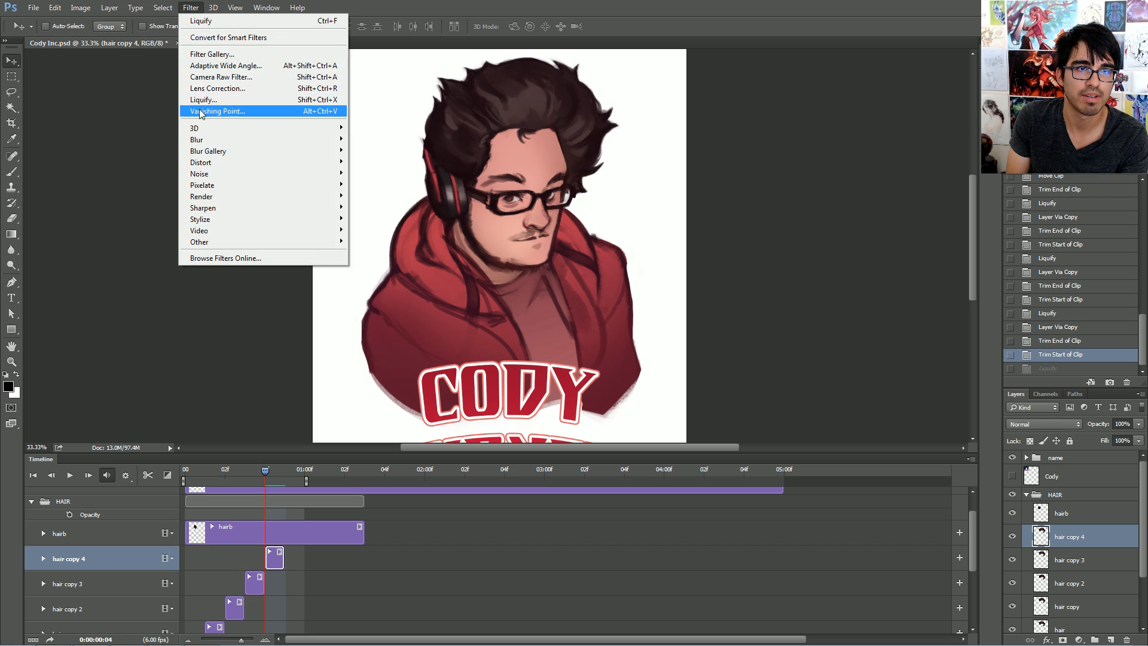
pyautogui.click(250, 111)
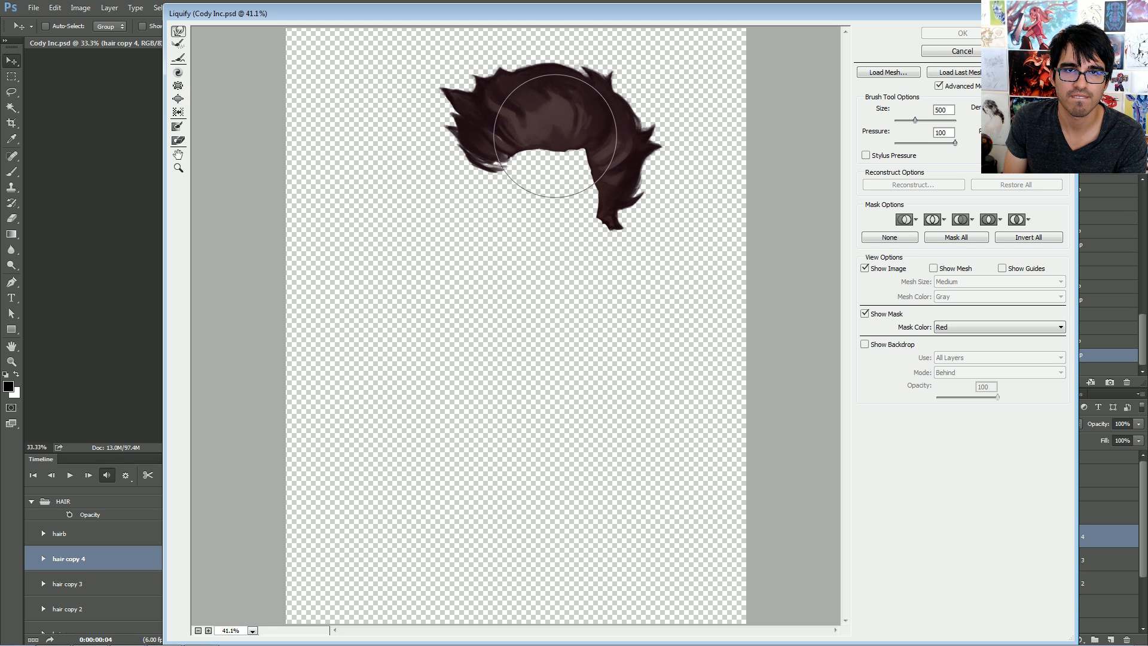
pyautogui.moveTo(517, 90); pyautogui.dragTo(547, 90)
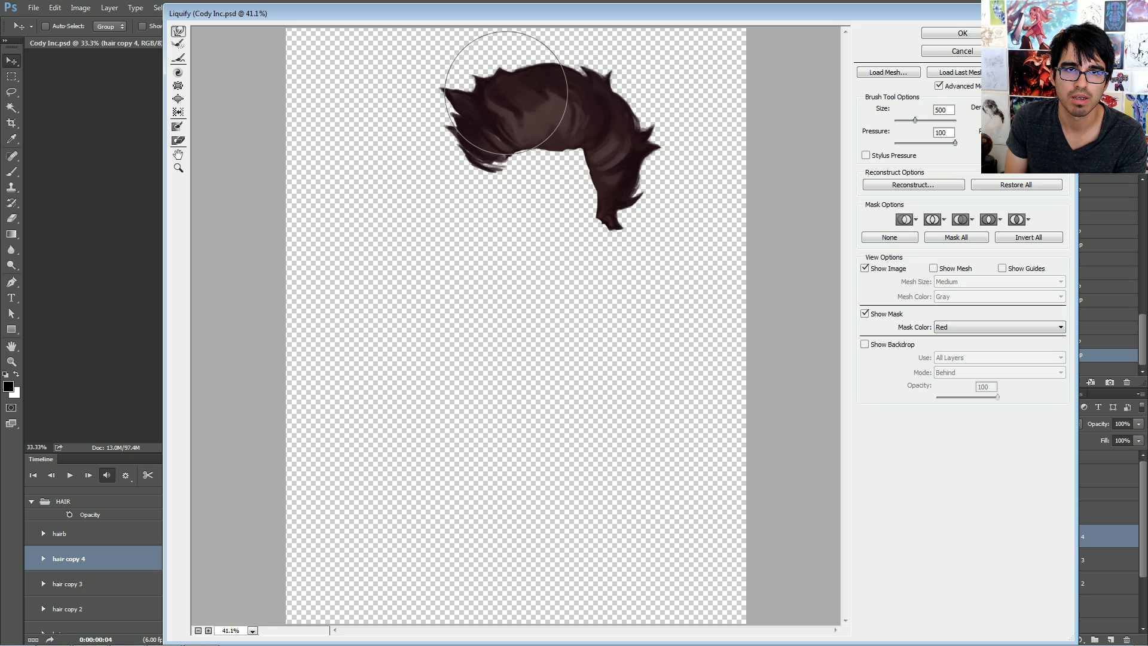
pyautogui.click(954, 30)
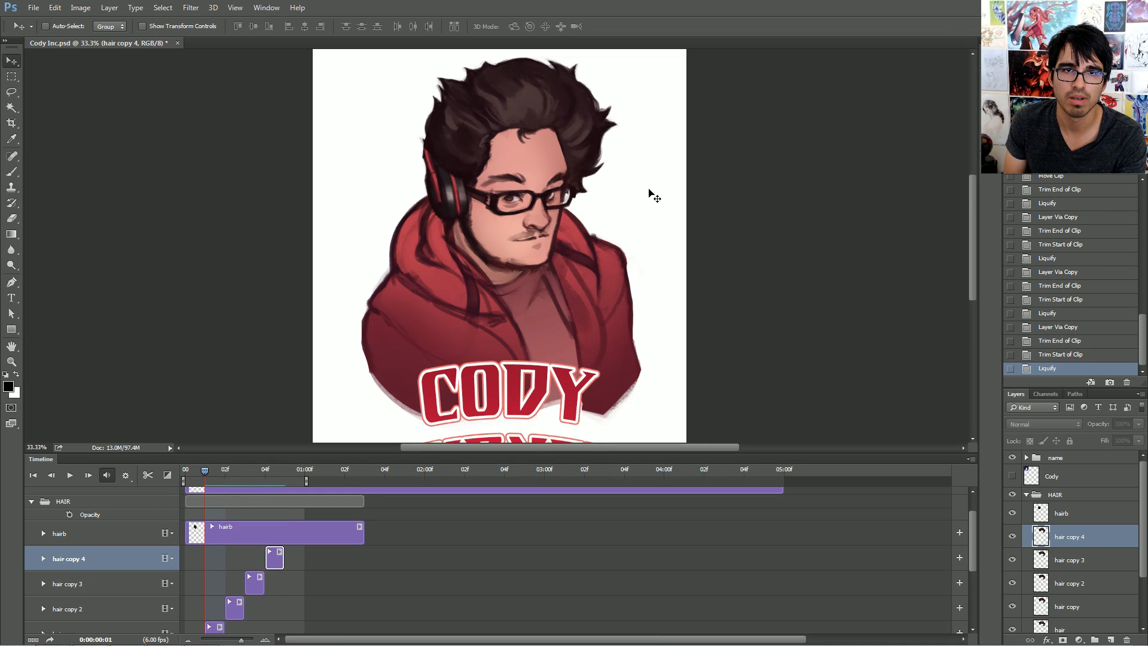
# Step back and forth through frames 0 to 4 to check how the hair moves from frame to frame
pyautogui.press('Right')
pyautogui.press('Left')
pyautogui.press('Left')
pyautogui.press('Left')
pyautogui.press('Left')
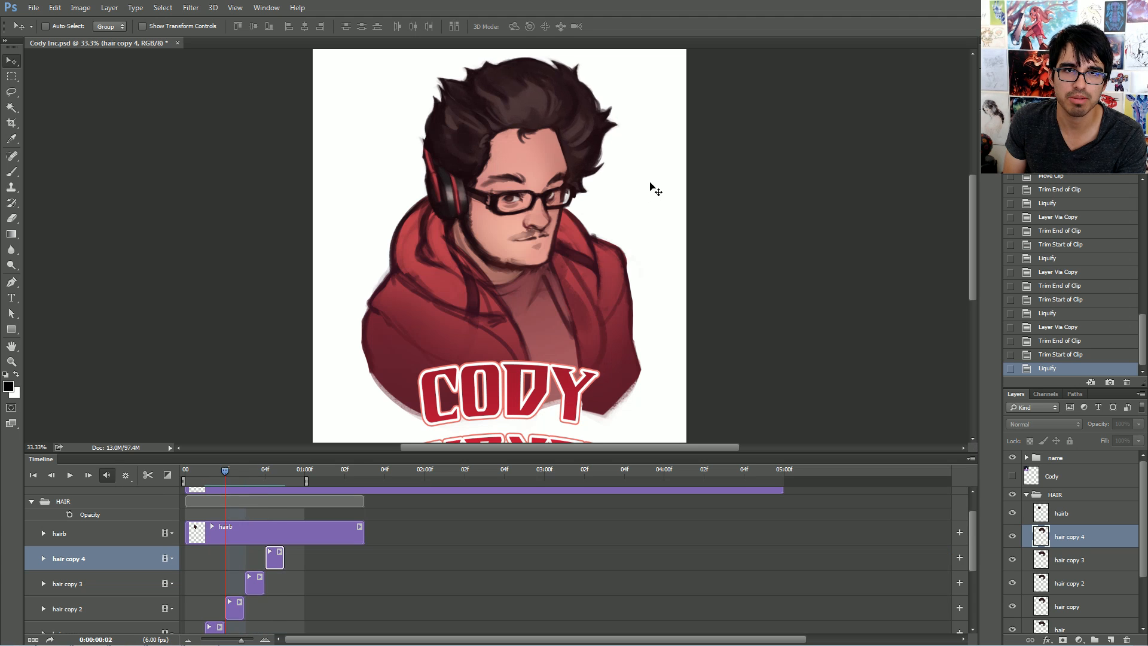
pyautogui.press('Right')
pyautogui.press('Right')
pyautogui.press('Right')
pyautogui.press('Left')
pyautogui.press('Left')
pyautogui.press('Left')
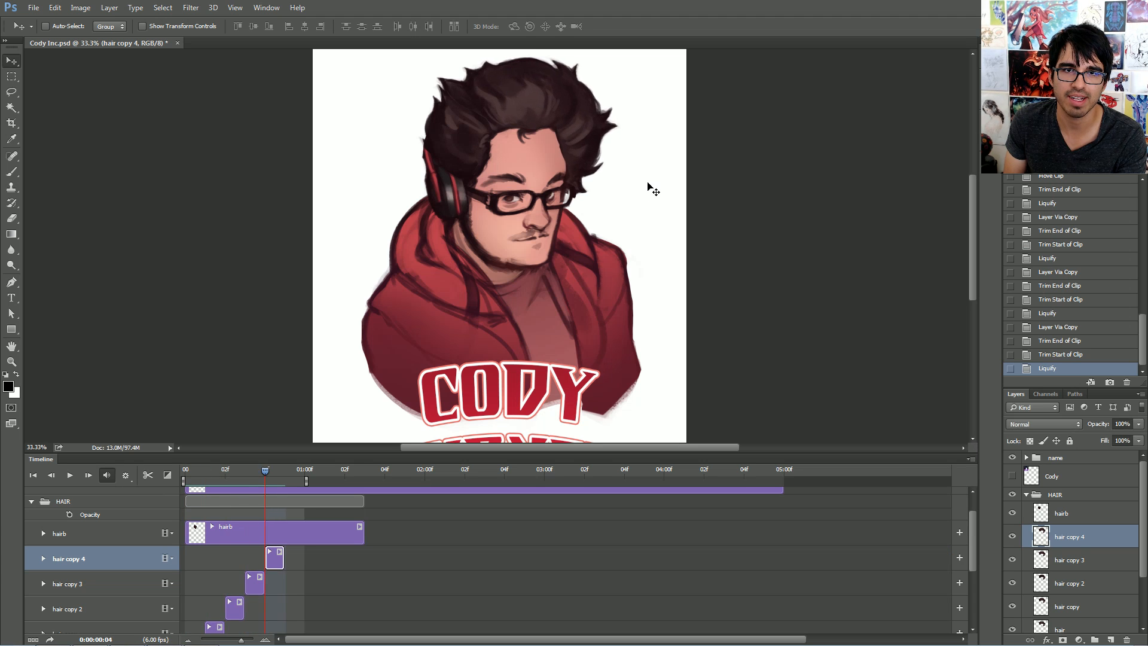
pyautogui.press('Right')
pyautogui.press('Right')
pyautogui.press('Right')
pyautogui.press('Right')
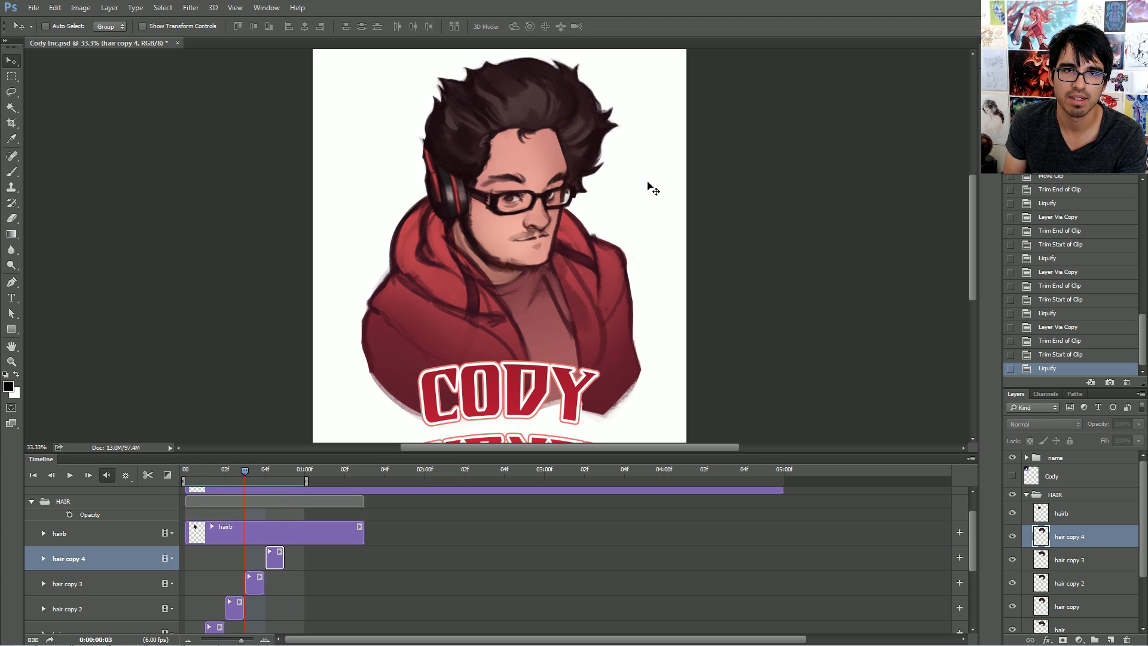
pyautogui.press('Left')
pyautogui.press('Left')
pyautogui.press('Left')
pyautogui.press('Left')
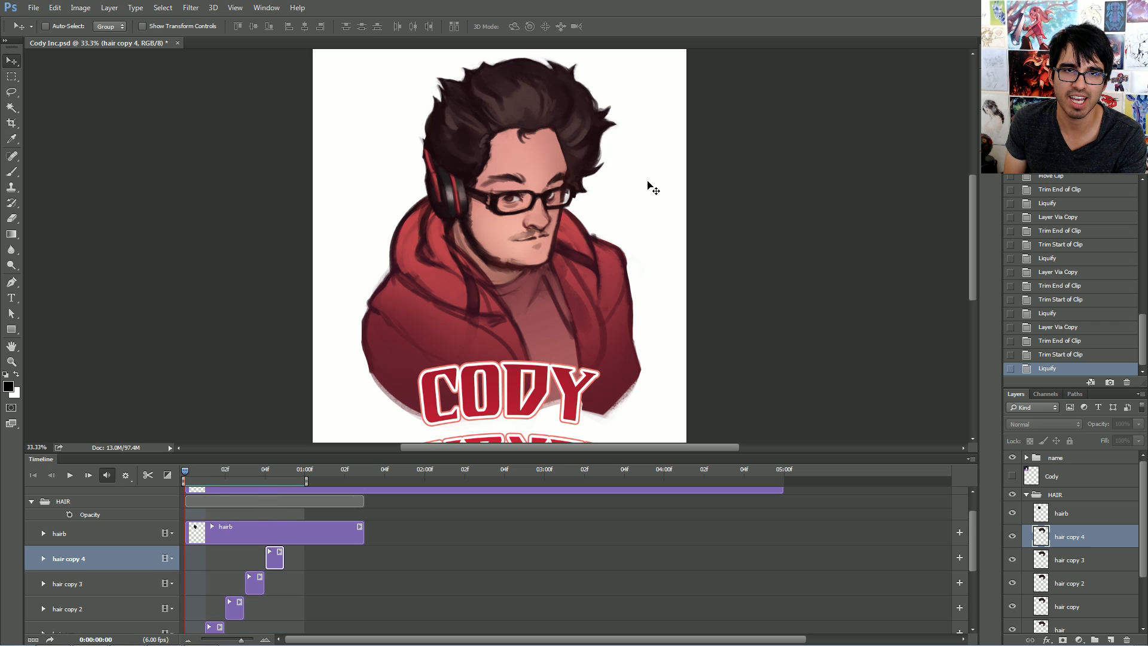
pyautogui.press('Right')
pyautogui.press('Right')
pyautogui.press('Right')
pyautogui.press('Right')
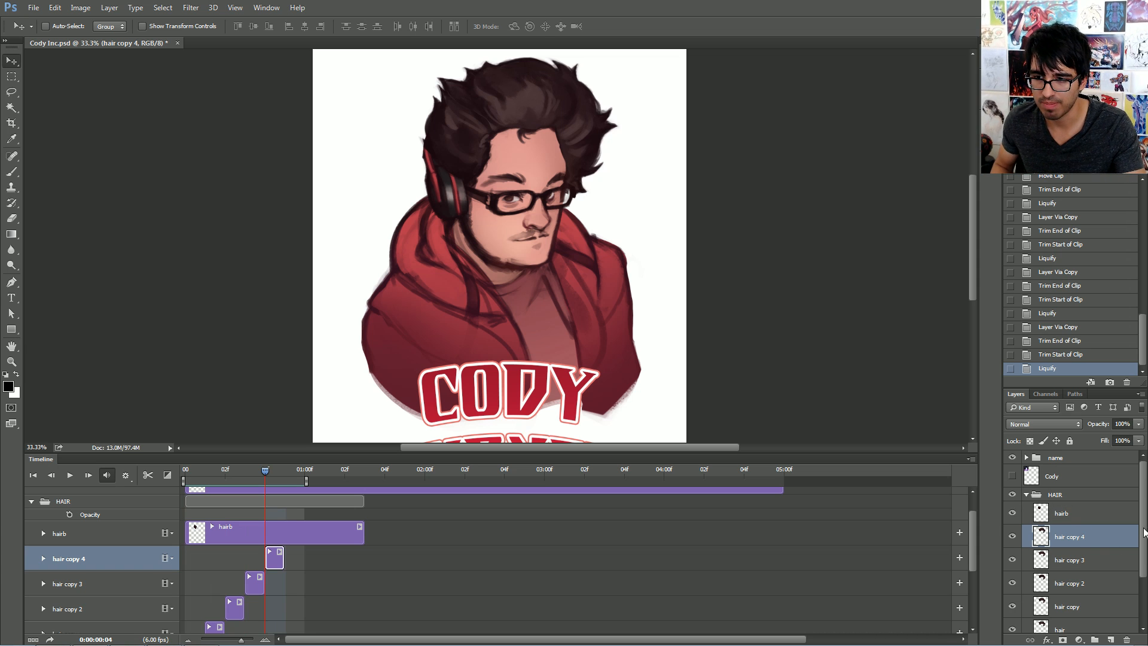
# Duplicate the original hair layer and move the duplicate directly above hair copy 4 in the HAIR group
pyautogui.scroll(-2, 1143, 532)
pyautogui.click(1080, 583)
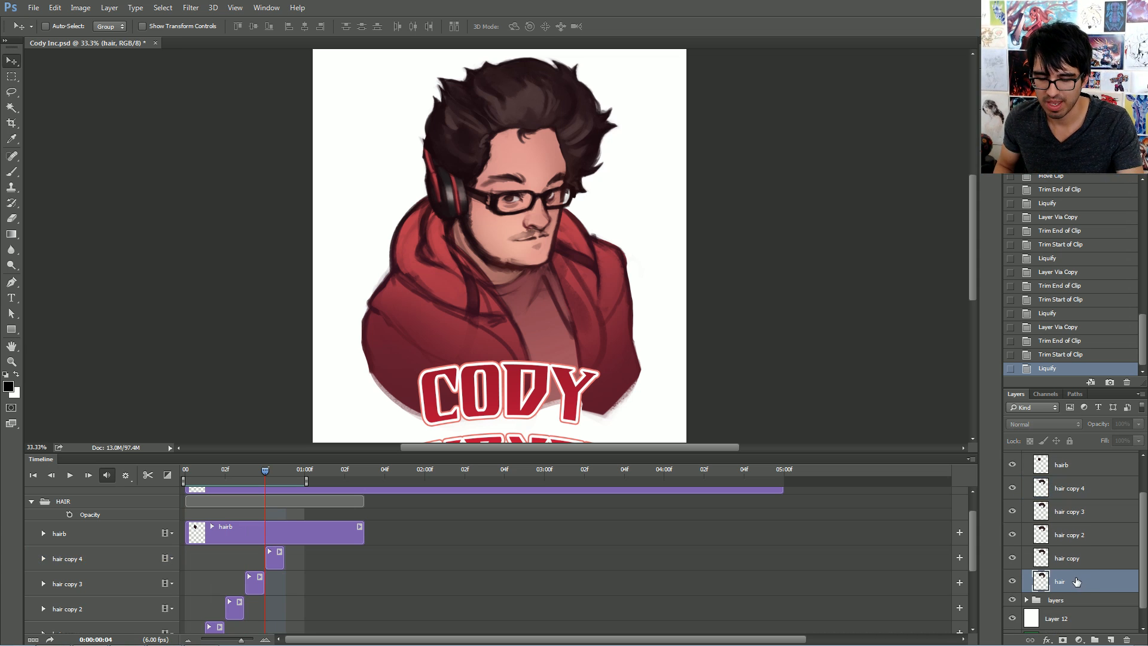
pyautogui.moveTo(1142, 549); pyautogui.dragTo(1142, 571)
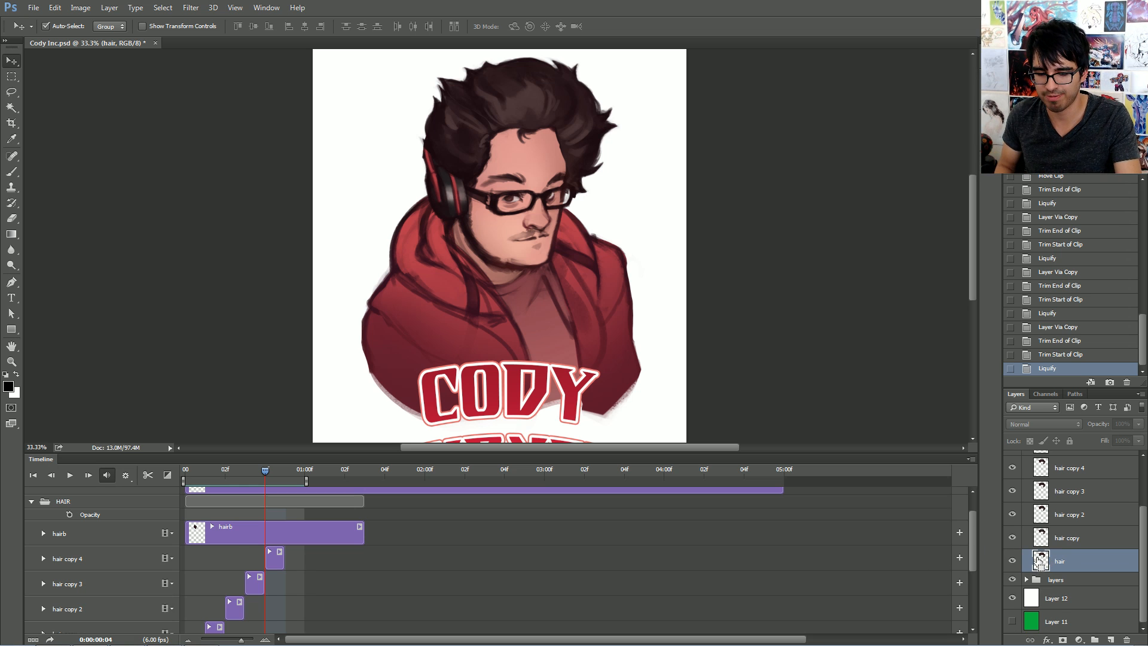
pyautogui.hotkey('ctrl', 'j')
pyautogui.moveTo(1074, 562); pyautogui.dragTo(1095, 487)
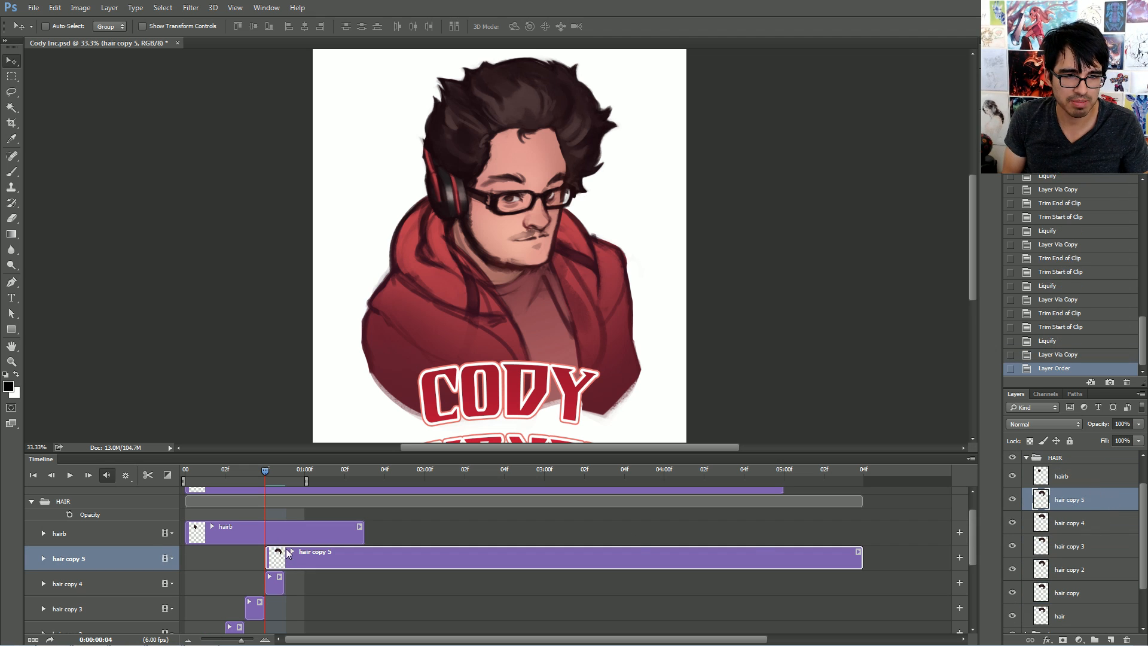
# Trim both ends of the hair copy 5 clip so that it spans only frame 5
pyautogui.press('Right')
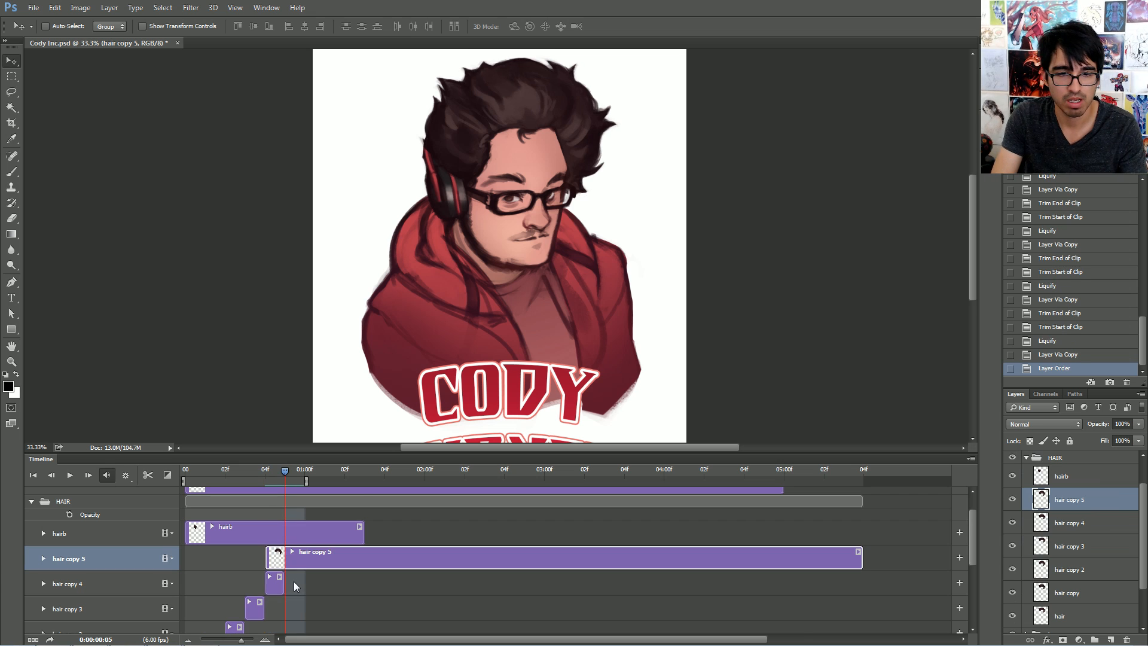
pyautogui.hotkey('alt', ']')
pyautogui.hotkey('alt', '[')
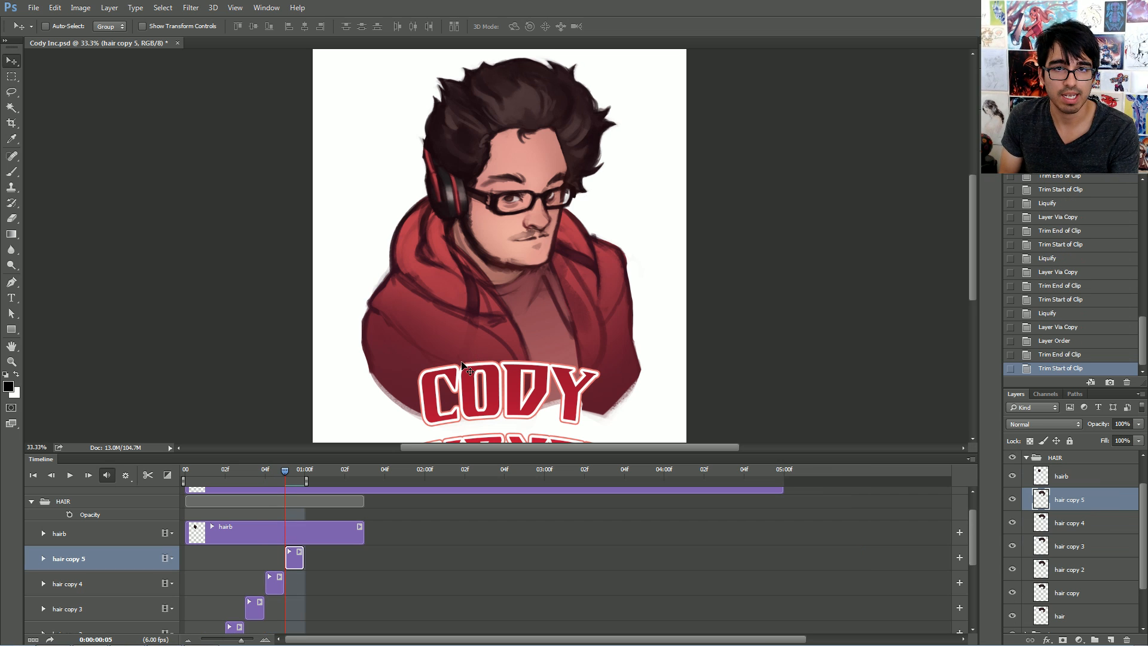
pyautogui.press('space')
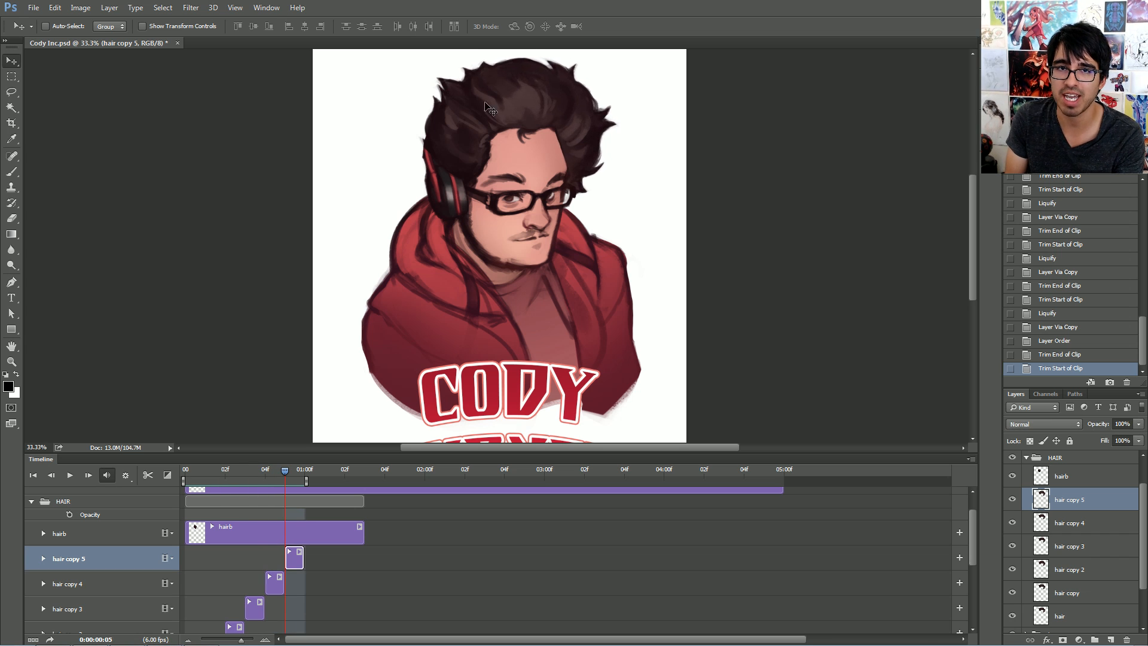
# Push the hair copy 5 strands slightly with Liquify brush sizes 500 and 600, and apply the filter
pyautogui.click(211, 8)
pyautogui.moveTo(190, 7)
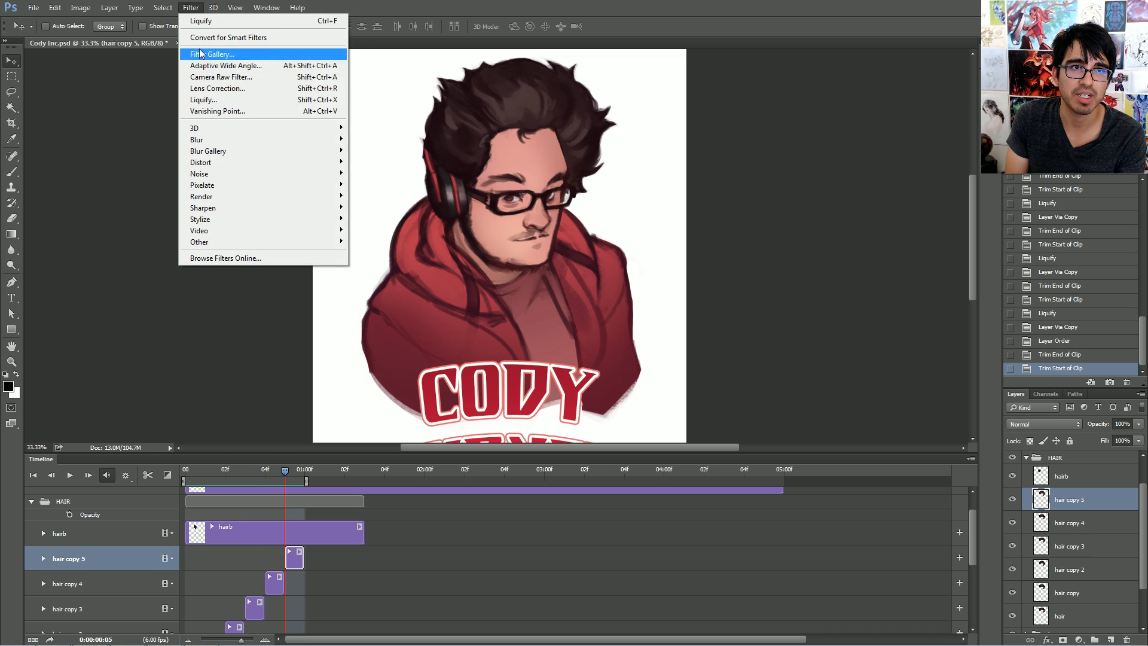
pyautogui.click(203, 104)
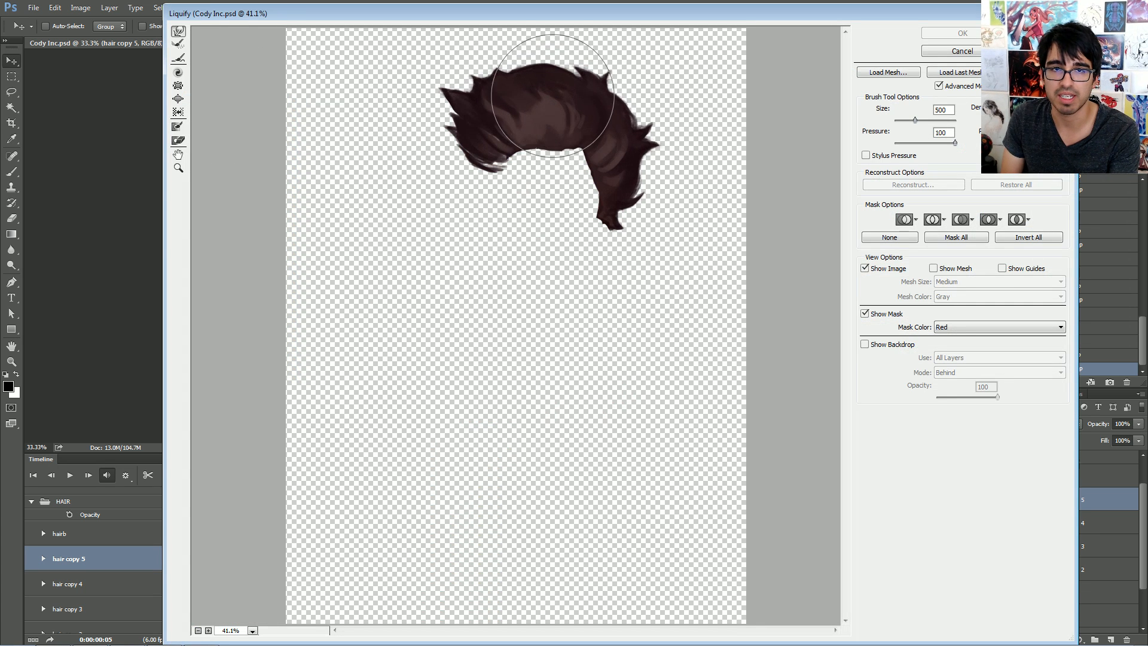
pyautogui.moveTo(561, 96); pyautogui.dragTo(587, 112)
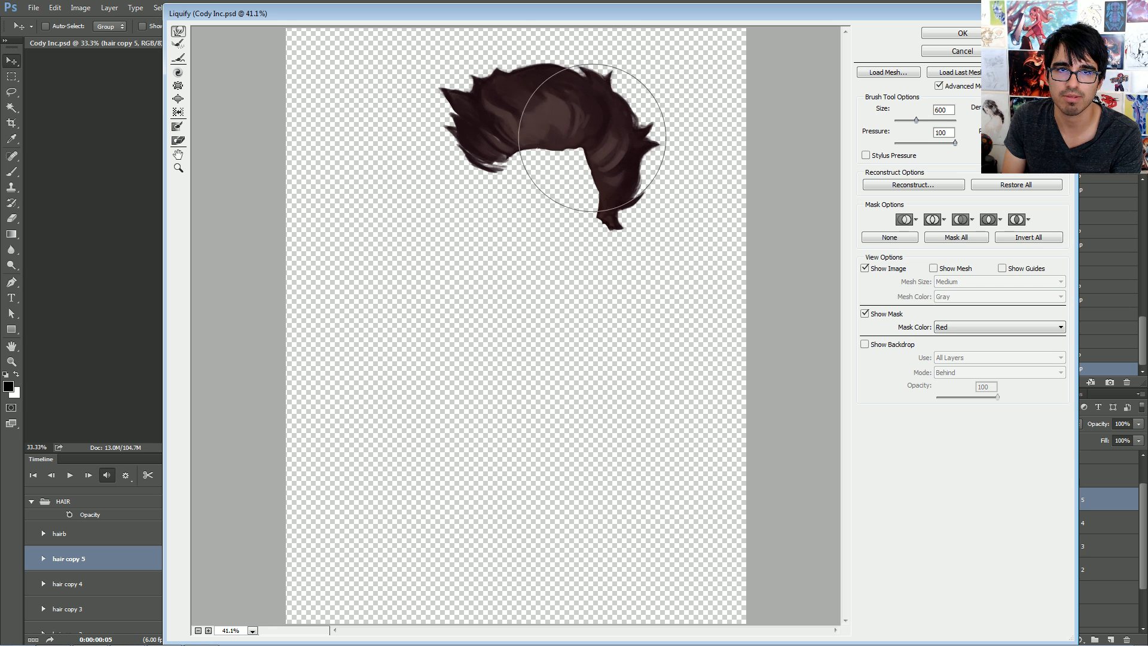
pyautogui.click(962, 33)
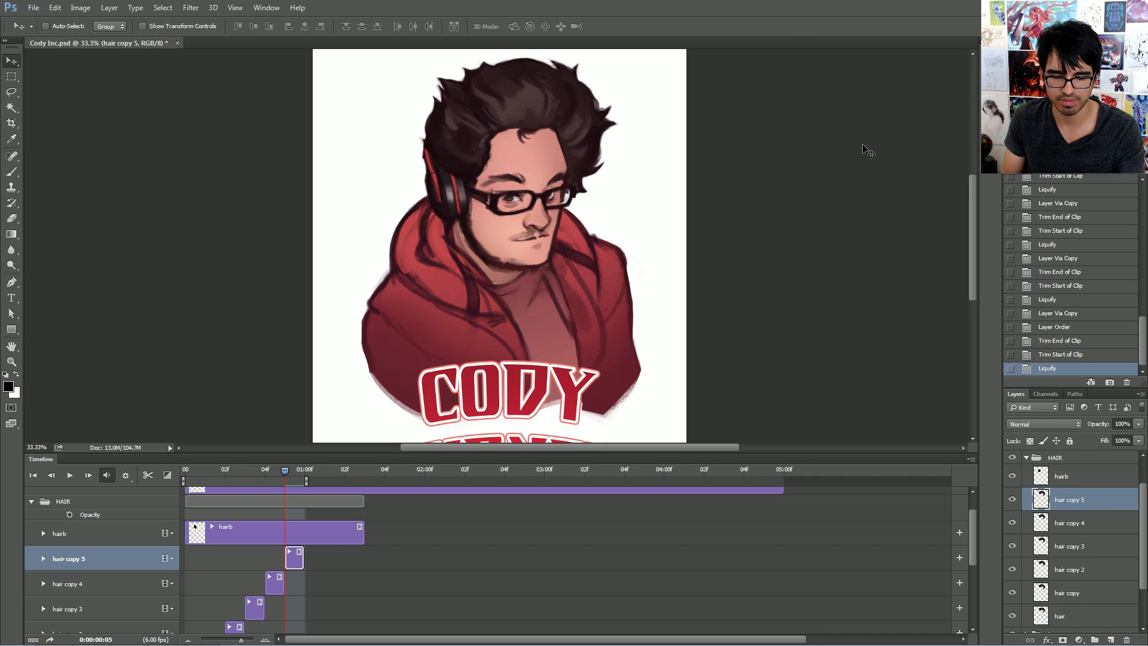
# Step repeatedly through frames 0 to 5 to examine the hair motion including the new last frame
pyautogui.press('Left')
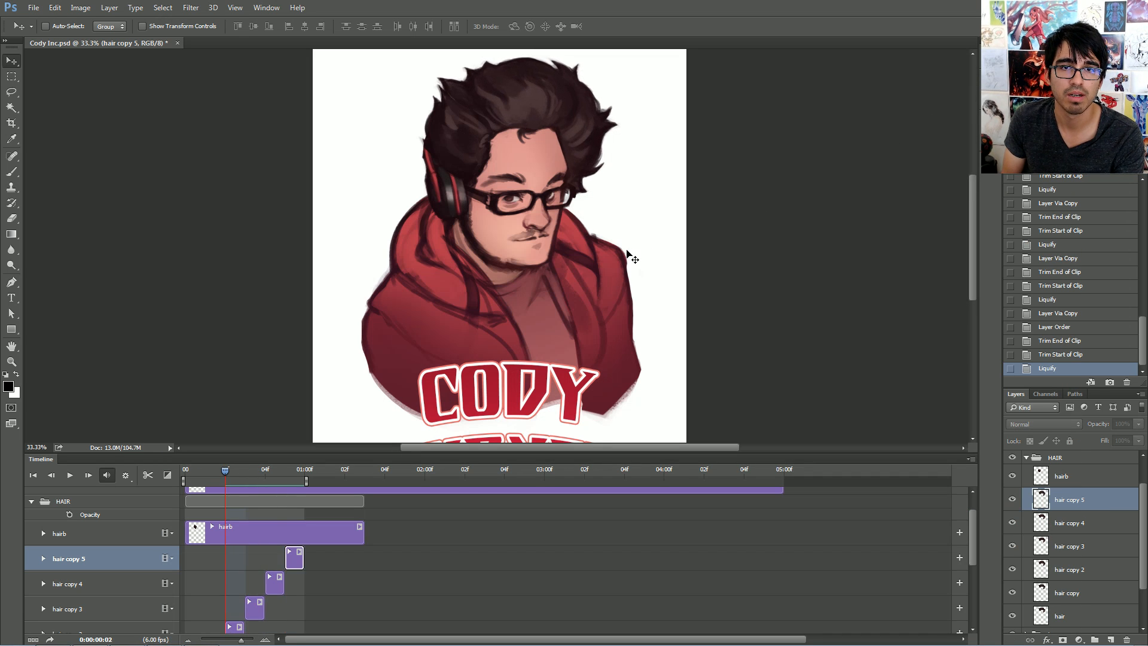
pyautogui.press('Right')
pyautogui.press('Left')
pyautogui.press('Left')
pyautogui.press('Left')
pyautogui.press('Right')
pyautogui.press('Right')
pyautogui.press('Right')
pyautogui.press('Left')
pyautogui.press('Left')
pyautogui.press('Left')
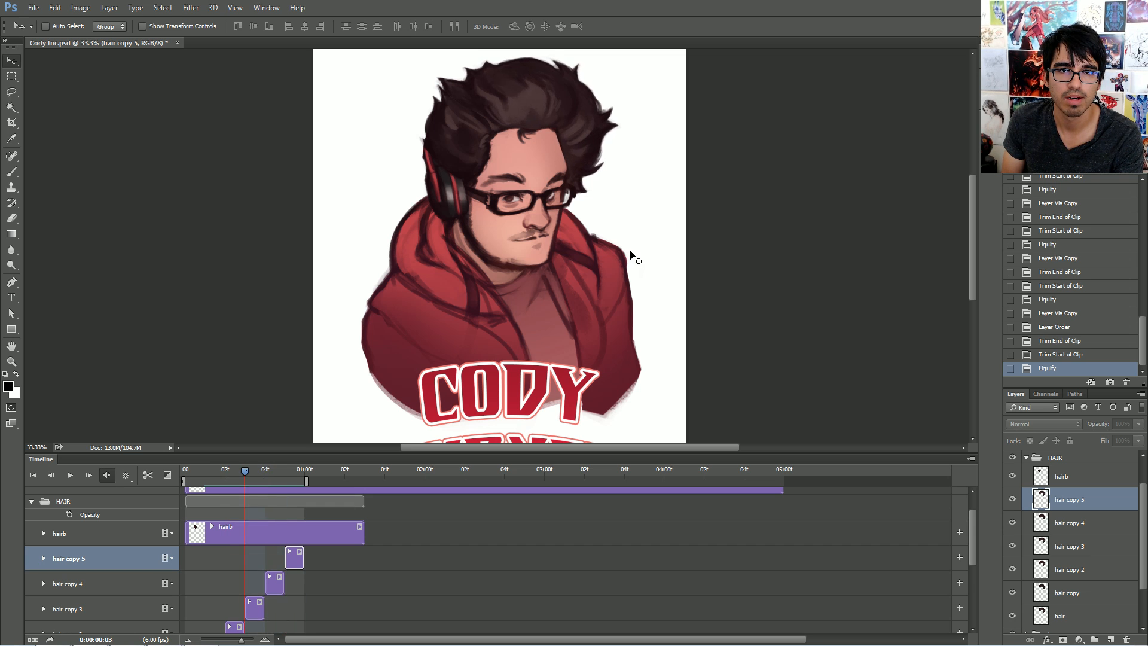
pyautogui.press('Right')
pyautogui.press('Right')
pyautogui.press('Right')
pyautogui.press('Right')
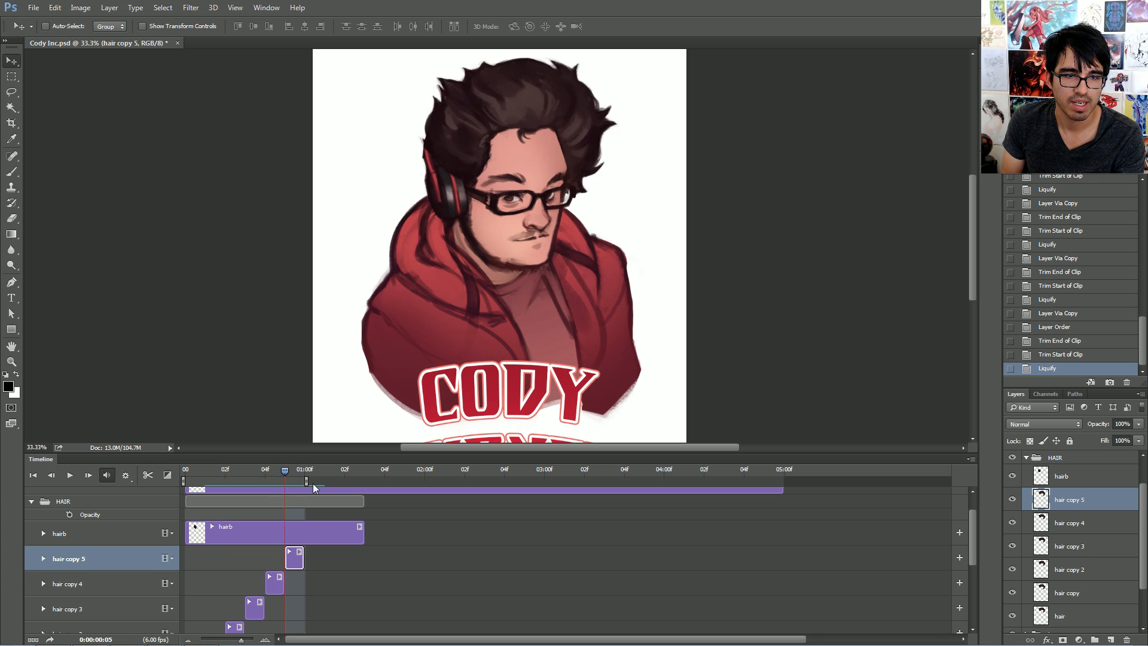
pyautogui.press('Left')
pyautogui.press('Left')
pyautogui.press('Left')
pyautogui.press('Left')
pyautogui.press('Left')
pyautogui.press('Left')
pyautogui.press('Right')
pyautogui.press('Right')
pyautogui.press('Right')
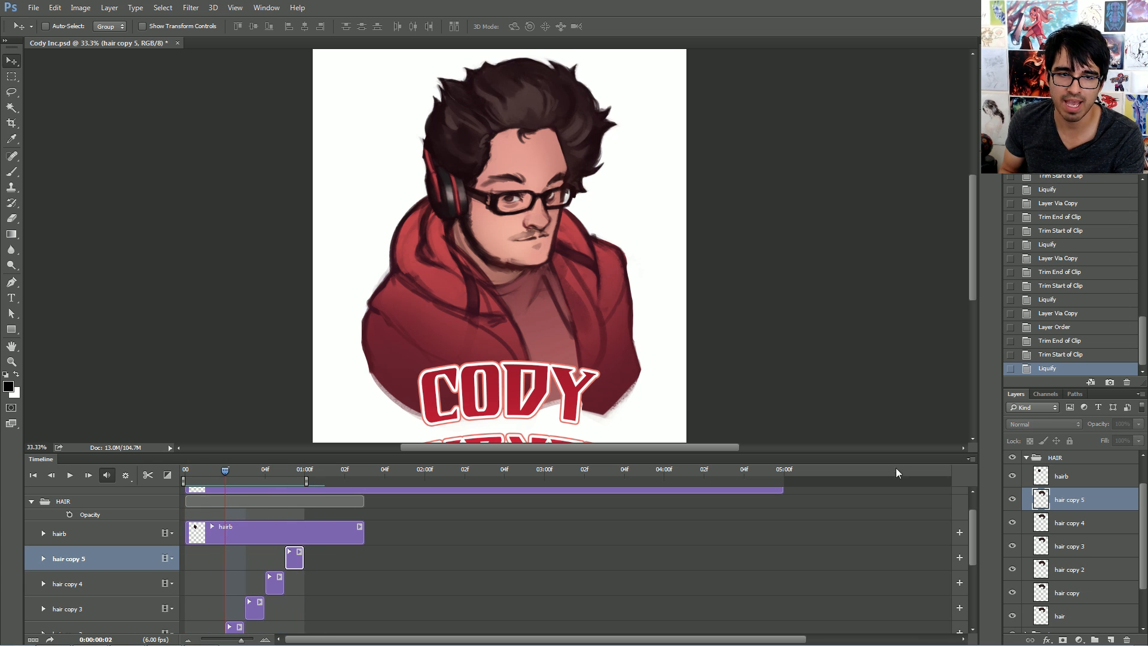
# Play the hair animation on the timeline to review it at full speed, and stop the playback
pyautogui.moveTo(971, 533); pyautogui.dragTo(975, 553)
pyautogui.scroll(3, 350, 510)
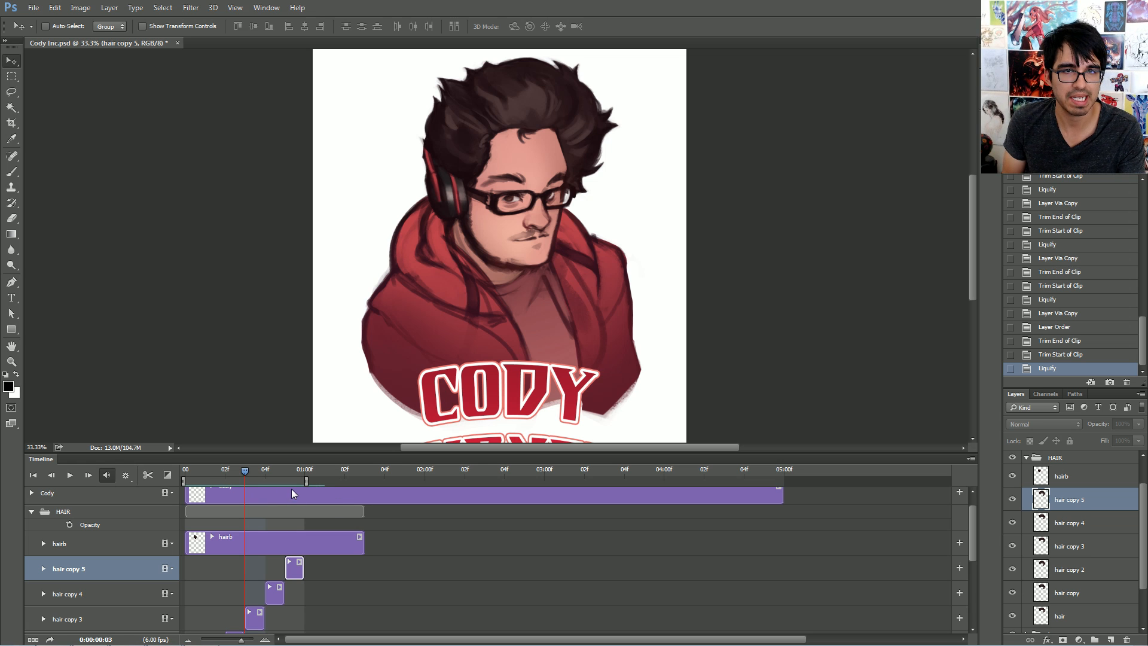
pyautogui.press('space')
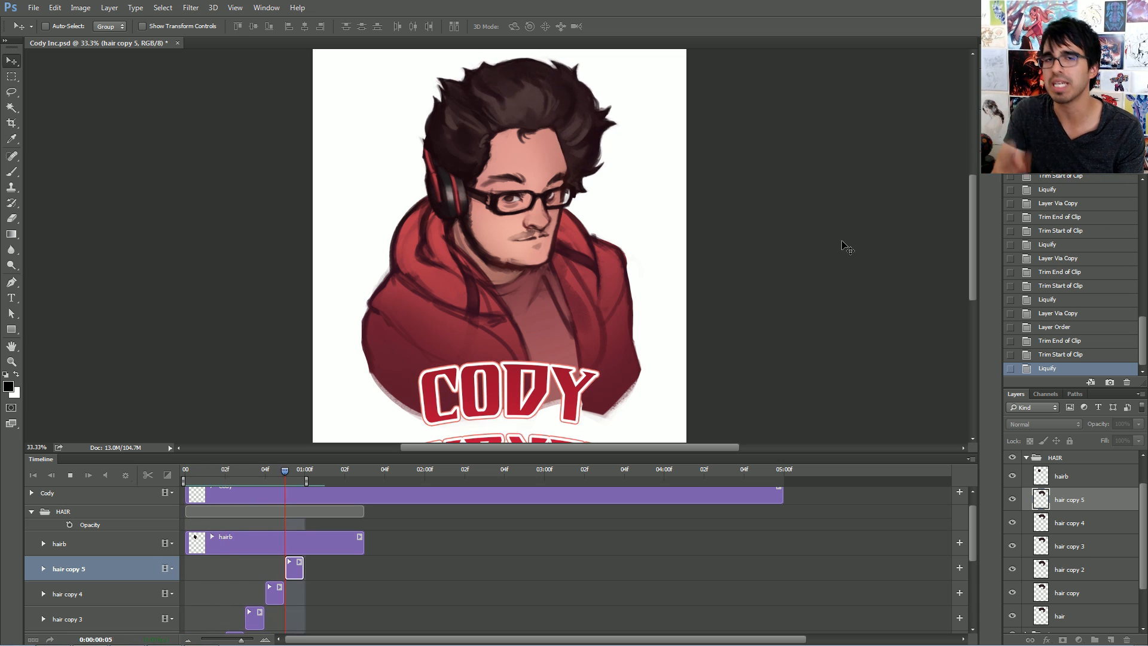
pyautogui.press('space')
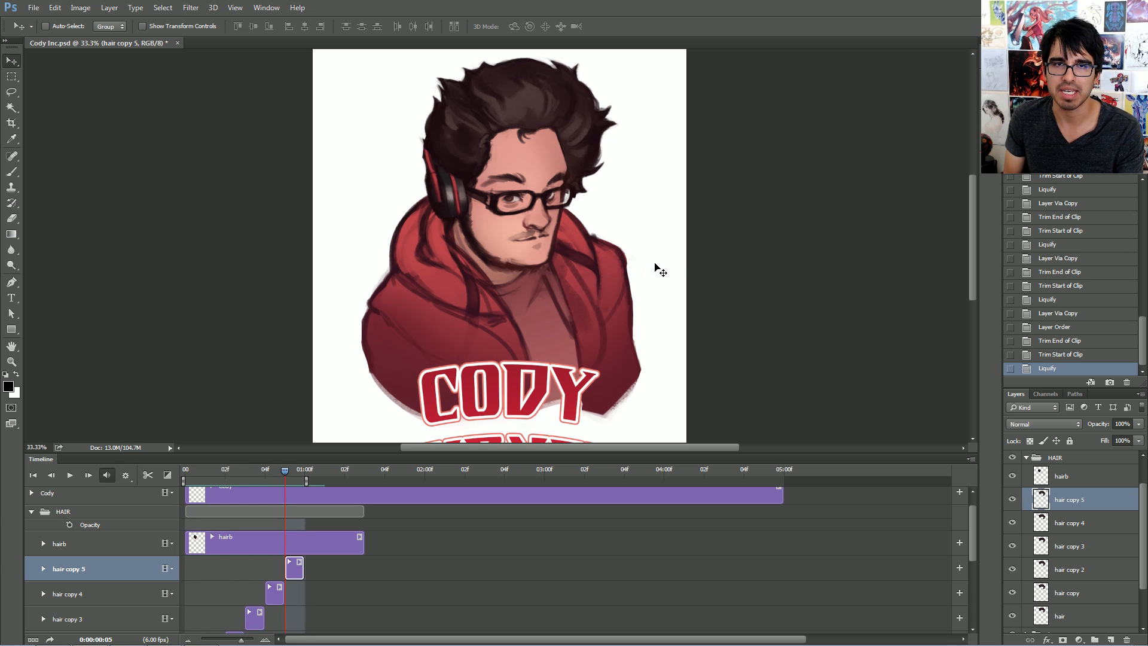
# Collapse the HAIR layer group, expand the layers group, and make the glare and Layer 23 layers visible
pyautogui.click(1052, 457)
pyautogui.click(1027, 458)
pyautogui.click(1027, 508)
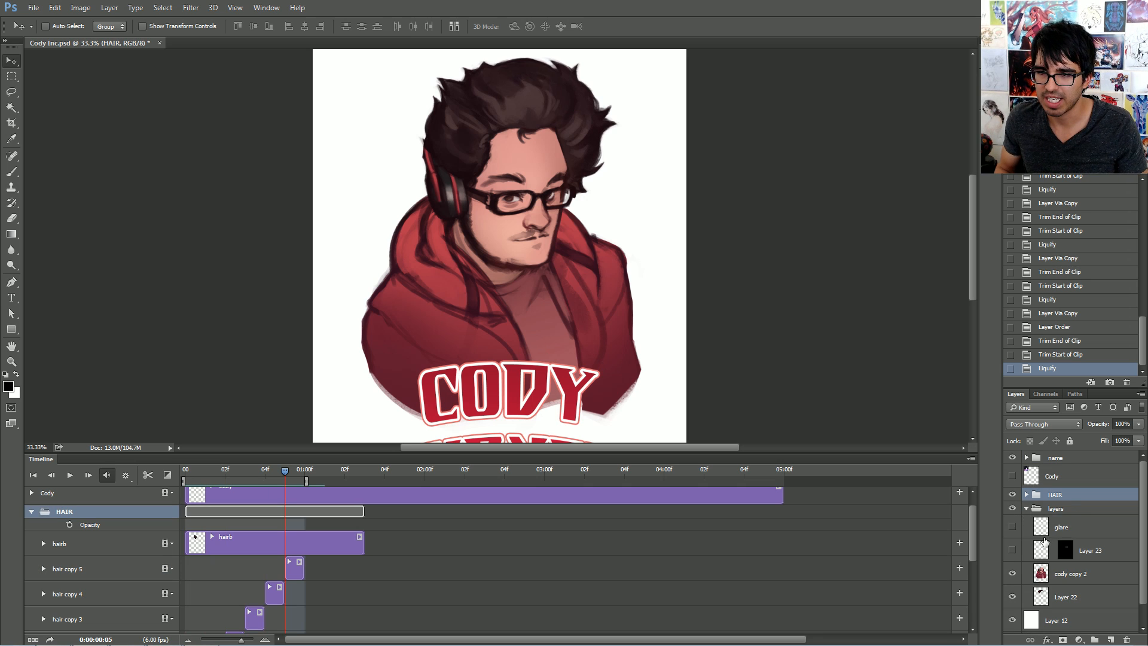
pyautogui.click(1062, 527)
pyautogui.click(1012, 527)
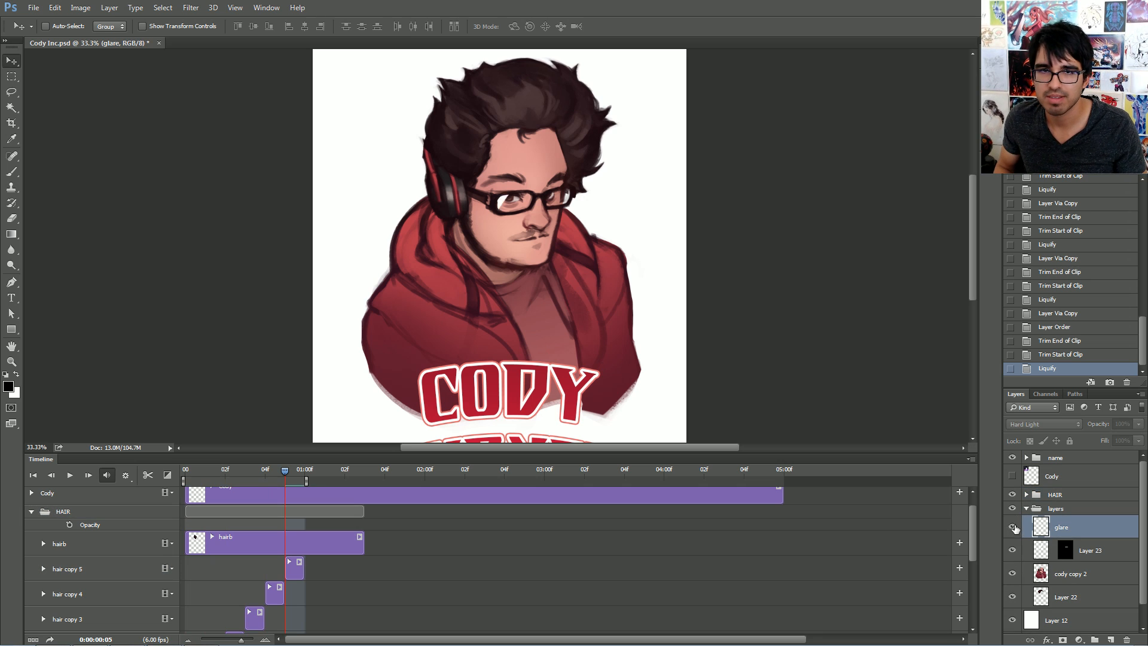
pyautogui.click(1052, 553)
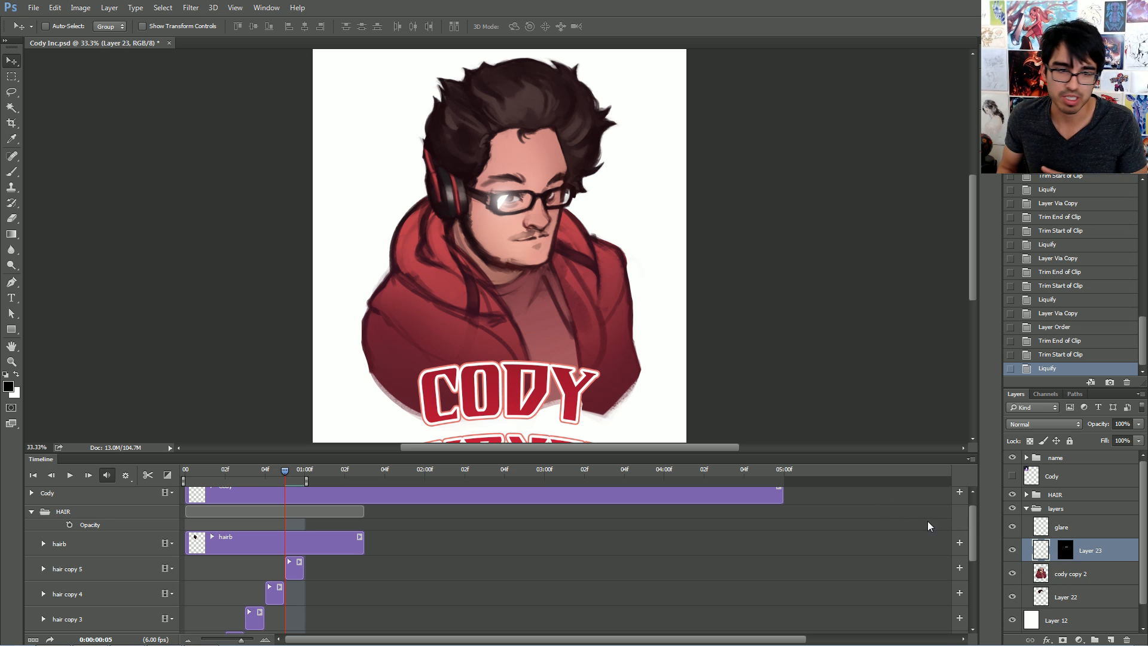
# Show the layers group's tracks on the timeline instead of HAIR's, select Layer 23, and return the playhead to frame 0
pyautogui.click(31, 511)
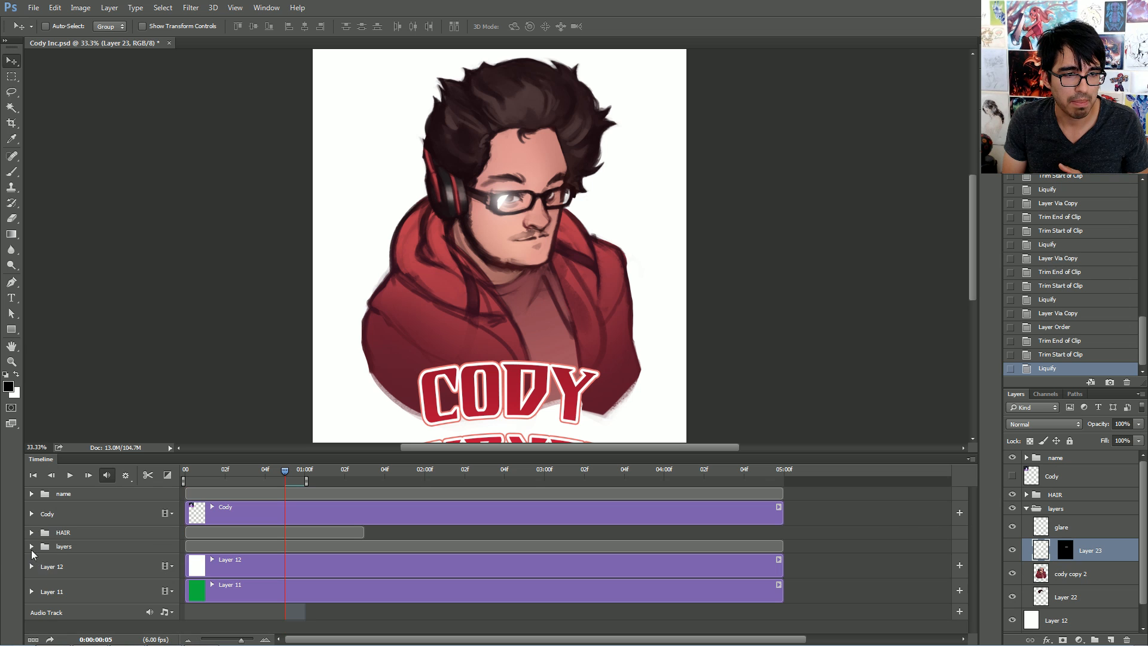
pyautogui.scroll(1, 70, 568)
pyautogui.click(87, 576)
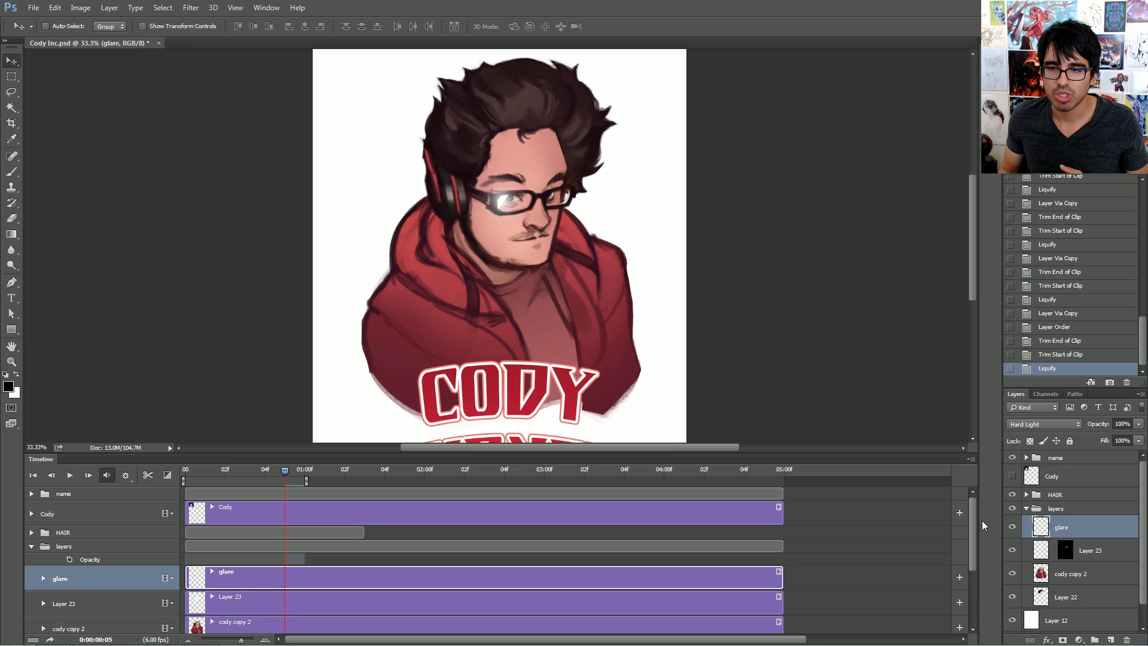
pyautogui.scroll(-2, 974, 525)
pyautogui.click(290, 578)
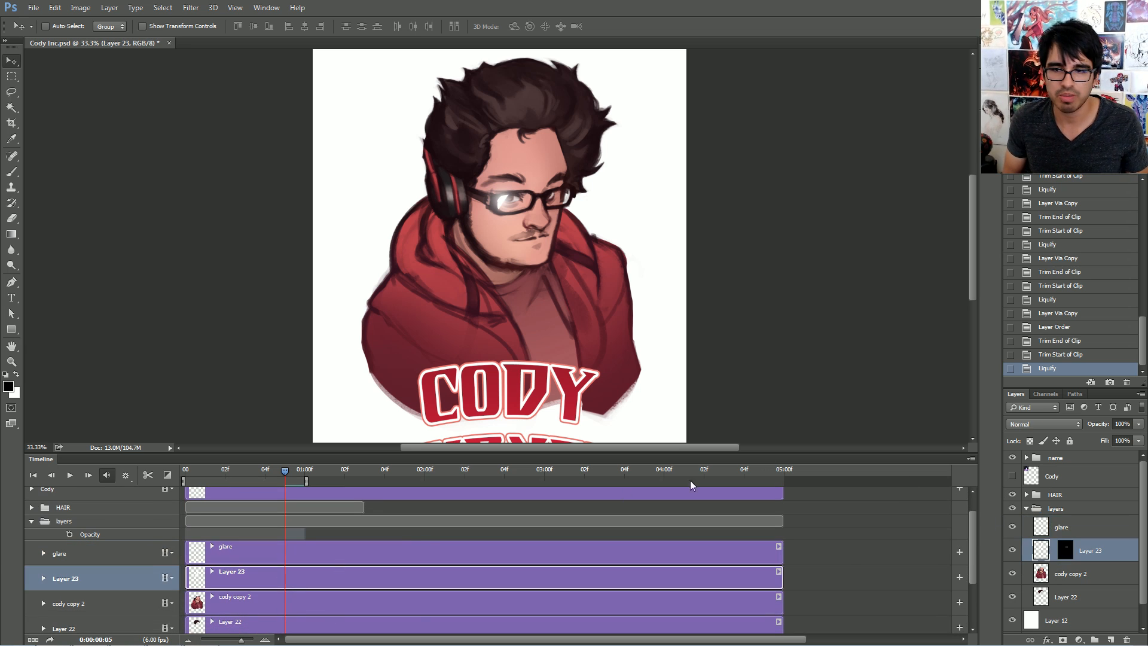
pyautogui.moveTo(283, 473); pyautogui.dragTo(187, 475)
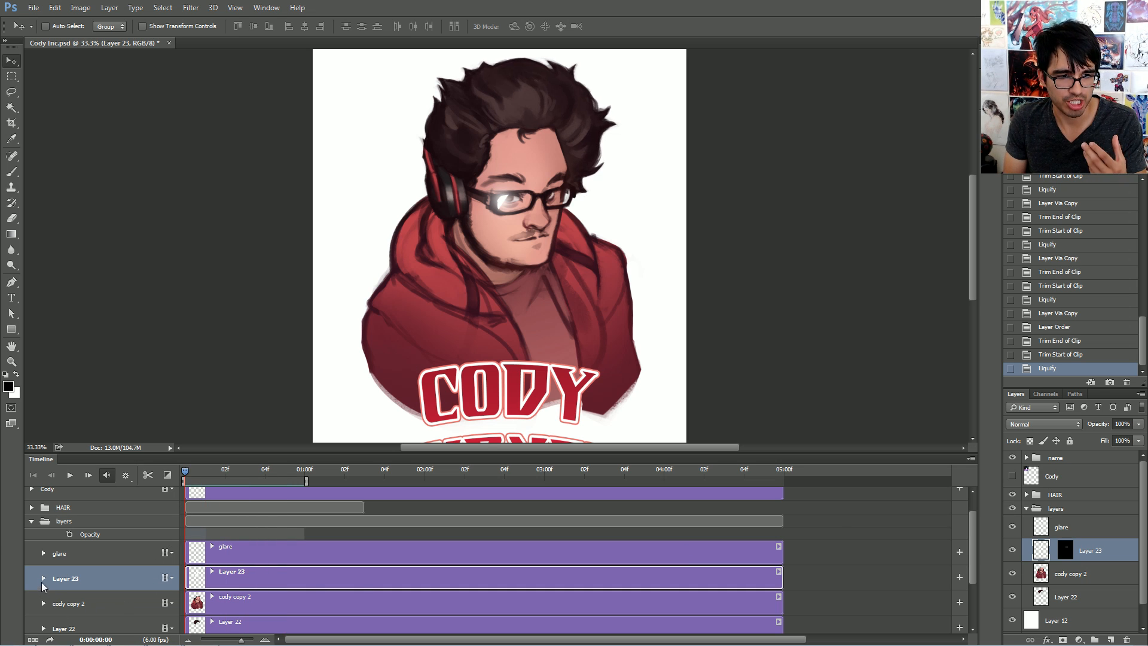
# Enable Position keyframing on Layer 23 at frame 0 and rename the layer SHINE
pyautogui.click(44, 578)
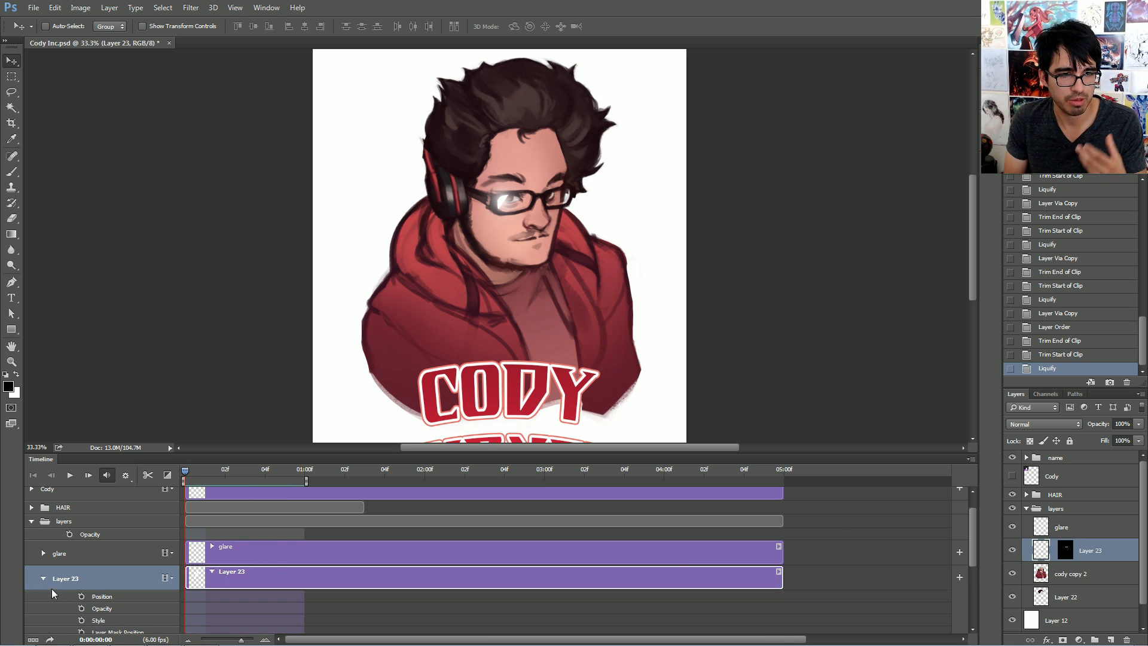
pyautogui.click(82, 597)
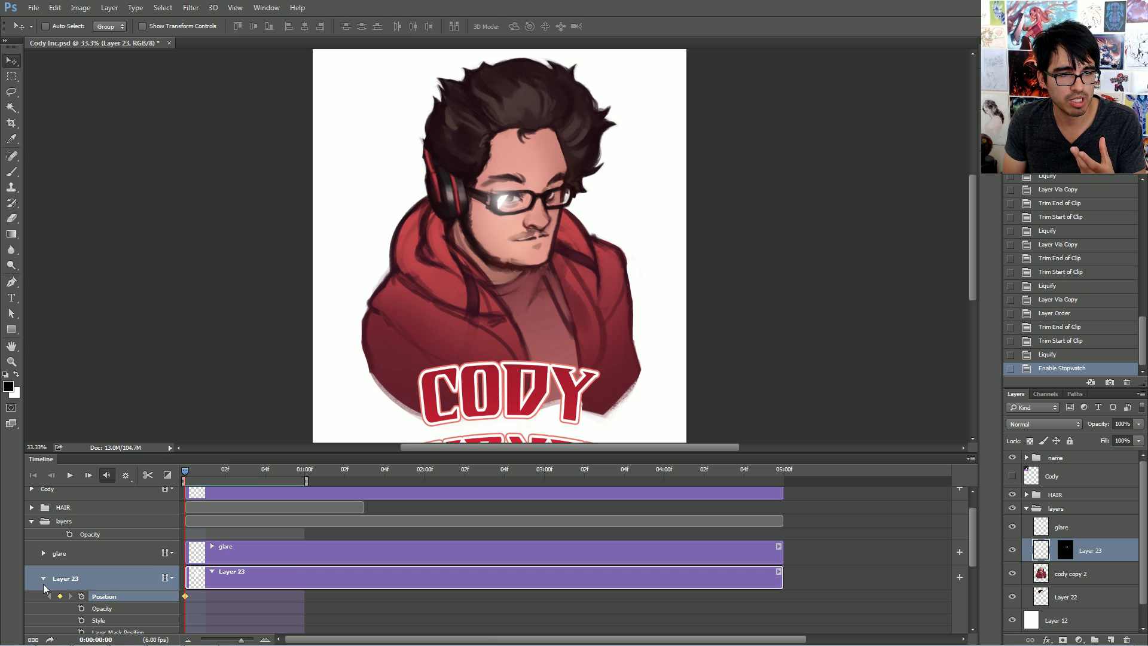
pyautogui.doubleClick(1090, 550)
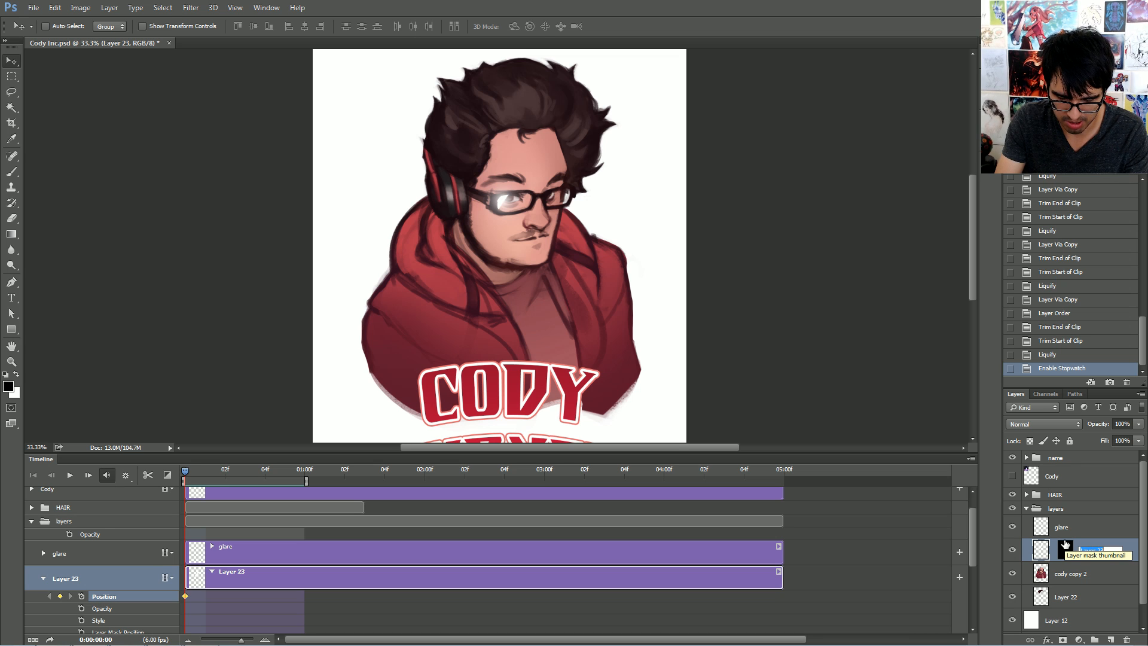
pyautogui.write('SHINE')
pyautogui.press('Return')
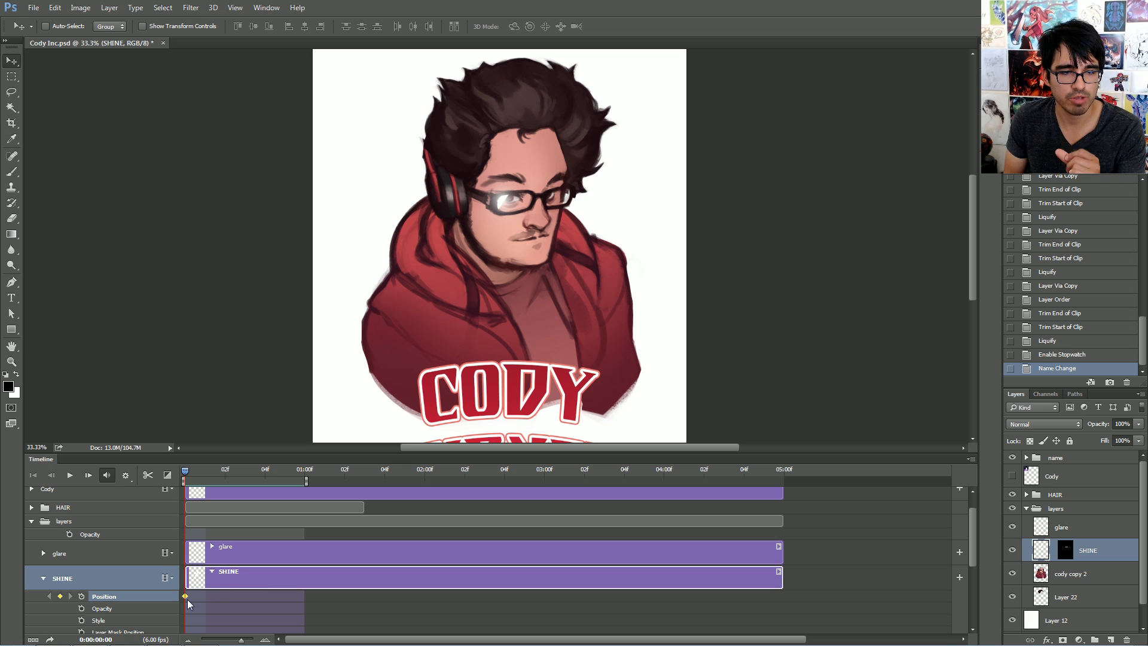
# Disable Position keyframing on the SHINE layer and enable it again with a keyframe at frame 0
pyautogui.click(43, 579)
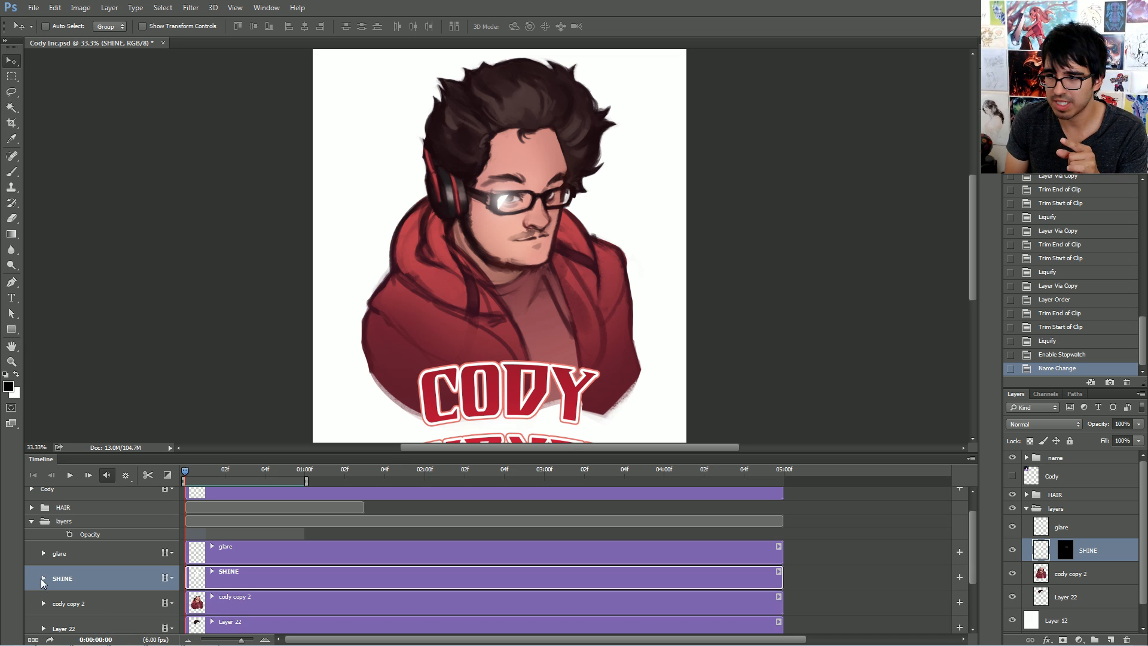
pyautogui.click(43, 578)
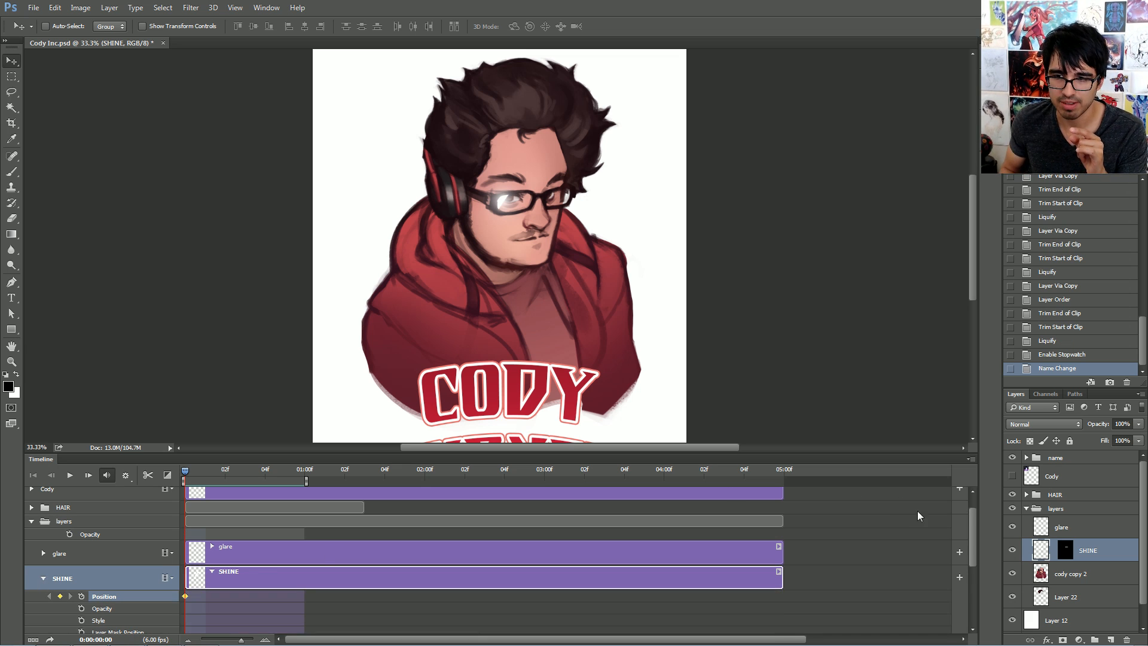
pyautogui.scroll(-2, 175, 604)
pyautogui.click(82, 568)
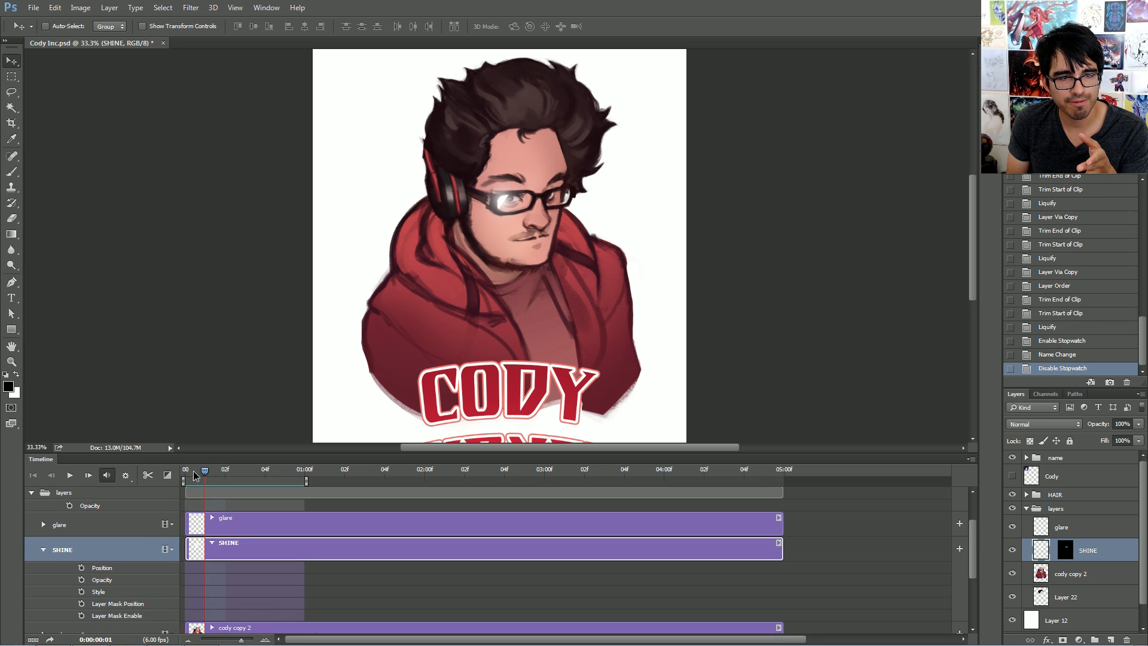
pyautogui.click(82, 568)
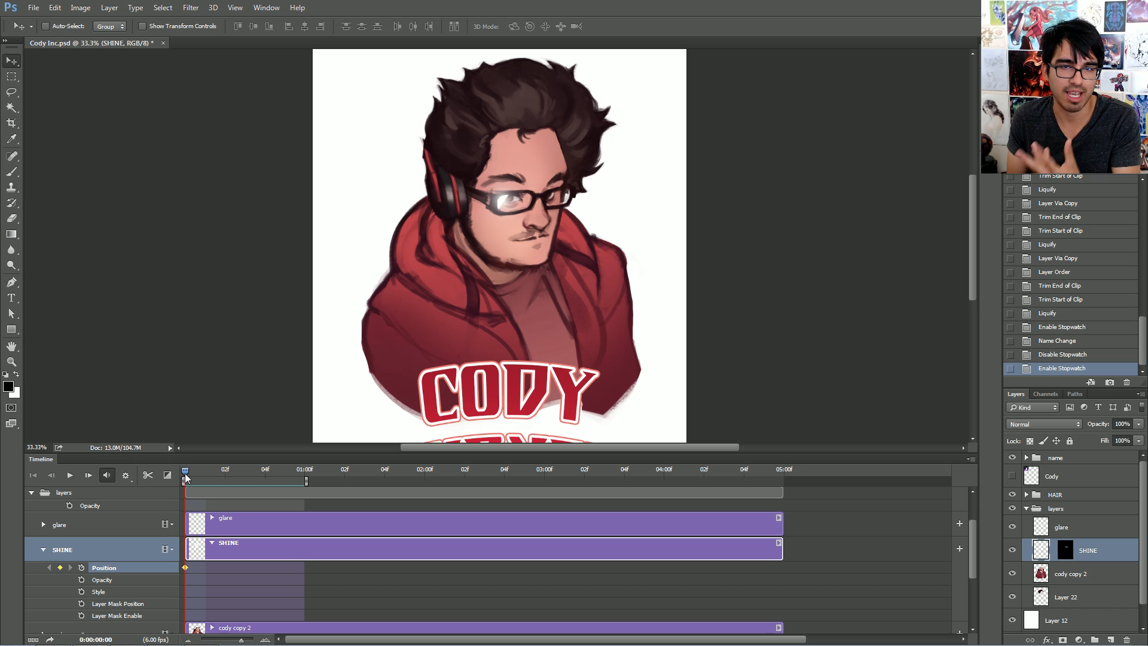
# Keyframe the shine moved rightward past the glasses at 01:00f, and shift its frame 0 position slightly left
pyautogui.moveTo(184, 472); pyautogui.dragTo(298, 475)
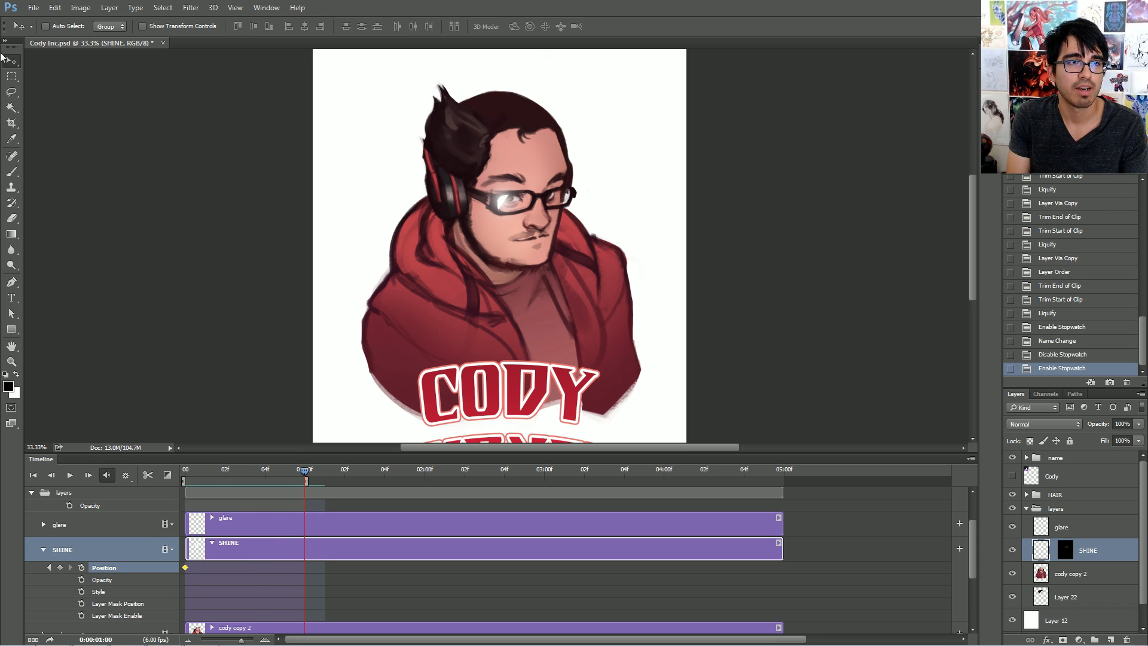
pyautogui.moveTo(496, 216); pyautogui.dragTo(611, 207)
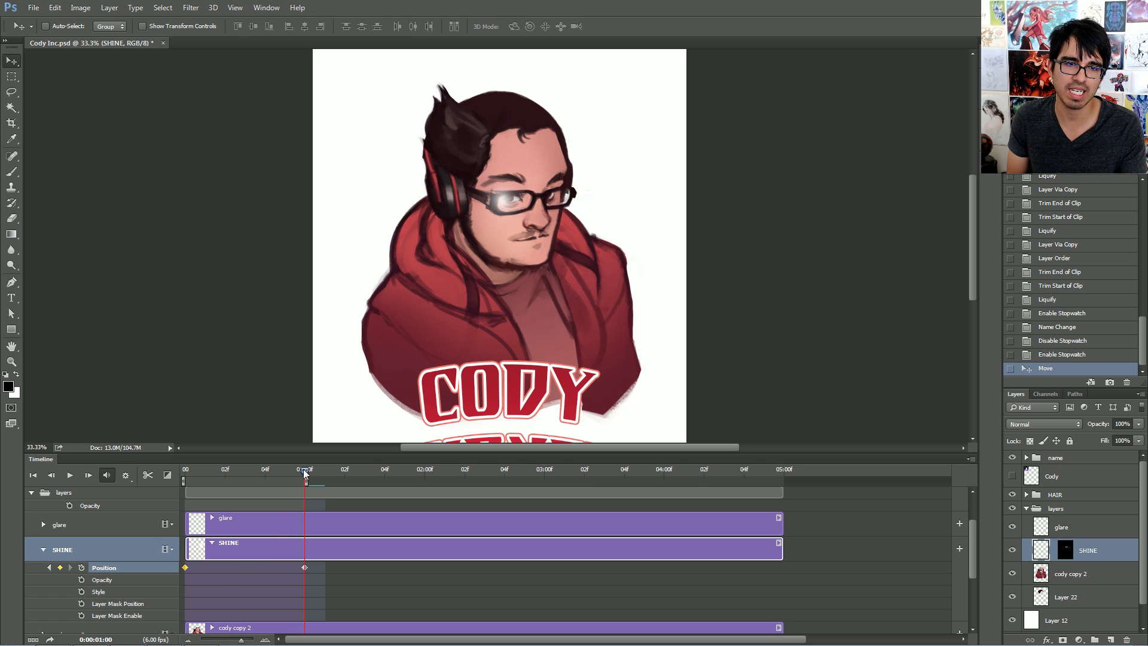
pyautogui.moveTo(301, 471); pyautogui.dragTo(183, 473)
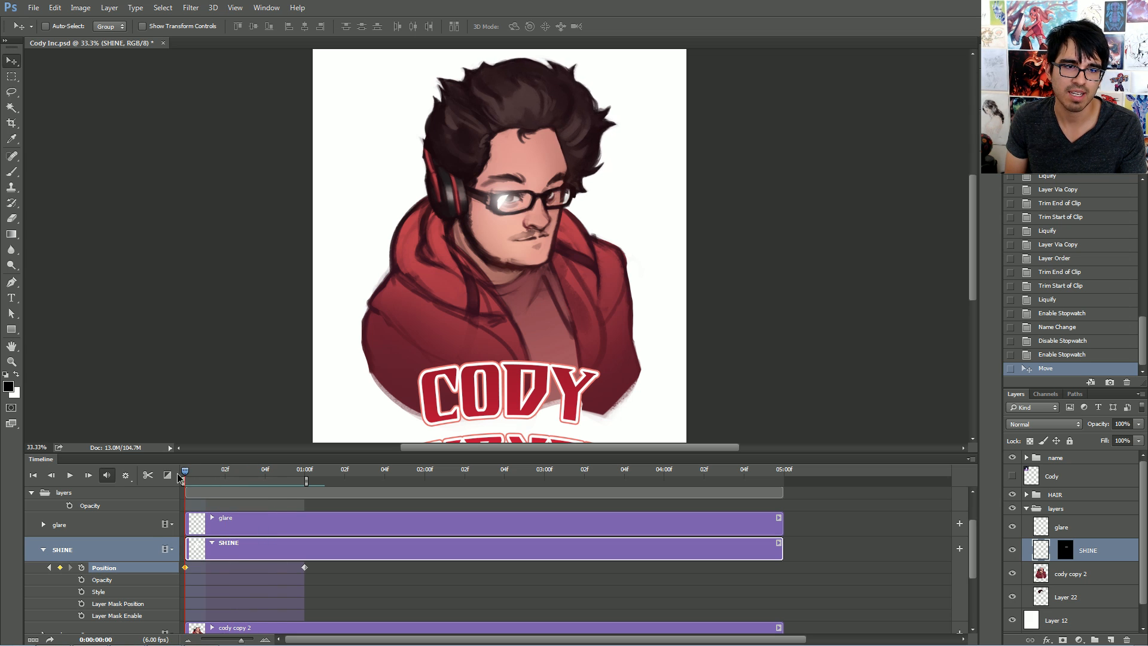
pyautogui.press('space')
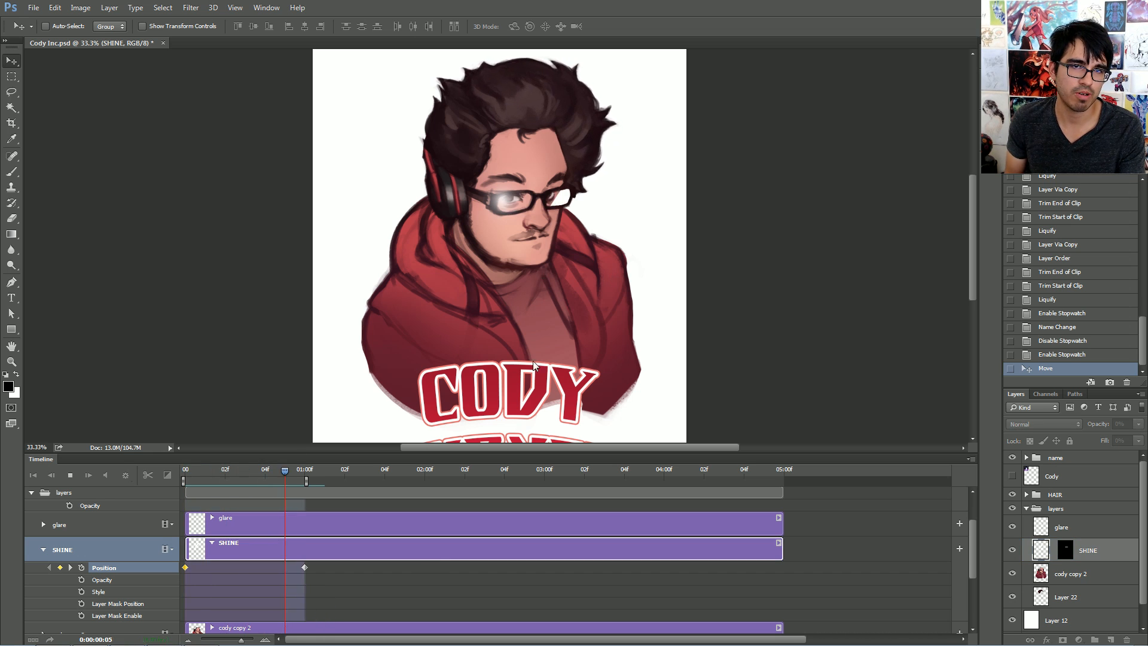
pyautogui.press('space')
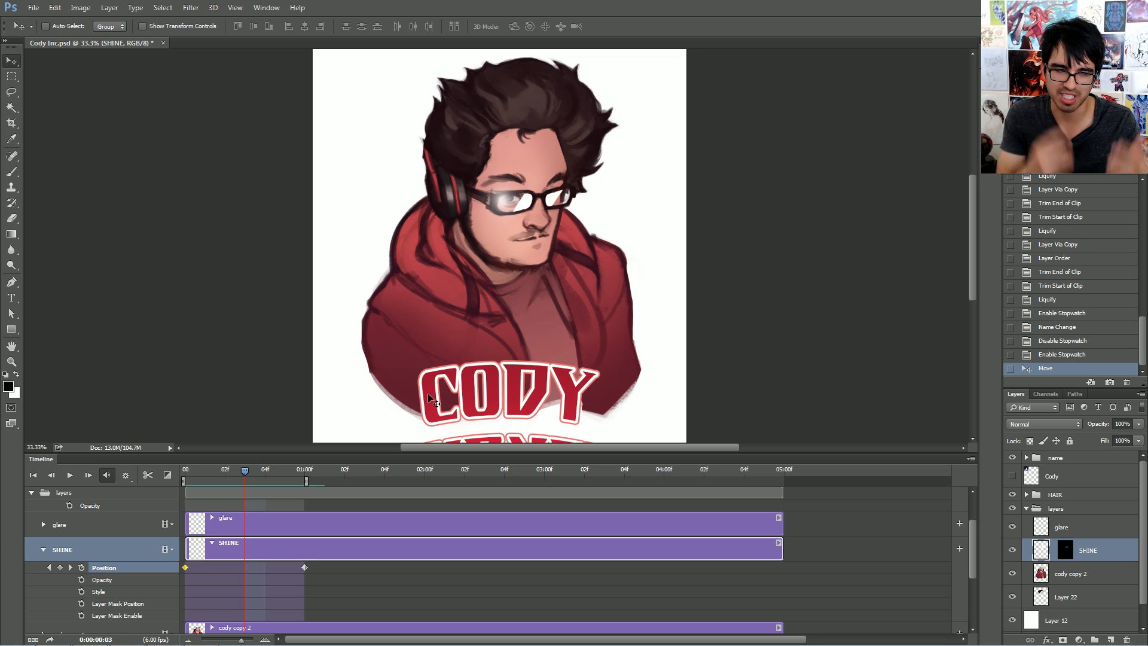
pyautogui.moveTo(244, 475); pyautogui.dragTo(185, 472)
pyautogui.moveTo(491, 220); pyautogui.dragTo(481, 218)
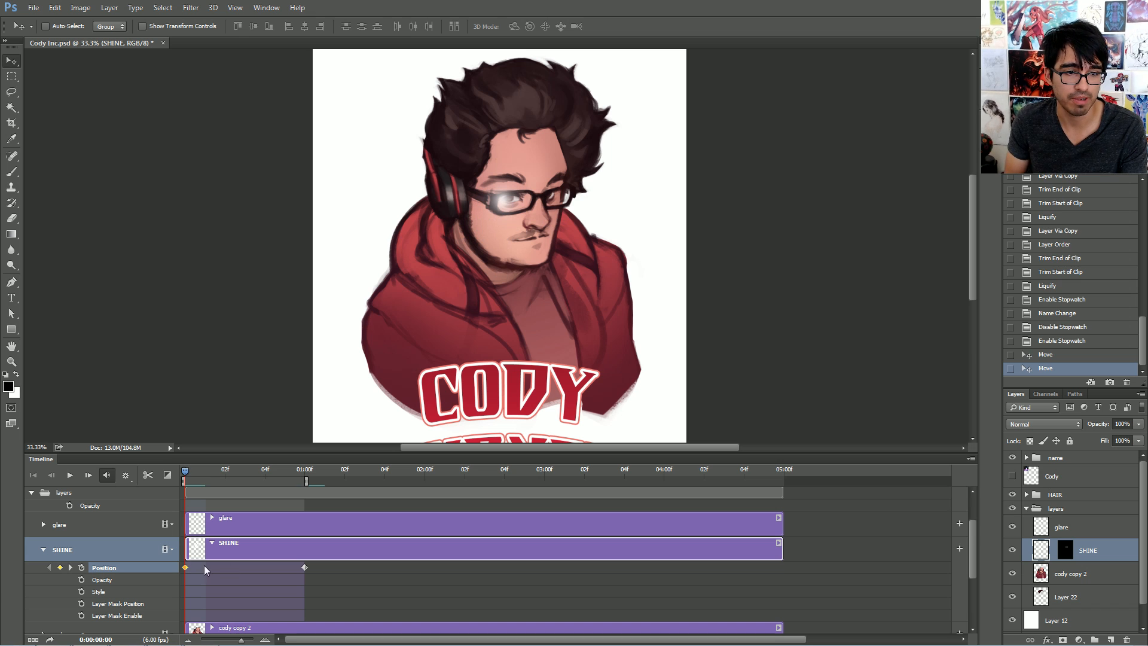
# Hide the glare layer and rename it bloom
pyautogui.click(1012, 527)
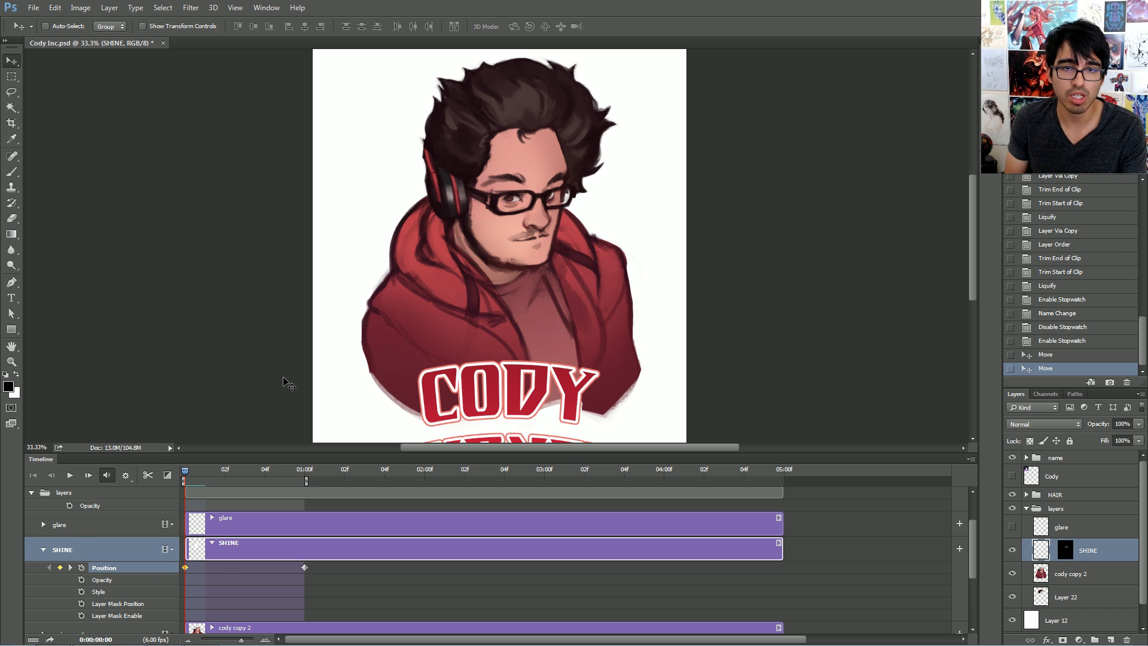
pyautogui.click(256, 534)
pyautogui.click(255, 548)
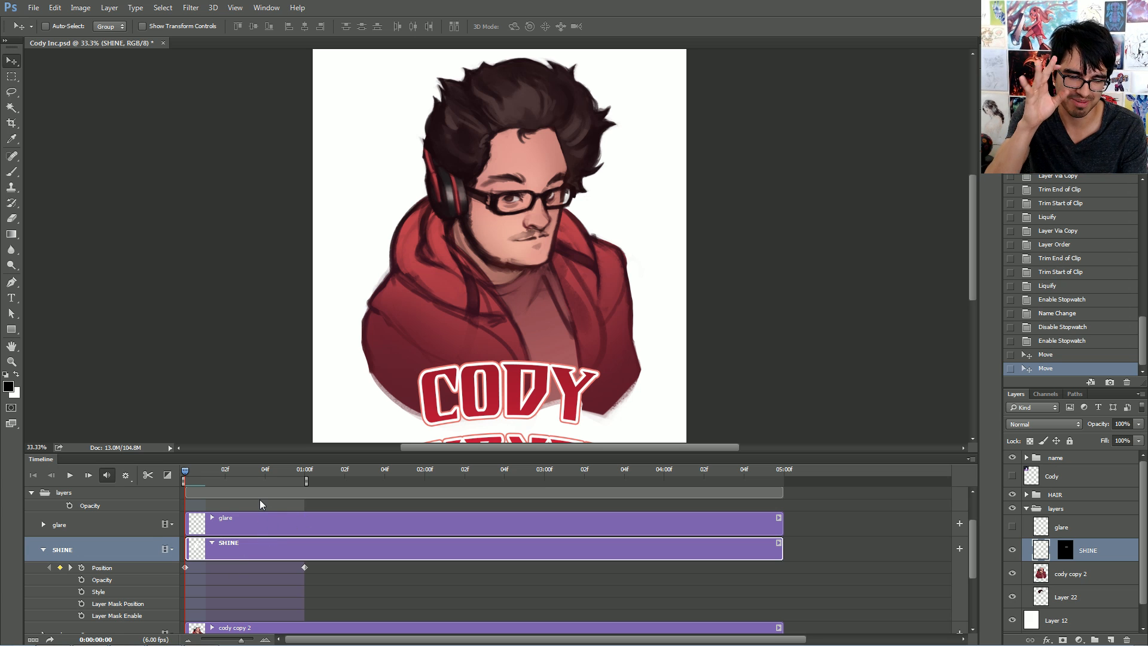
pyautogui.doubleClick(1063, 527)
pyautogui.write('bloom')
pyautogui.press('Return')
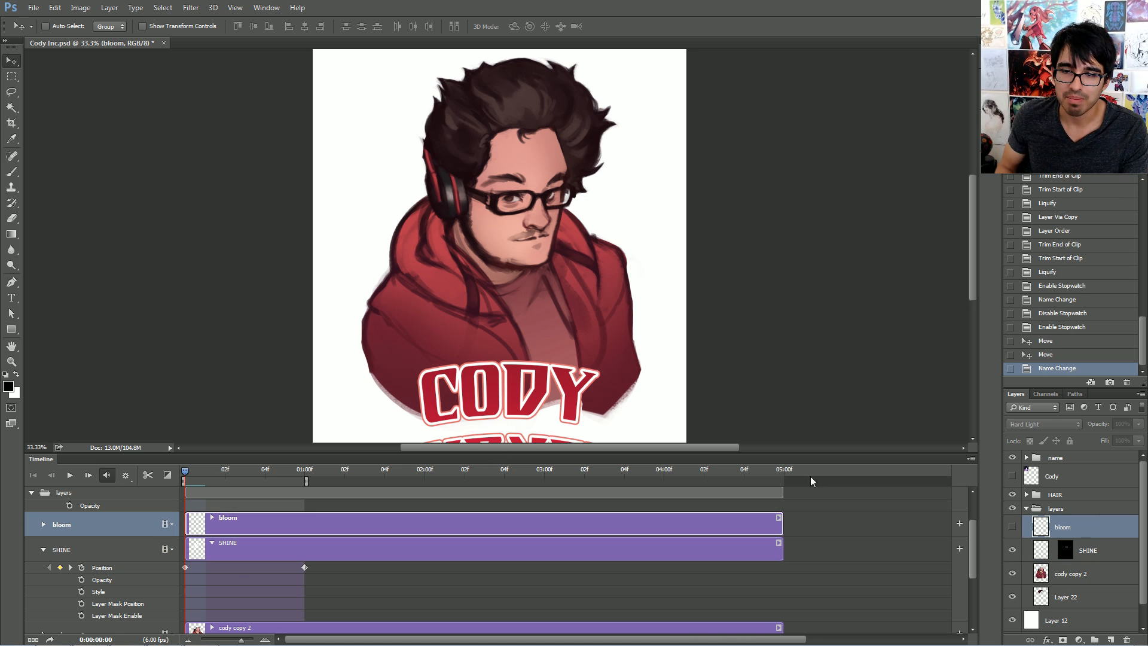
# Move SHINE's first Position keyframe to frame 3, placing the shine at the larger lens's left edge, and nudge its 01:00f position left
pyautogui.click(1014, 556)
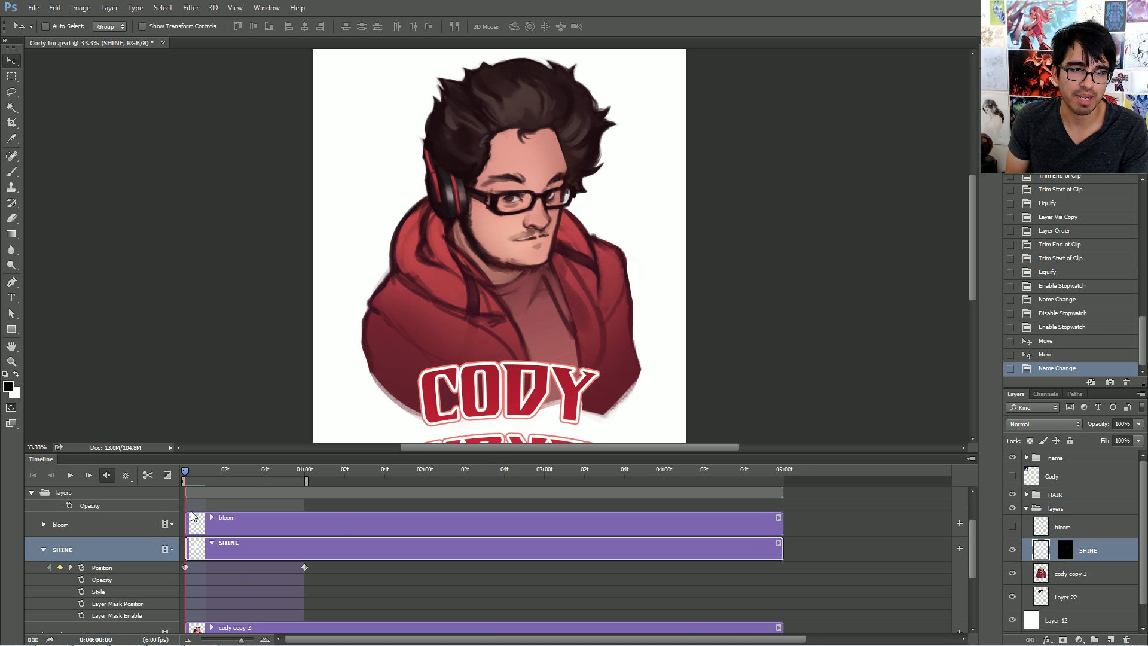
pyautogui.moveTo(185, 567); pyautogui.dragTo(245, 566)
pyautogui.moveTo(184, 474); pyautogui.dragTo(226, 480)
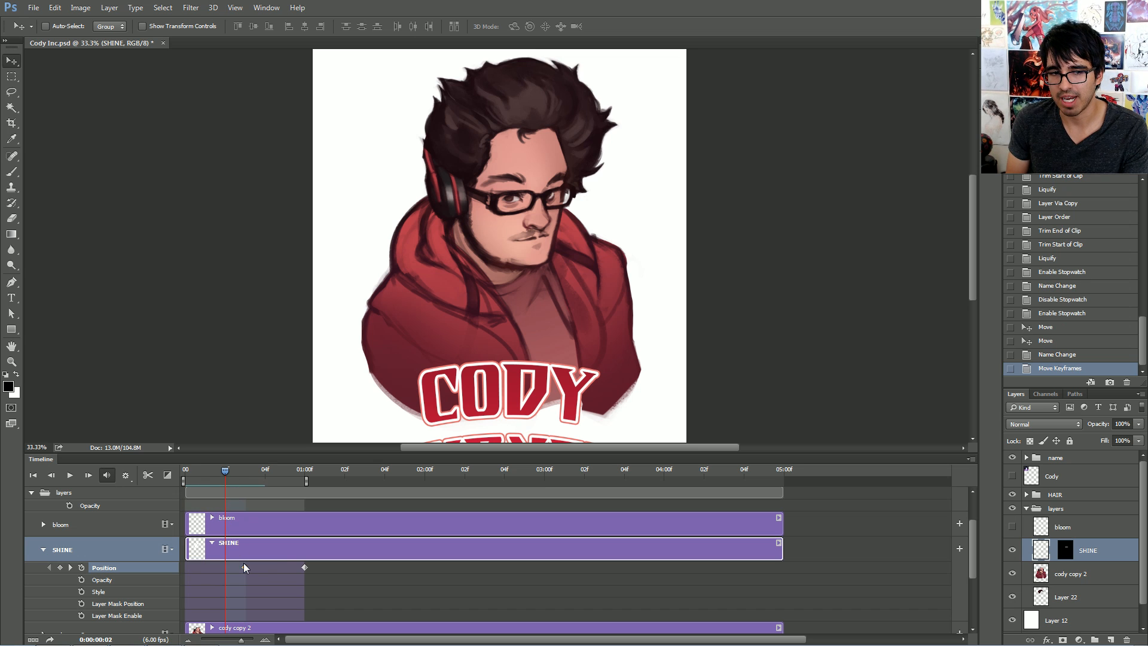
pyautogui.click(245, 471)
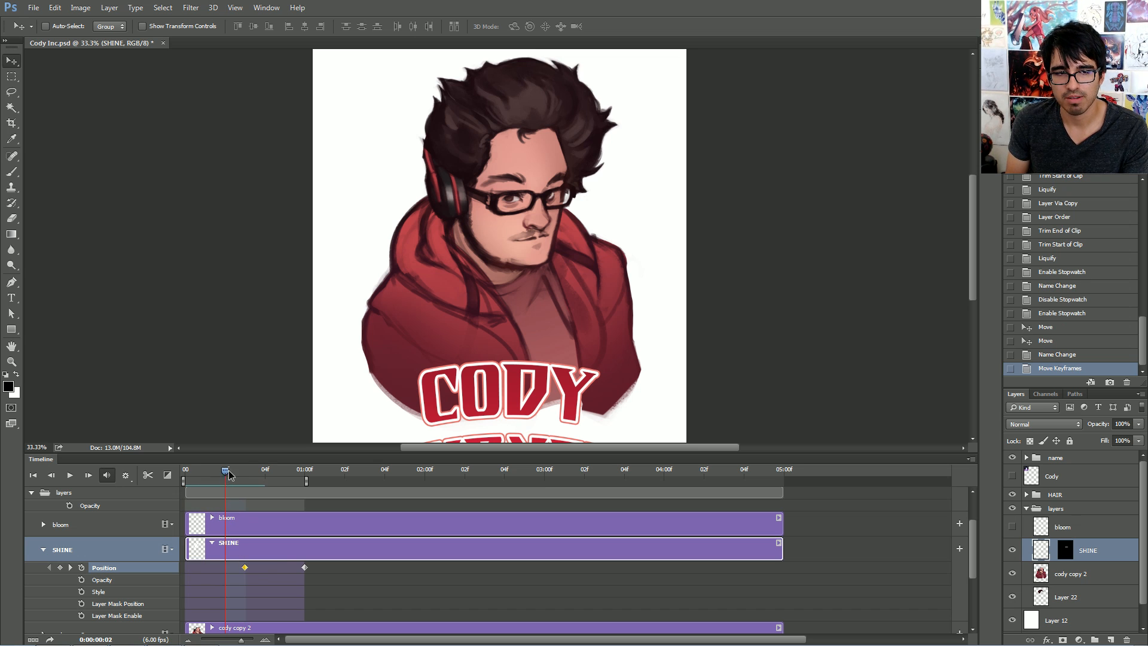
pyautogui.moveTo(480, 218)
pyautogui.mouseDown()
pyautogui.moveTo(505, 219)
pyautogui.moveTo(497, 210)
pyautogui.mouseUp()
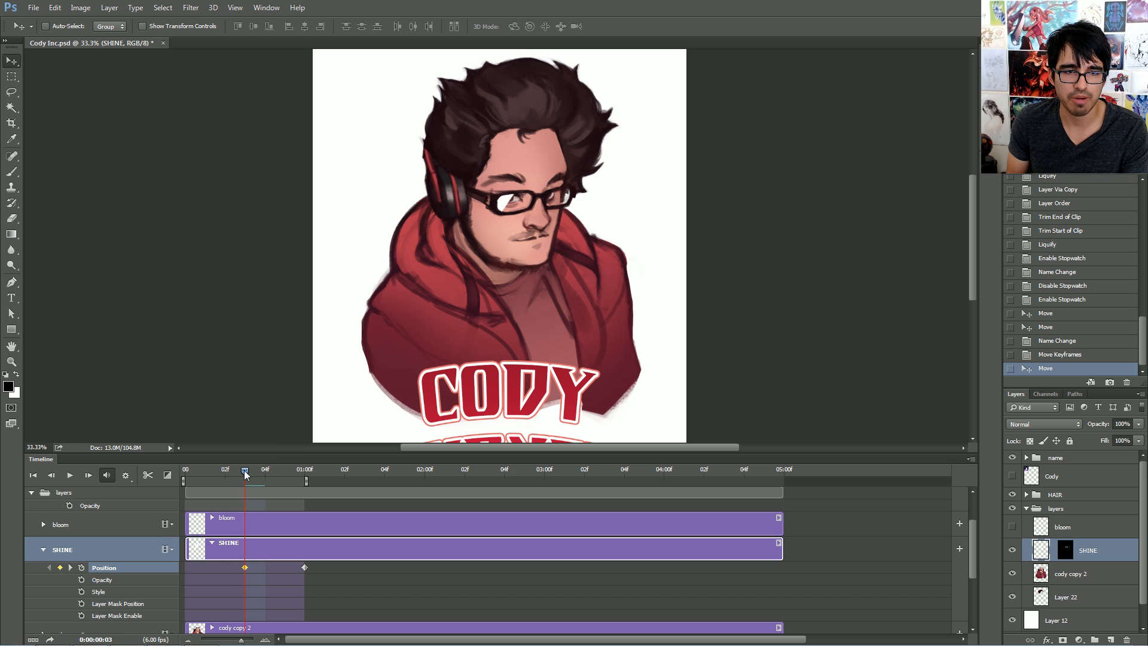
pyautogui.moveTo(249, 474); pyautogui.dragTo(305, 473)
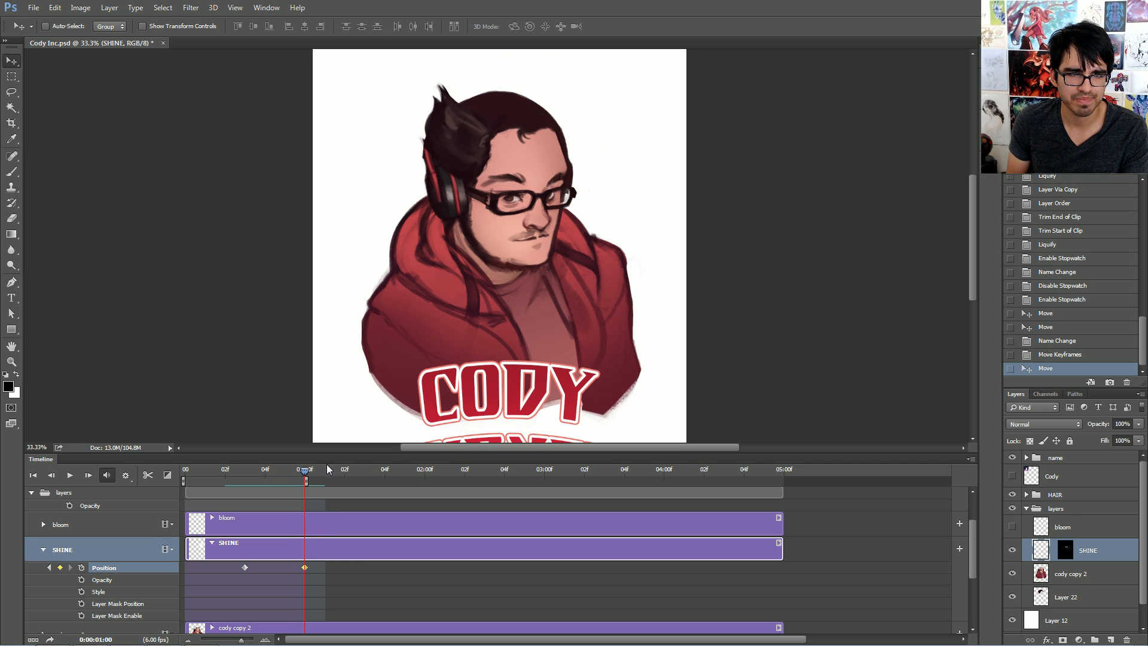
pyautogui.moveTo(575, 209); pyautogui.dragTo(565, 207)
# Trim the start of the SHINE clip to frame 3 and play the animation
pyautogui.moveTo(304, 473); pyautogui.dragTo(238, 493)
pyautogui.moveTo(187, 548); pyautogui.dragTo(245, 553)
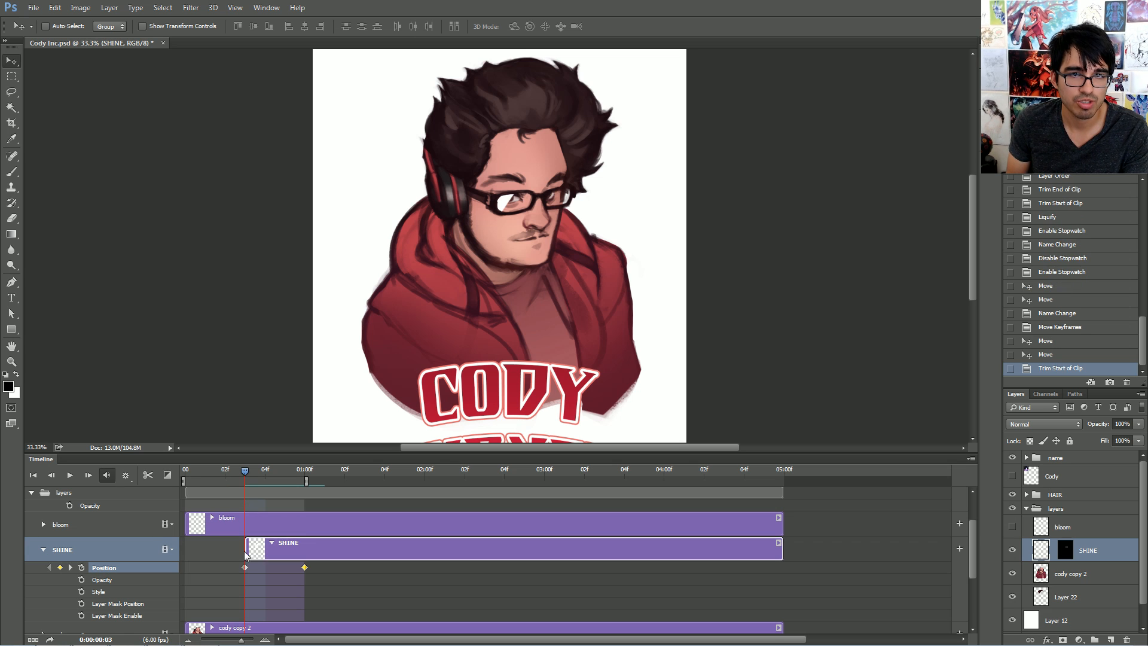
pyautogui.moveTo(246, 472); pyautogui.dragTo(277, 486)
pyautogui.press('space')
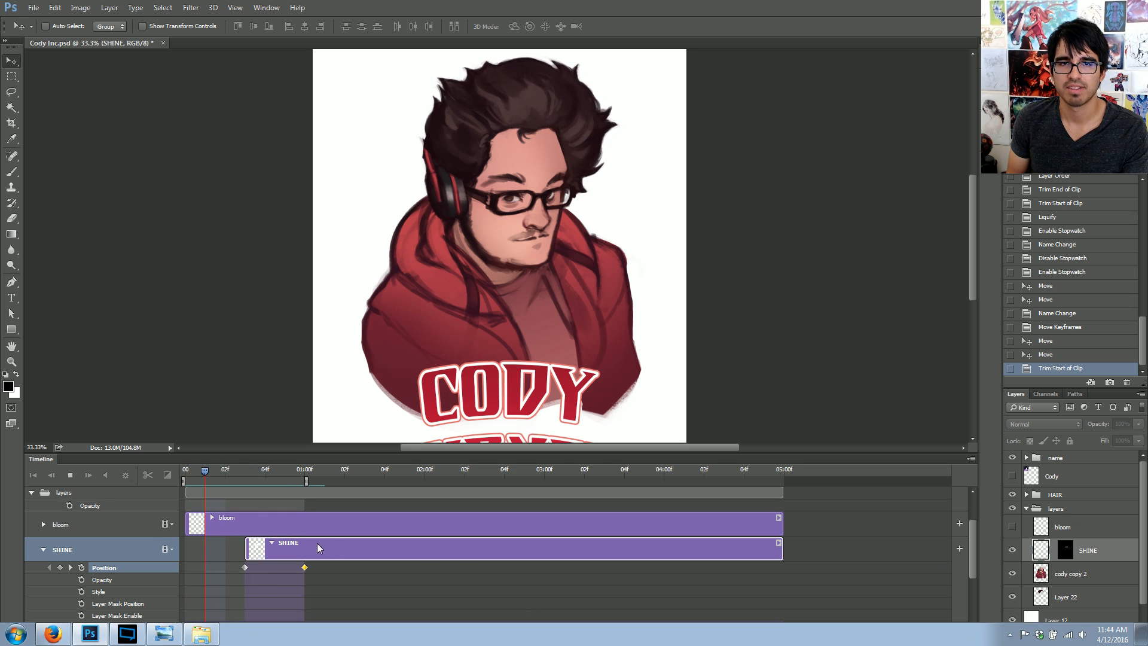
# Try starting SHINE's first Position keyframe and clip at frame 4, undo both changes, and replay the animation
pyautogui.moveTo(246, 565); pyautogui.dragTo(265, 567)
pyautogui.press('space')
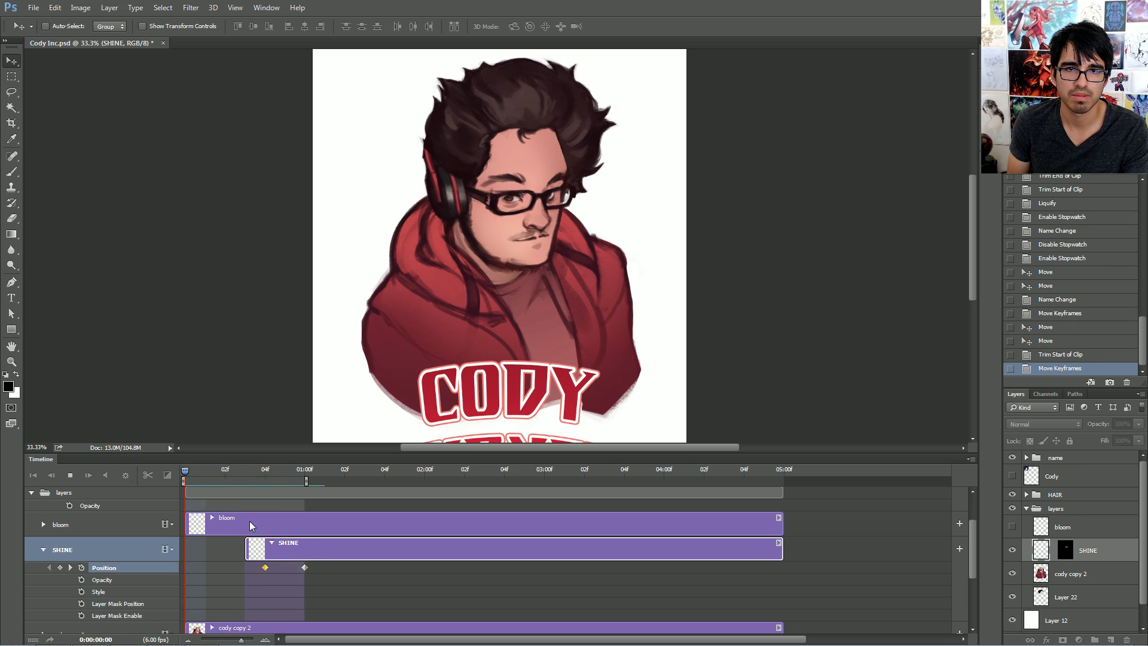
pyautogui.press('space')
pyautogui.moveTo(246, 549); pyautogui.dragTo(266, 549)
pyautogui.press('space')
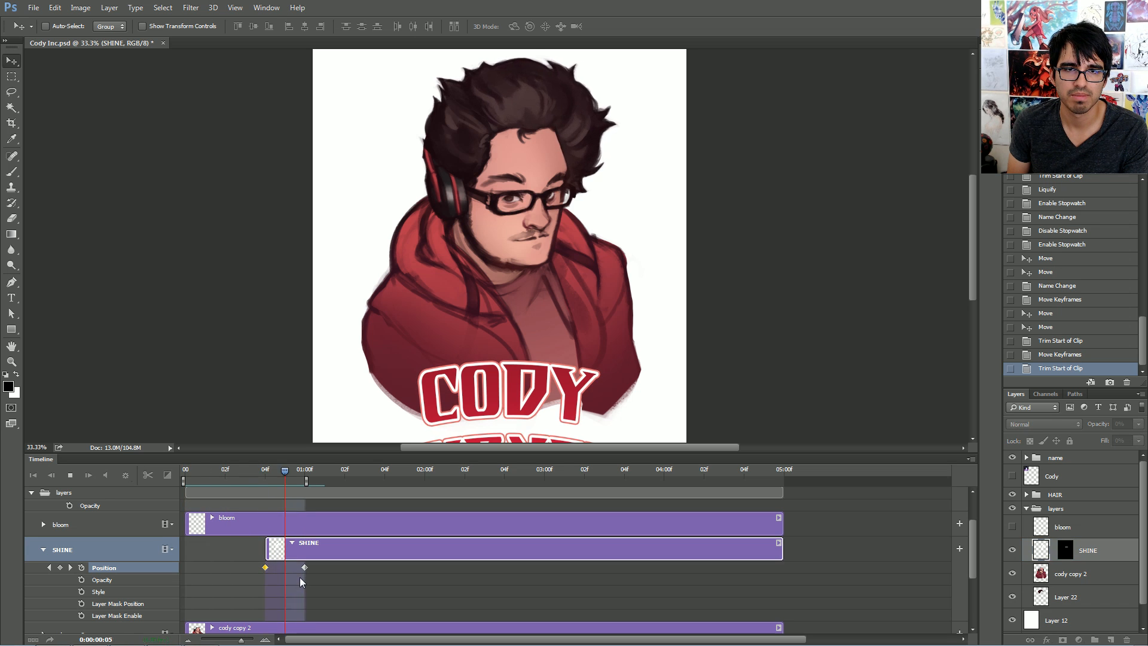
pyautogui.click(1060, 355)
pyautogui.hotkey('ctrl', 'alt', 'z')
pyautogui.press('space')
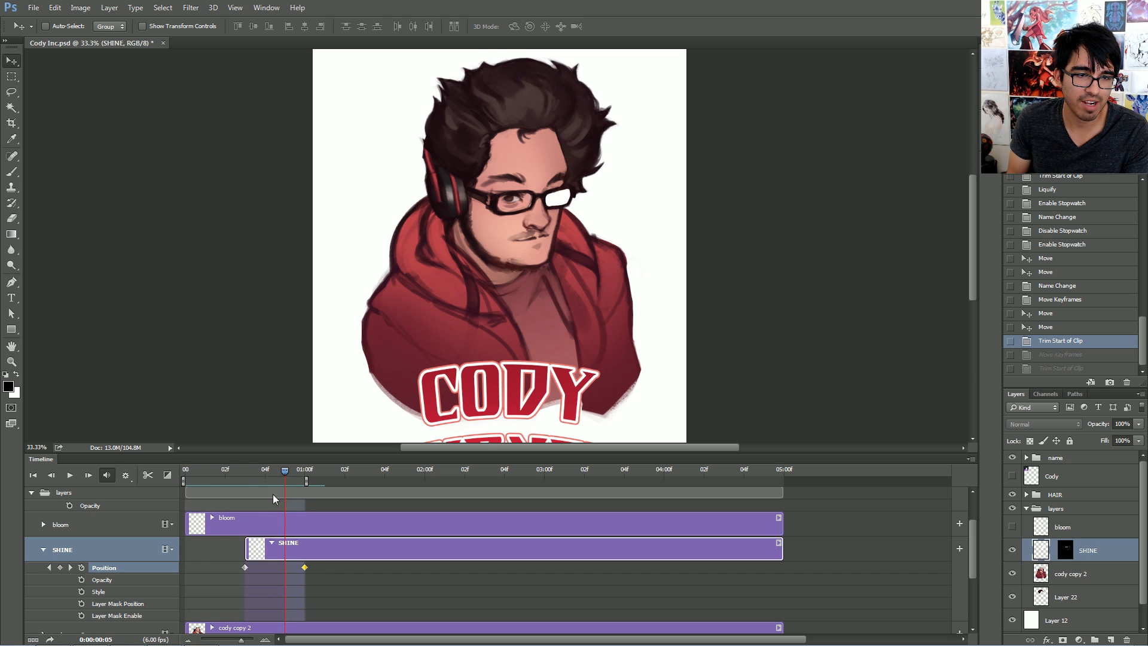
pyautogui.press('space')
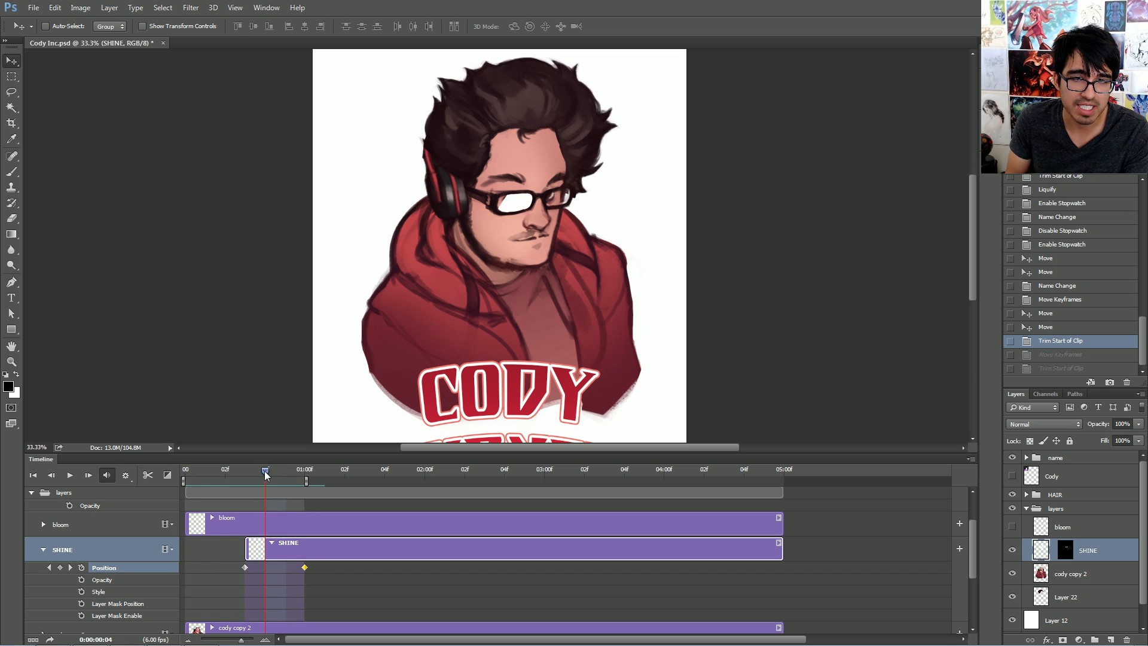
# Reposition the shine frame by frame: further right at frame 5, adjusted at frame 3, and filling the larger lens at frame 4
pyautogui.moveTo(265, 476); pyautogui.dragTo(285, 475)
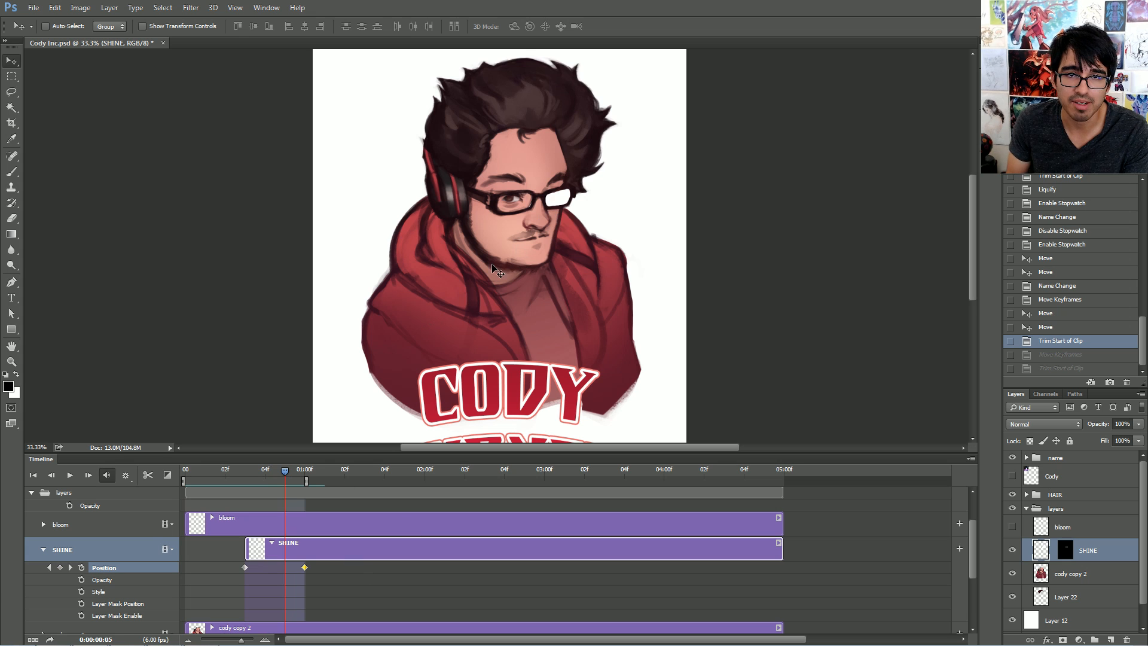
pyautogui.moveTo(567, 214); pyautogui.dragTo(604, 203)
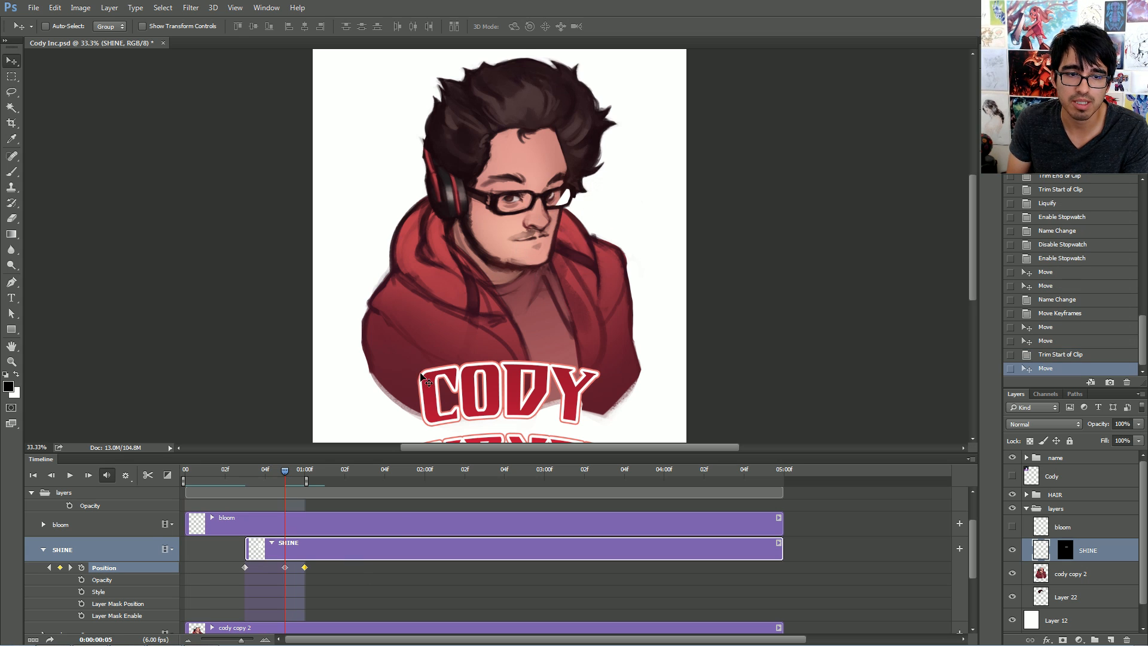
pyautogui.moveTo(285, 469); pyautogui.dragTo(248, 475)
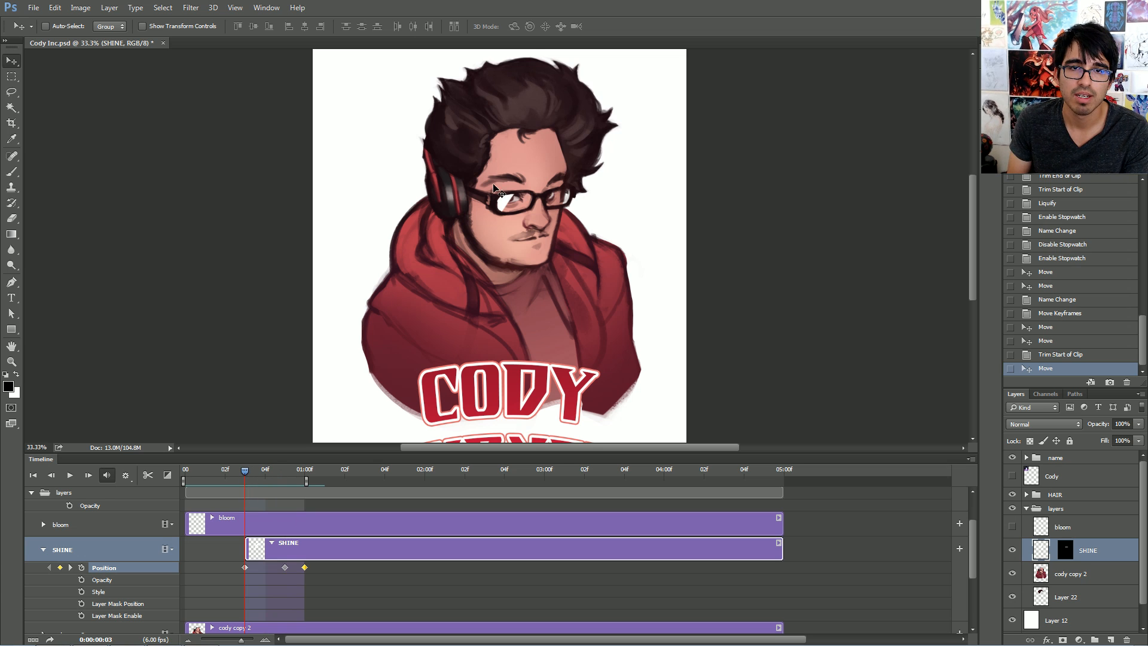
pyautogui.moveTo(492, 203); pyautogui.dragTo(503, 203)
pyautogui.moveTo(246, 473); pyautogui.dragTo(264, 473)
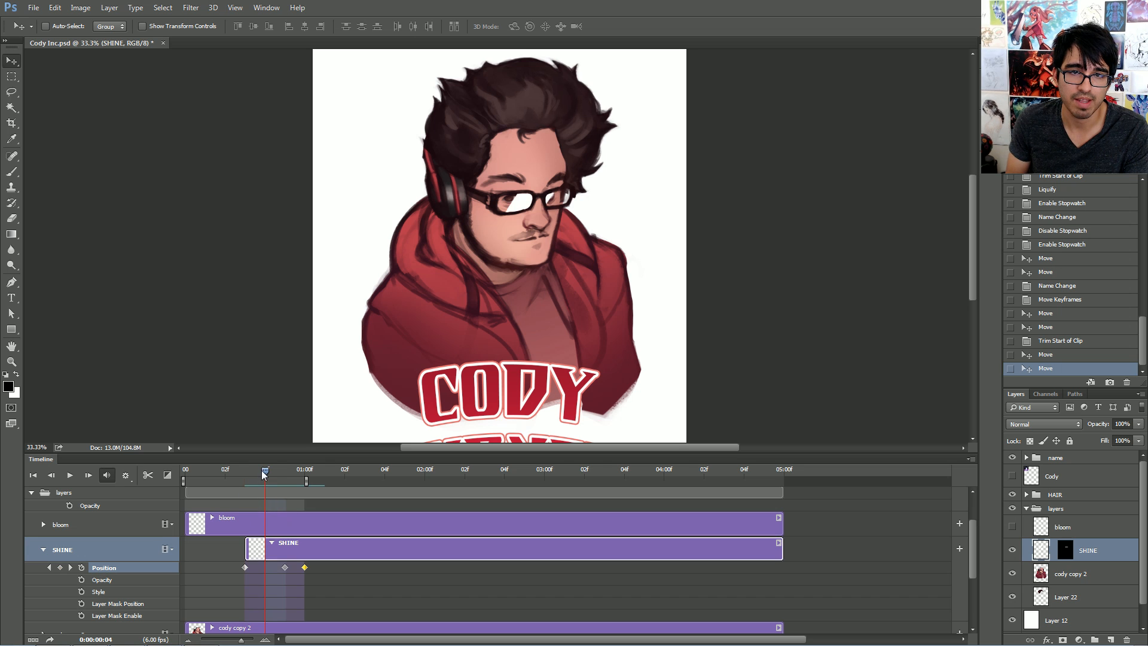
pyautogui.moveTo(481, 207); pyautogui.dragTo(506, 207)
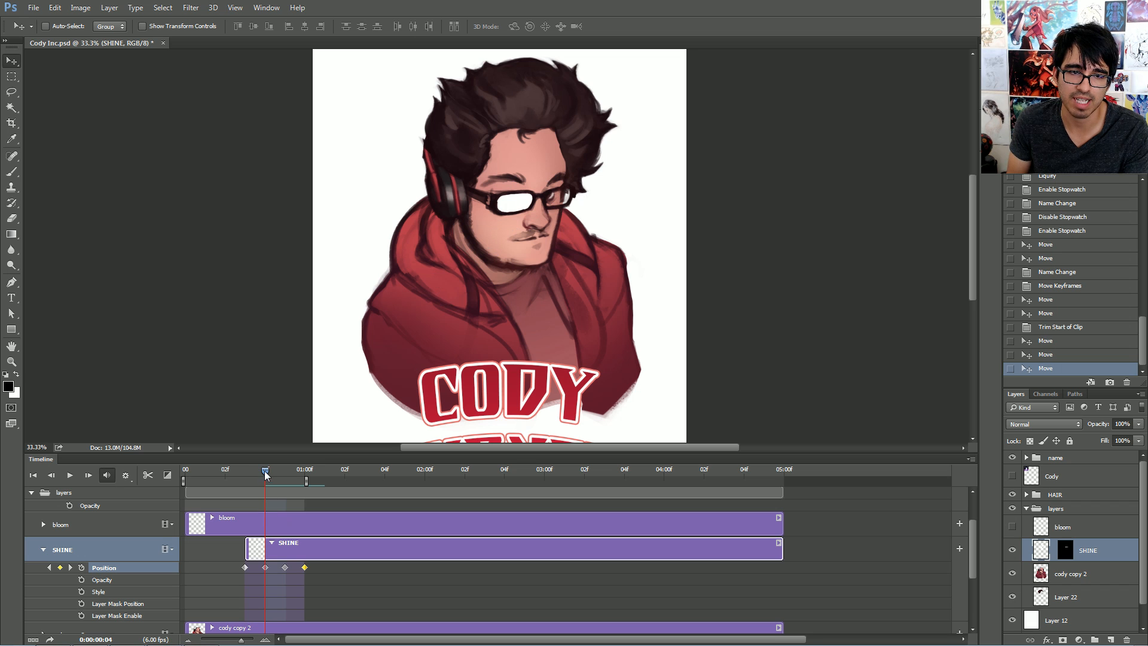
# Play the animation to review the keyframed shine sweeping across the glasses, and stop the playback
pyautogui.moveTo(267, 473); pyautogui.dragTo(233, 477)
pyautogui.press('space')
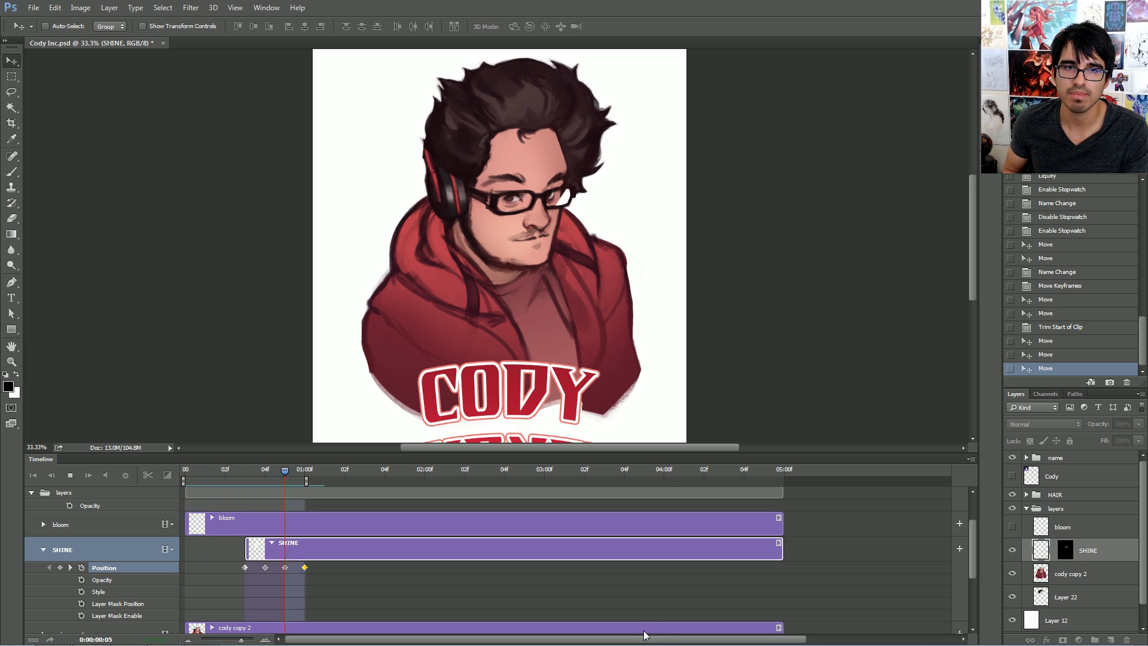
pyautogui.press('space')
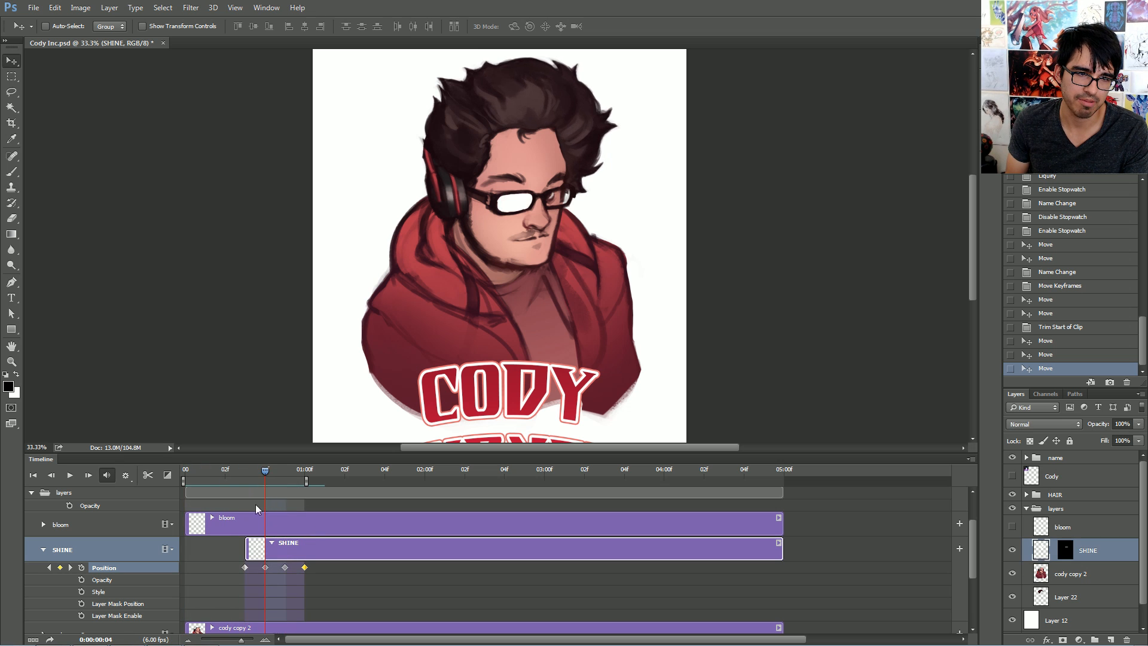
# Show the bloom layer and start its Opacity animation with a keyframe at frame 3
pyautogui.moveTo(266, 474); pyautogui.dragTo(245, 477)
pyautogui.click(1058, 527)
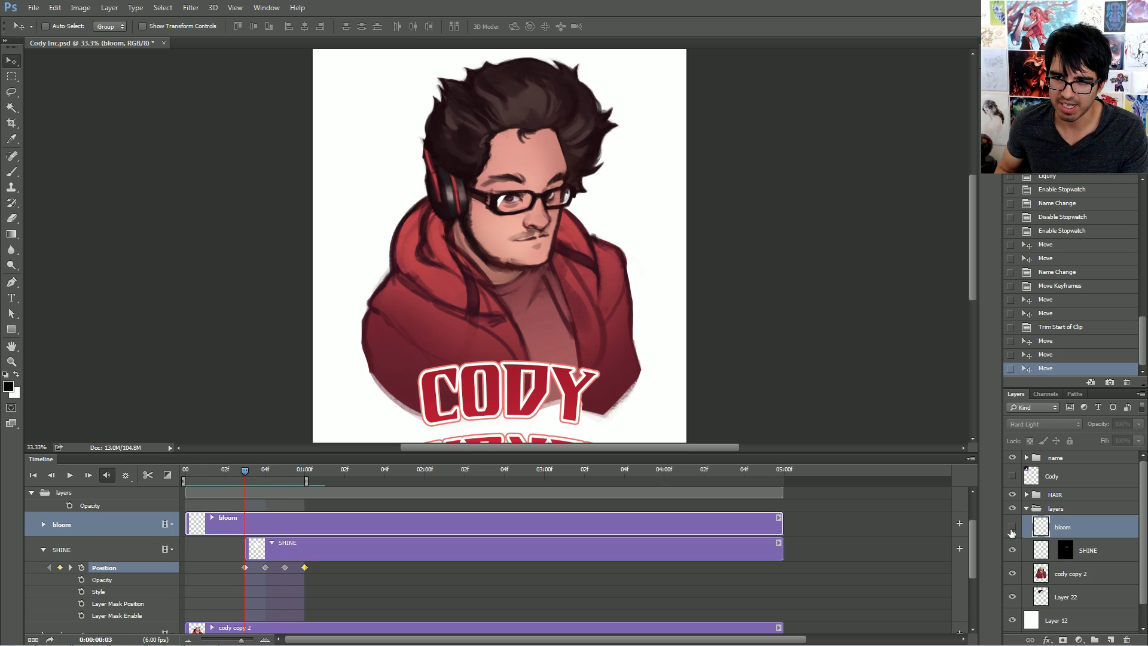
pyautogui.click(1013, 526)
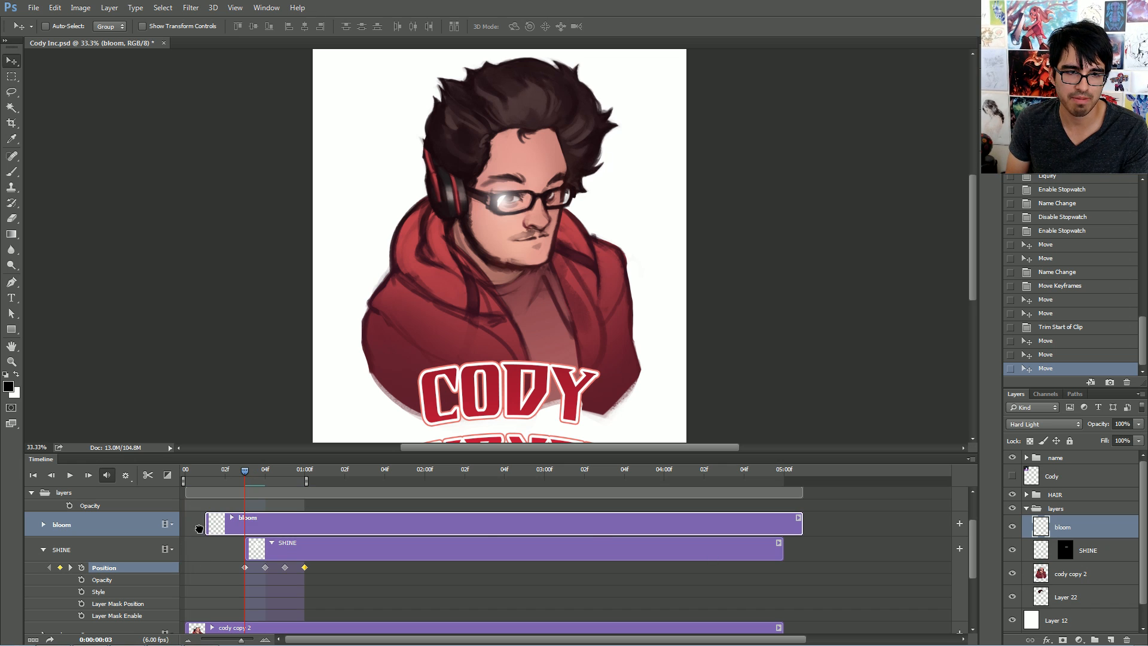
pyautogui.click(43, 524)
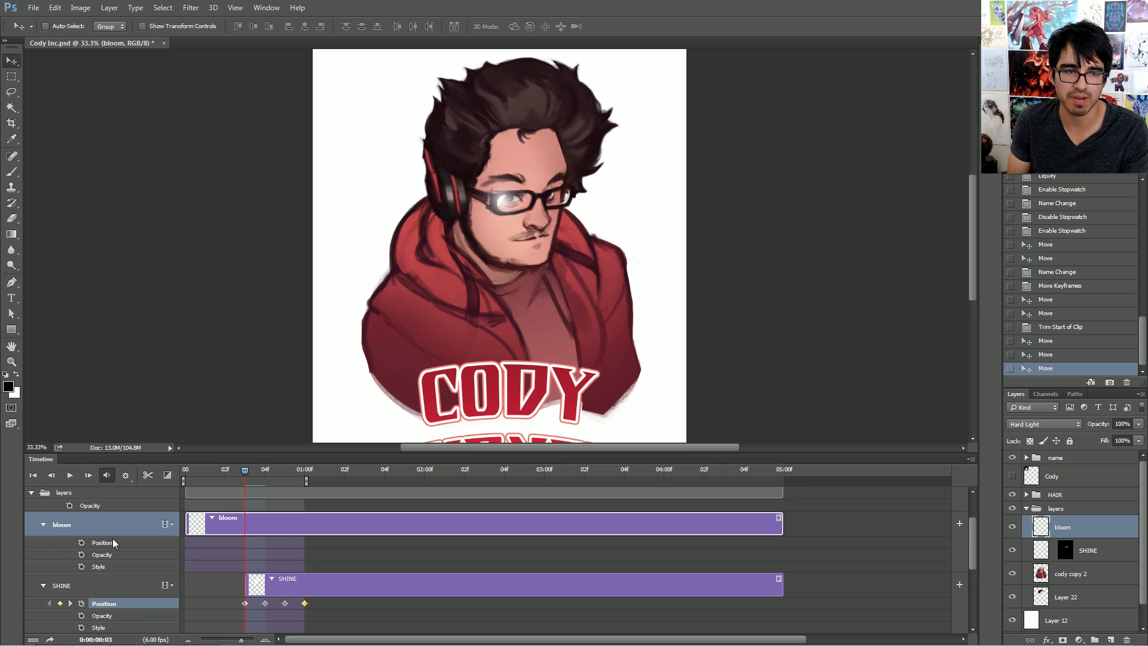
pyautogui.click(82, 554)
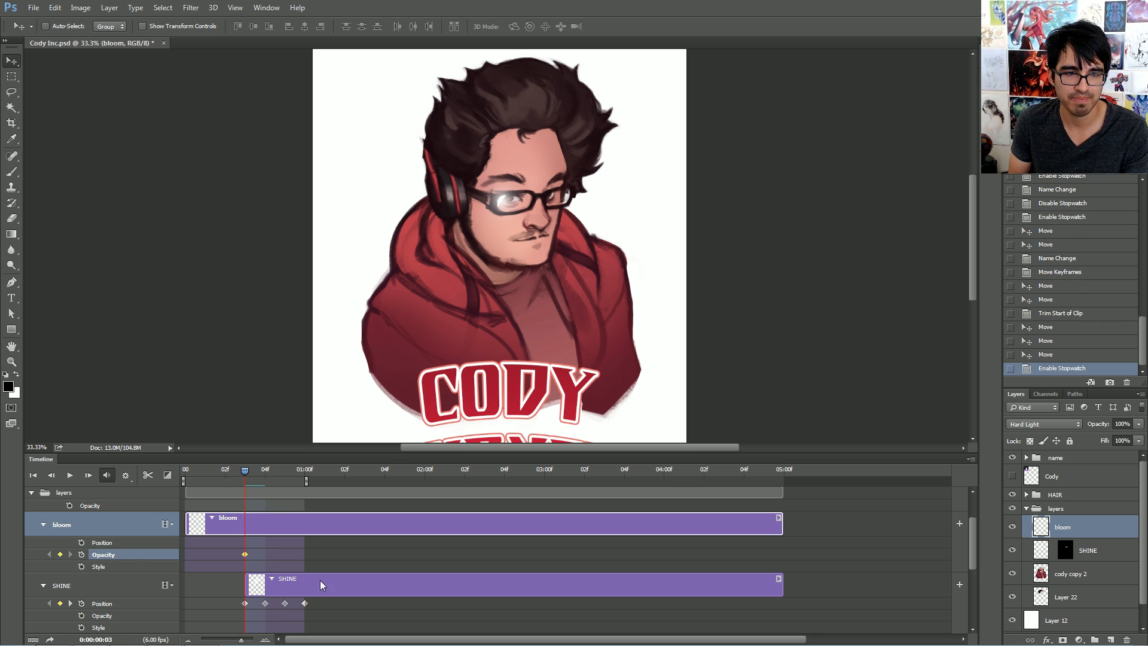
# Try the bloom layer at 0% and 22% opacity on its frame 3 keyframe
pyautogui.moveTo(1139, 424); pyautogui.dragTo(1076, 441)
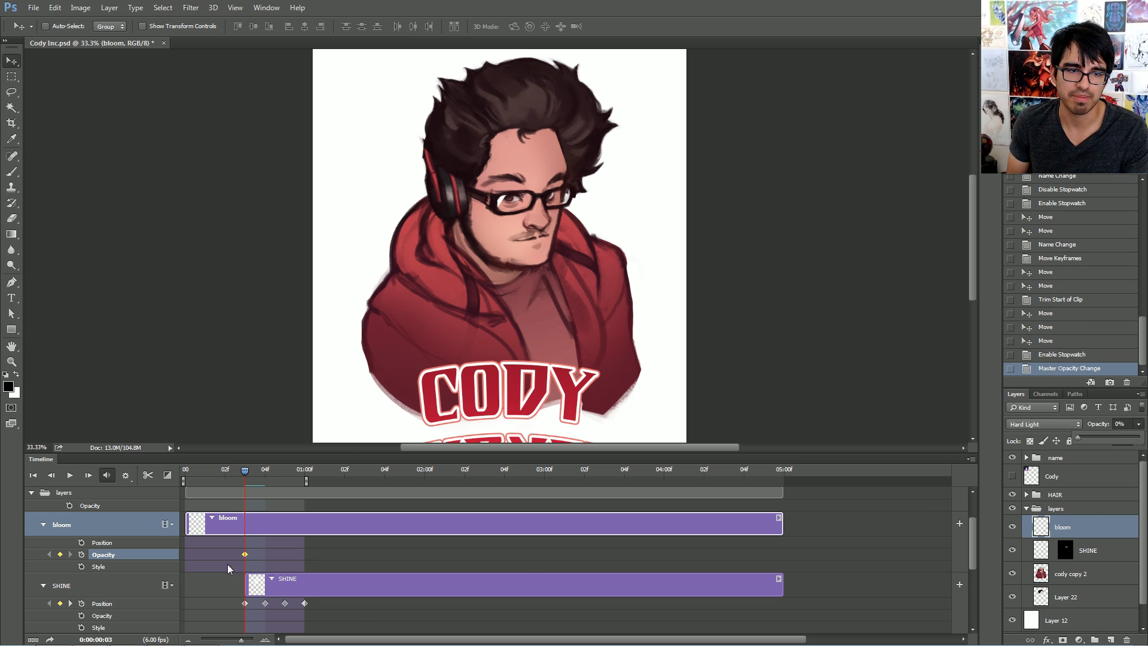
pyautogui.click(1139, 426)
pyautogui.click(1137, 425)
pyautogui.moveTo(1085, 440); pyautogui.dragTo(1093, 440)
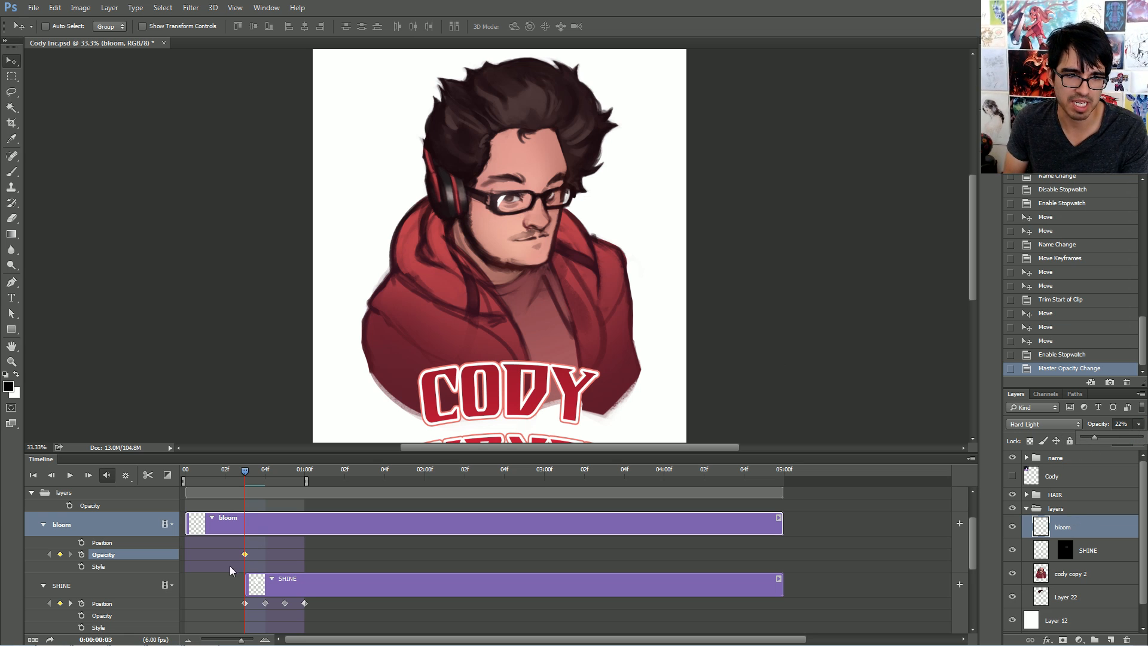
# Try bloom opacity keyframes of 0% at frame 2 and 52% at frame 1, and revert both changes
pyautogui.moveTo(245, 473); pyautogui.dragTo(232, 472)
pyautogui.click(1139, 424)
pyautogui.moveTo(1093, 441); pyautogui.dragTo(1081, 441)
pyautogui.moveTo(226, 470)
pyautogui.mouseDown()
pyautogui.moveTo(244, 474)
pyautogui.moveTo(207, 477)
pyautogui.mouseUp()
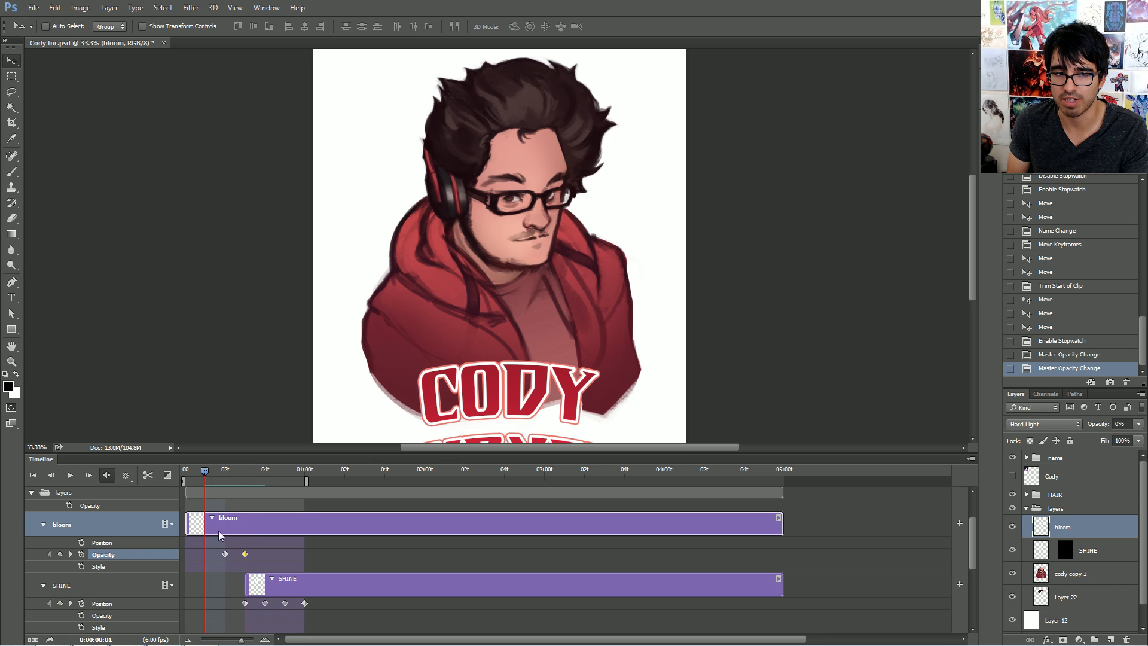
pyautogui.click(1138, 424)
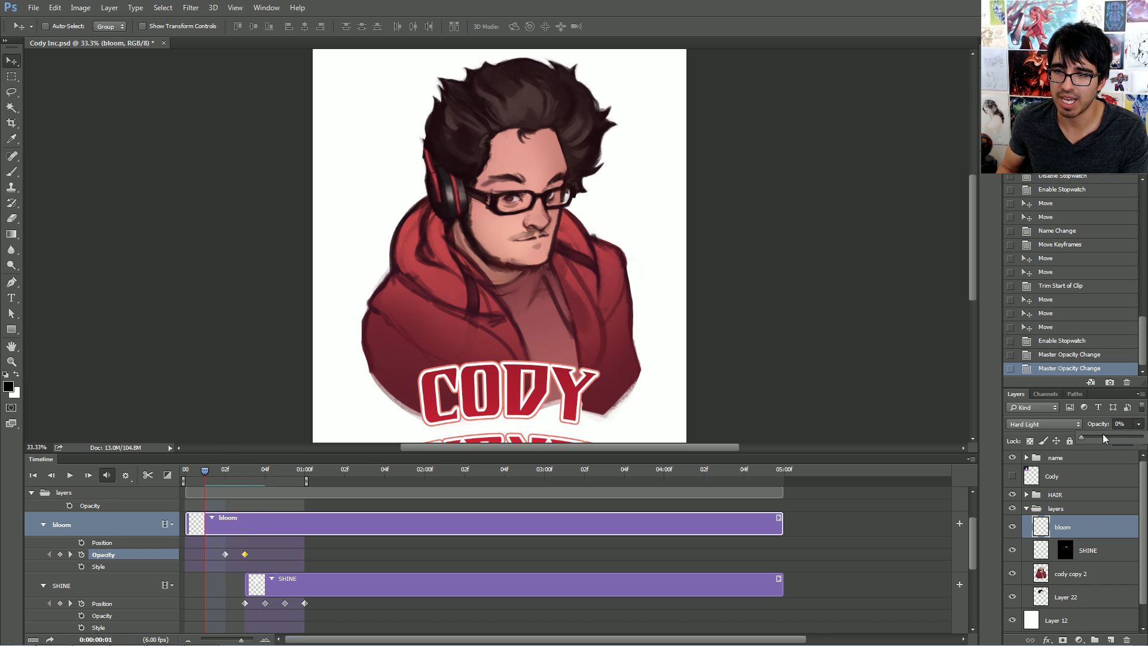
pyautogui.moveTo(1097, 440); pyautogui.dragTo(1112, 443)
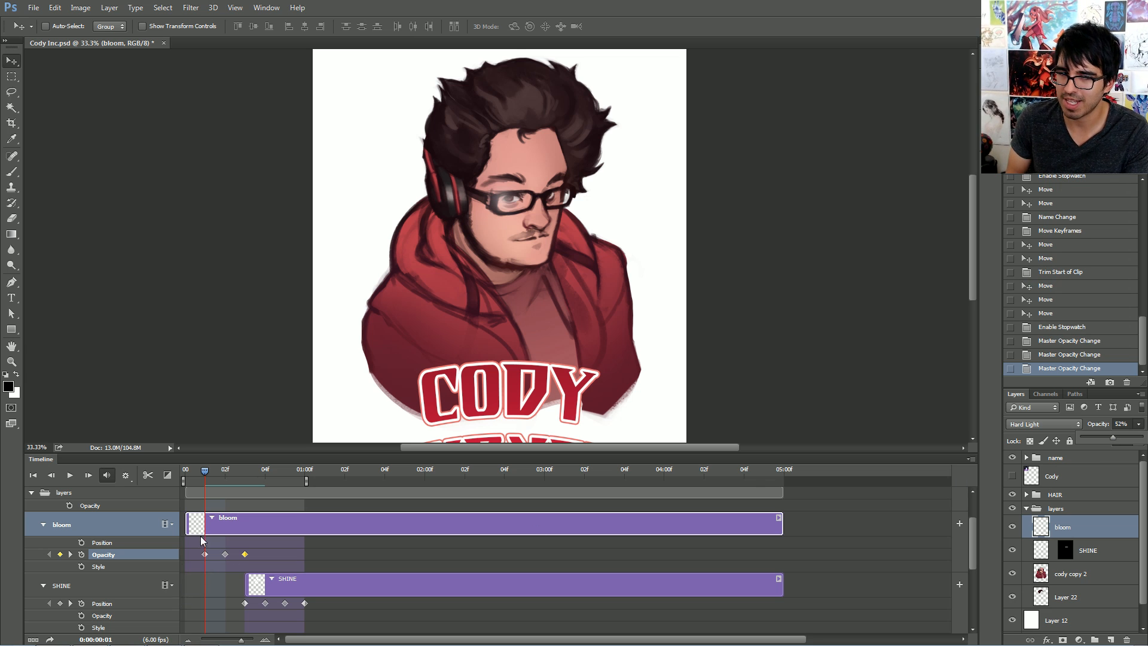
pyautogui.click(1059, 356)
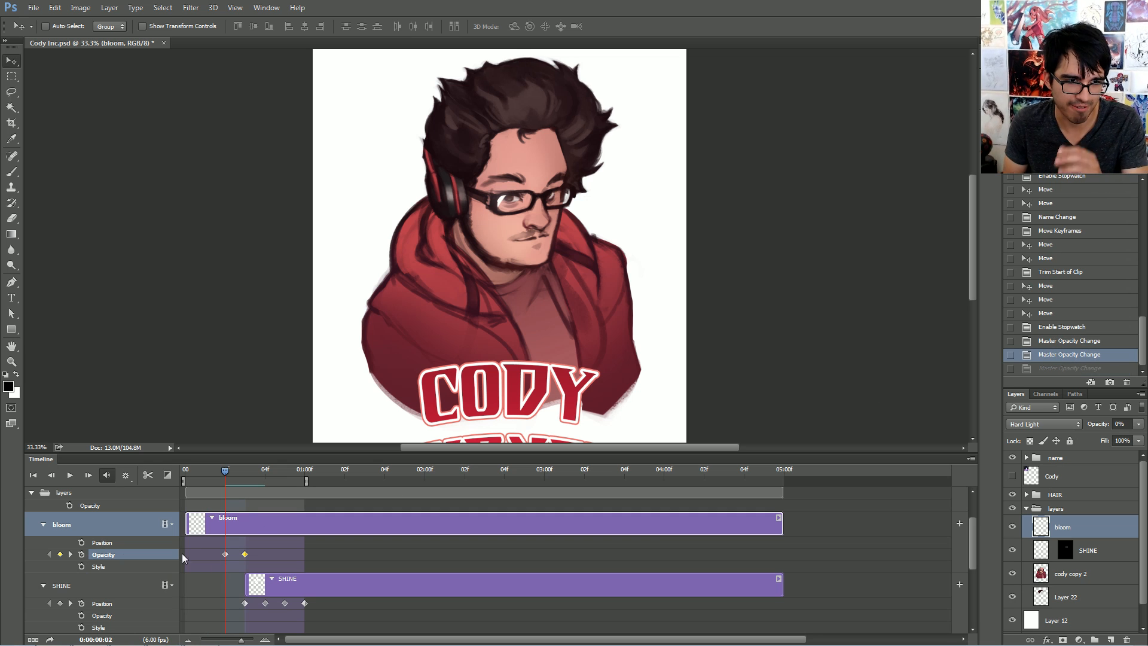
pyautogui.click(1058, 342)
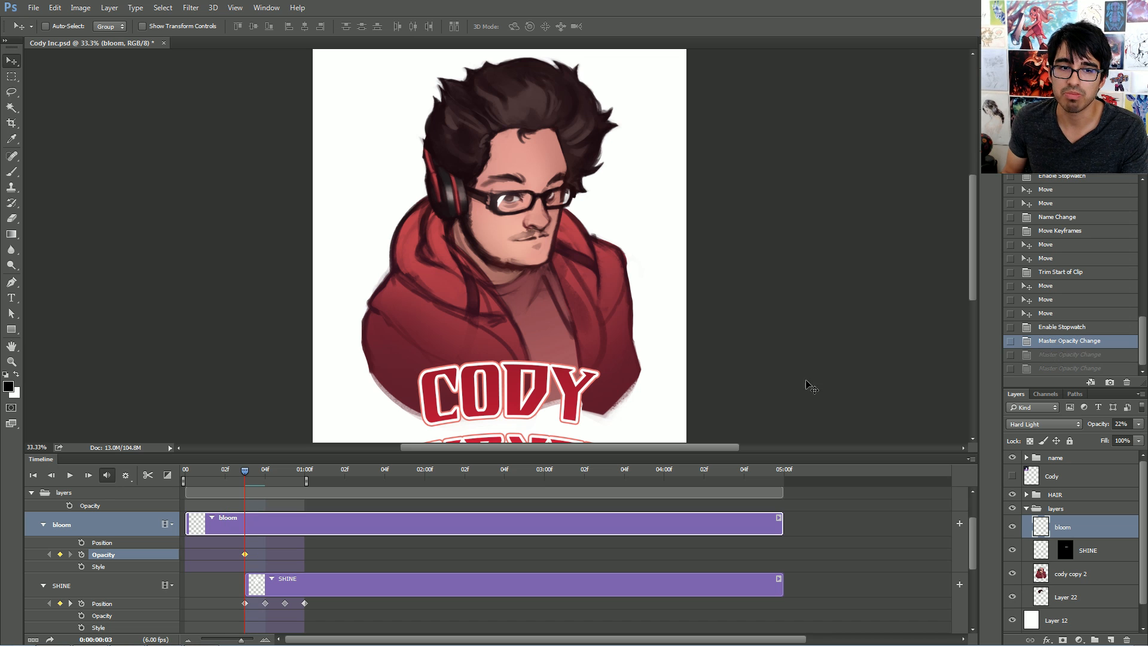
# Add a bloom opacity keyframe of 0% at frame 2
pyautogui.moveTo(243, 473)
pyautogui.mouseDown()
pyautogui.moveTo(285, 472)
pyautogui.moveTo(244, 471)
pyautogui.mouseUp()
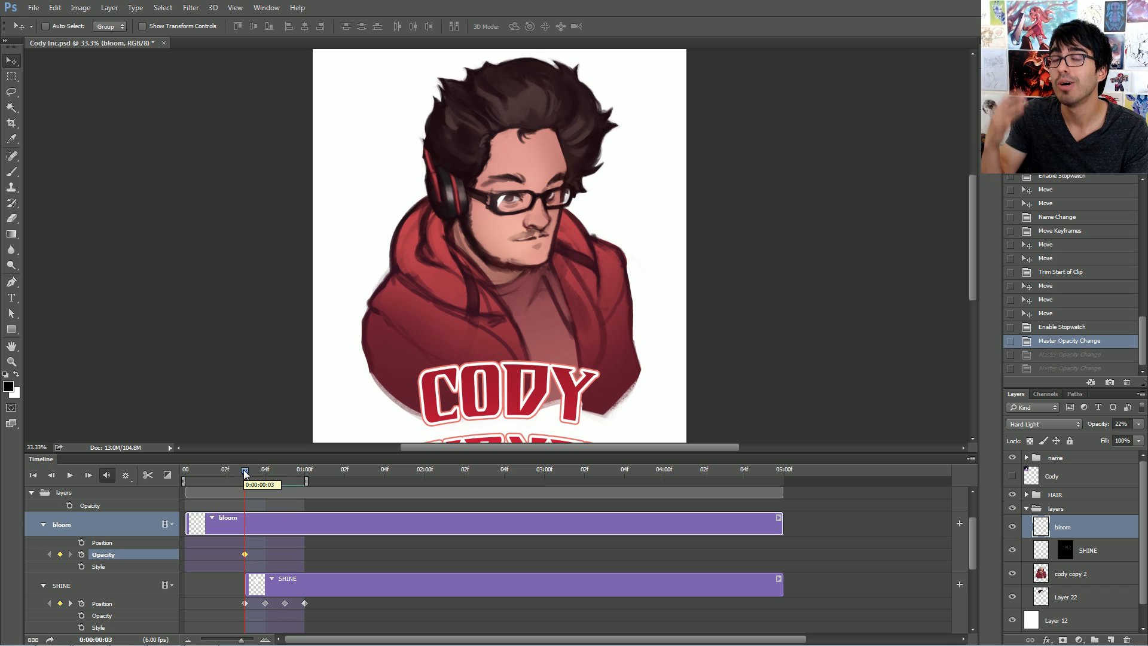
pyautogui.moveTo(244, 472); pyautogui.dragTo(233, 472)
pyautogui.click(1139, 424)
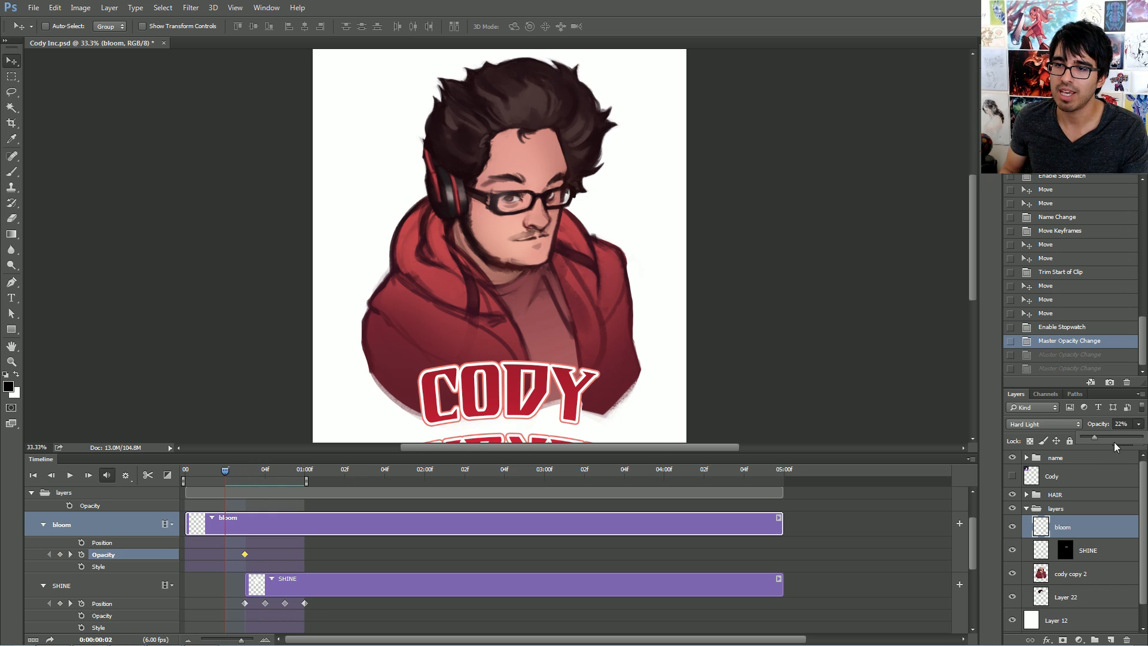
pyautogui.moveTo(1094, 439); pyautogui.dragTo(1081, 439)
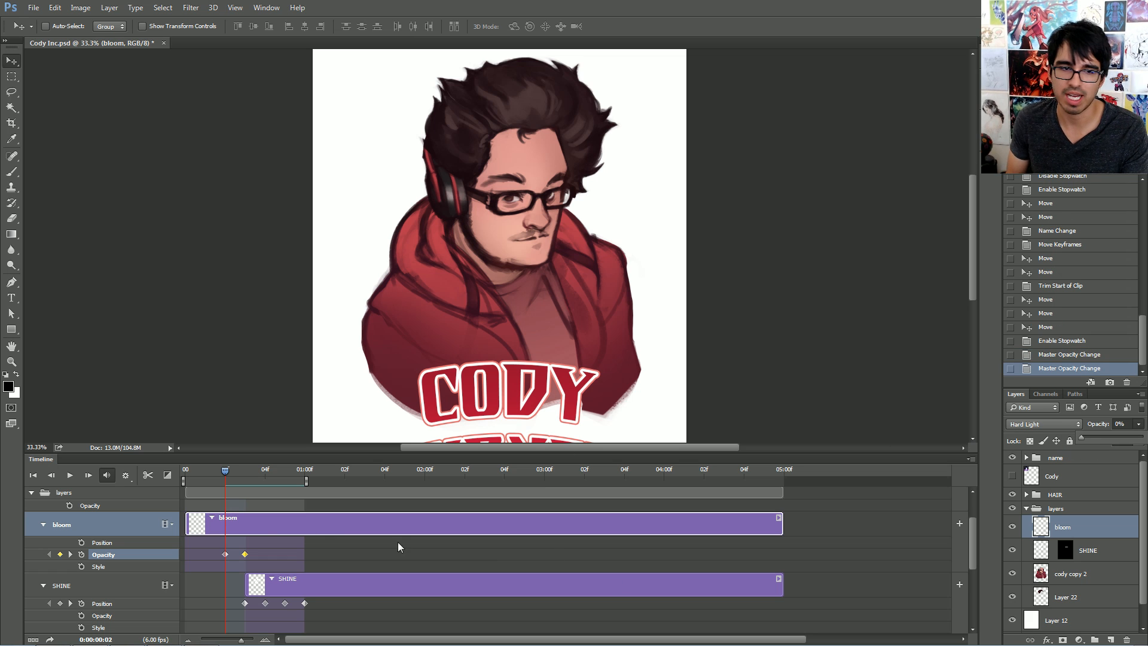
# Set the bloom layer's opacity to 53% at frame 3 and keyframe it at 100% at frame 4
pyautogui.moveTo(233, 477); pyautogui.dragTo(245, 476)
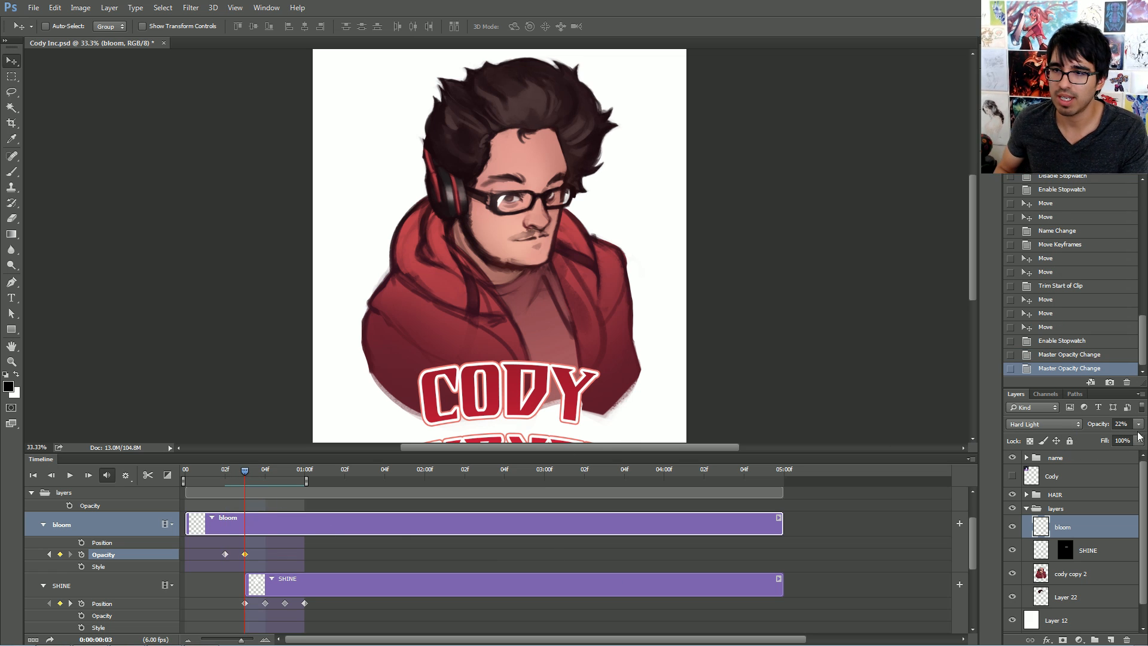
pyautogui.moveTo(1113, 443); pyautogui.dragTo(1114, 439)
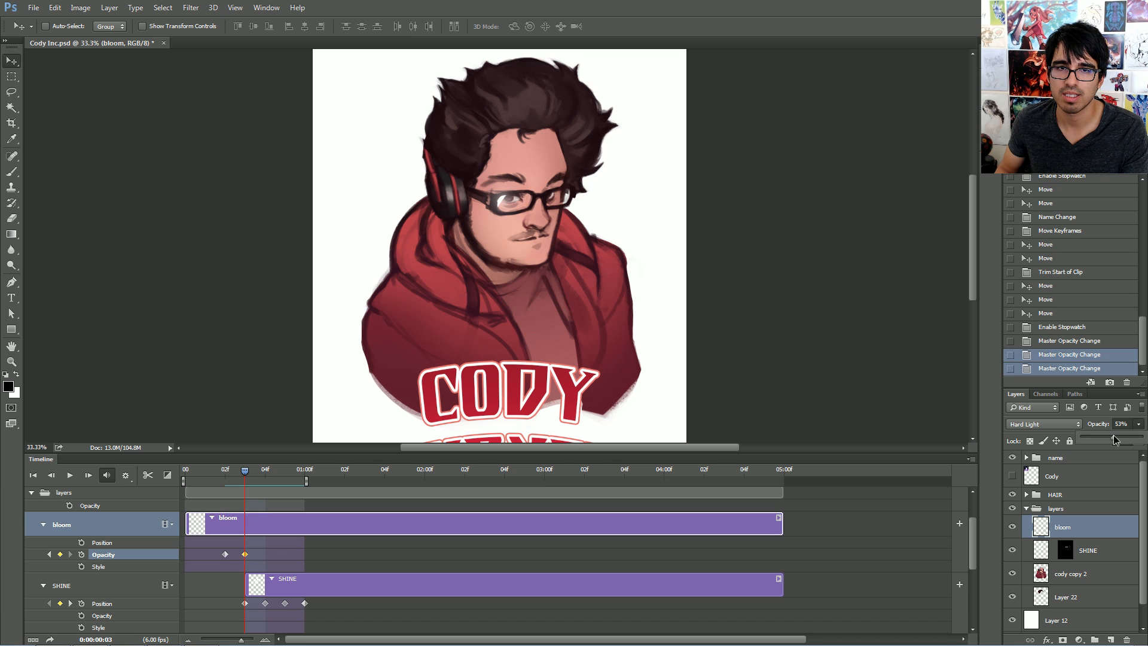
pyautogui.moveTo(245, 471); pyautogui.dragTo(265, 472)
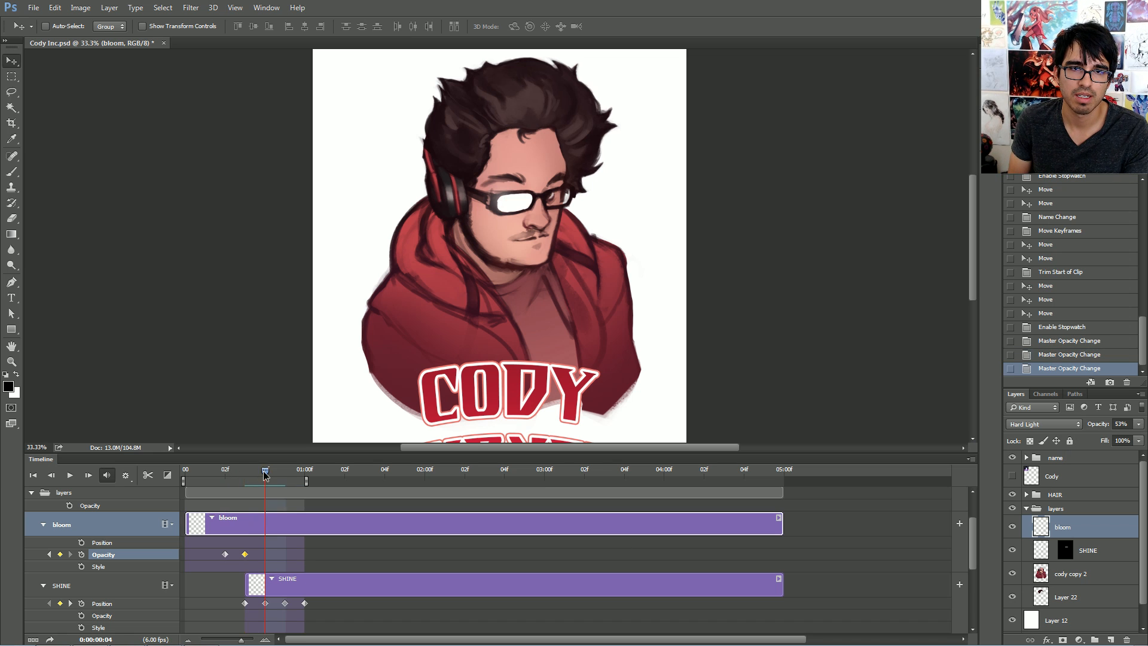
pyautogui.moveTo(1140, 426); pyautogui.dragTo(1144, 450)
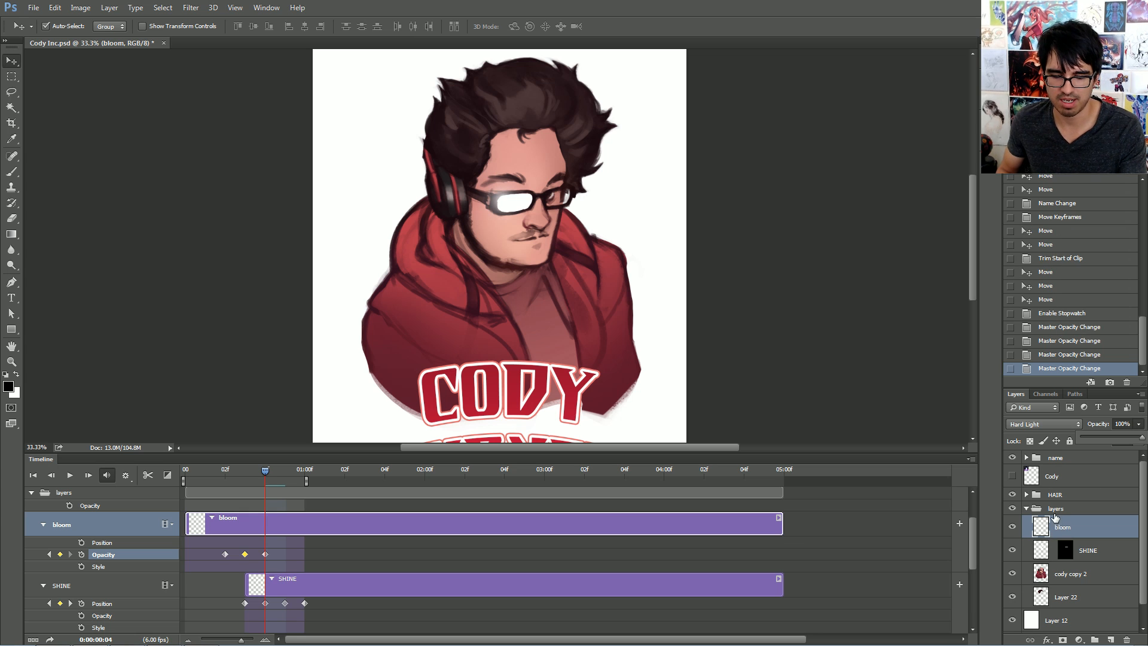
# Strengthen the bloom by merging a duplicate into it, and enlarge and reposition the glow over the larger lens
pyautogui.hotkey('ctrl', 'j')
pyautogui.hotkey('ctrl', 'e')
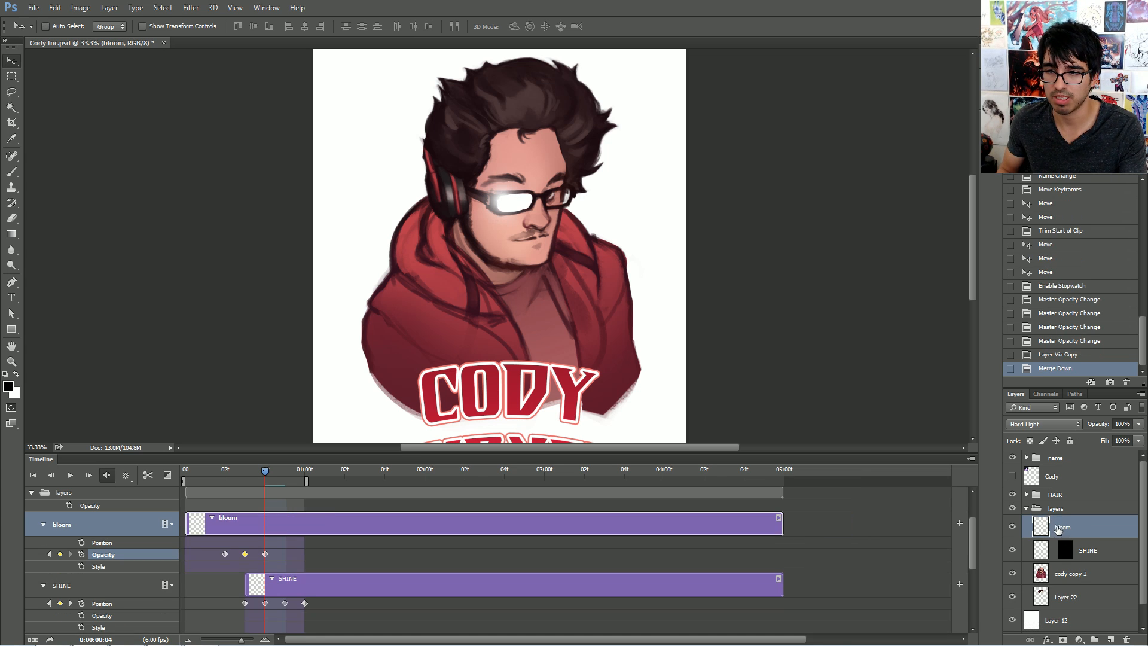
pyautogui.moveTo(512, 209)
pyautogui.mouseDown()
pyautogui.moveTo(547, 191)
pyautogui.moveTo(526, 206)
pyautogui.mouseUp()
pyautogui.hotkey('ctrl', 't')
pyautogui.moveTo(550, 166); pyautogui.dragTo(565, 150)
pyautogui.press('Return')
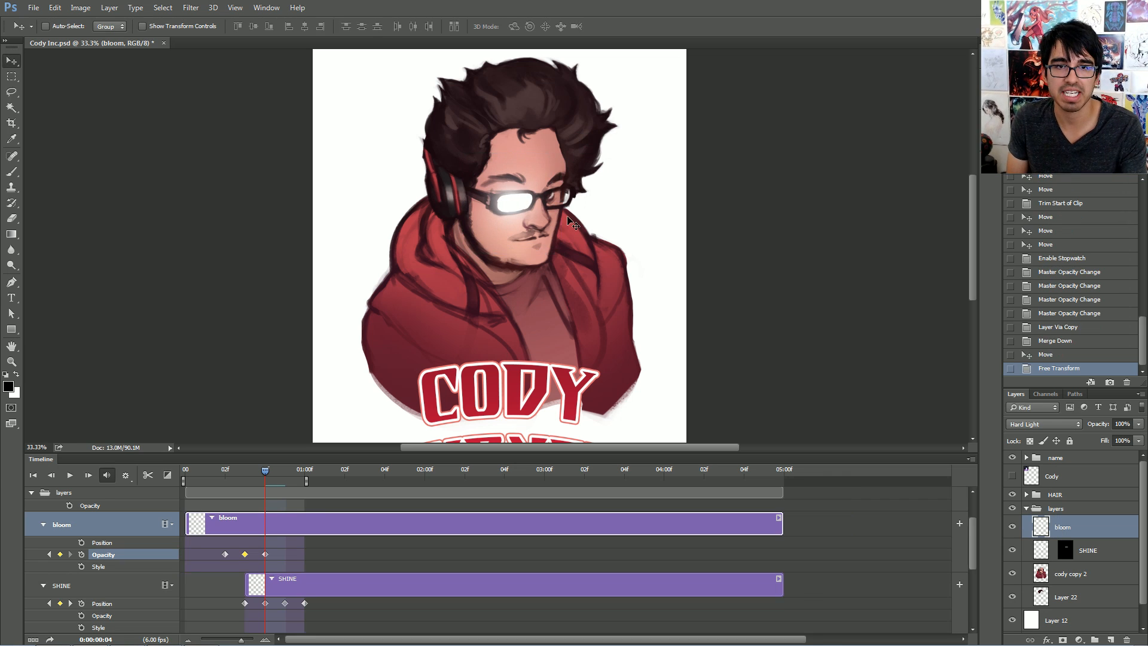
pyautogui.click(246, 477)
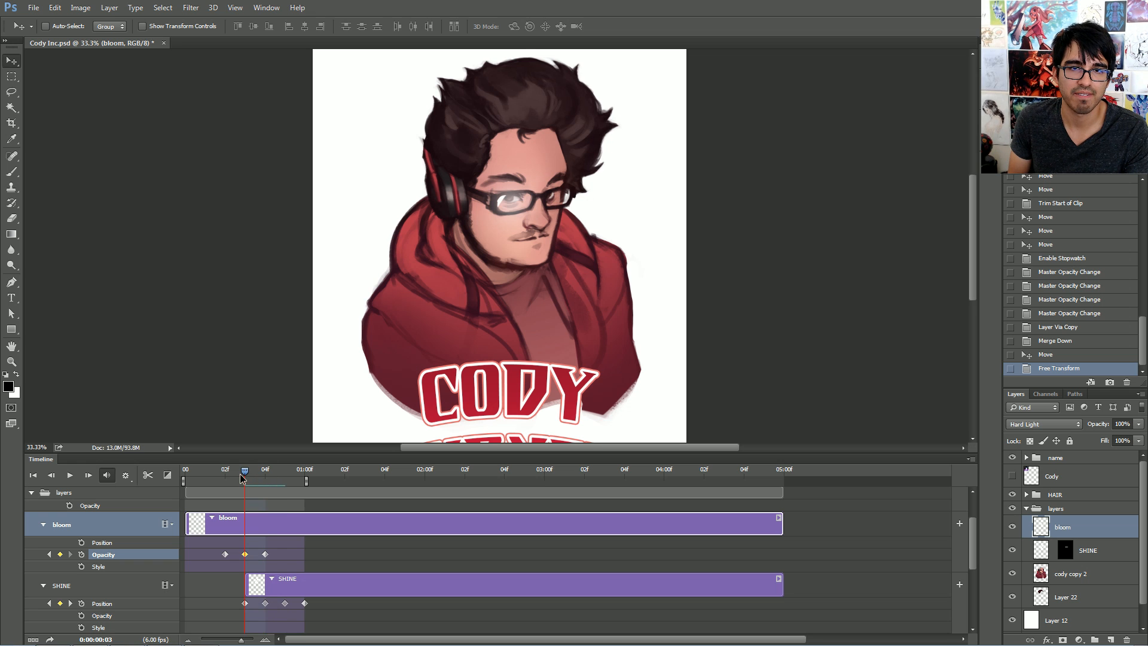
pyautogui.moveTo(518, 208); pyautogui.dragTo(519, 211)
# Fade the bloom out with opacity keyframes of 20% at frame 5 and 0% at the one-second mark
pyautogui.moveTo(245, 474); pyautogui.dragTo(285, 470)
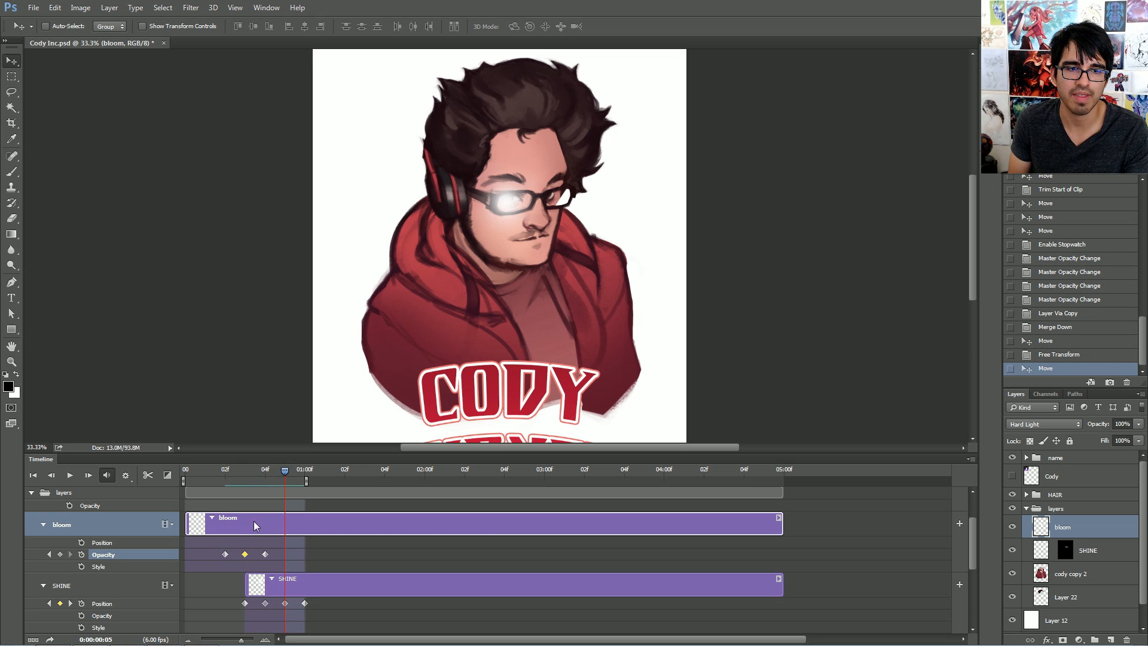
pyautogui.moveTo(1139, 423); pyautogui.dragTo(1086, 442)
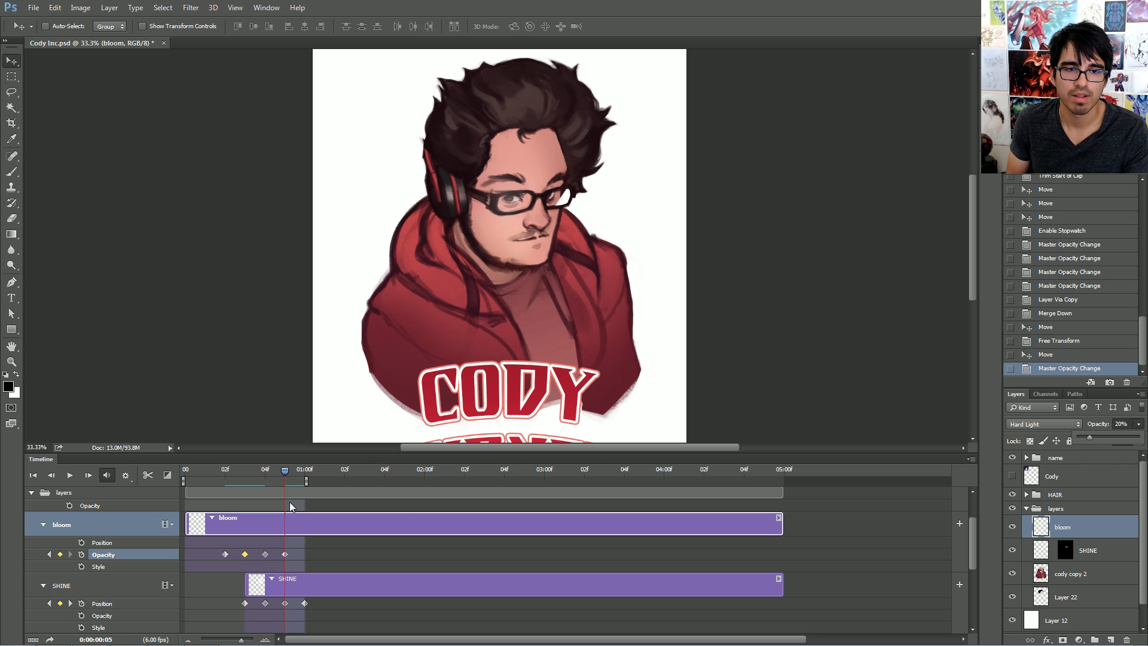
pyautogui.moveTo(283, 473); pyautogui.dragTo(306, 476)
pyautogui.moveTo(1138, 423); pyautogui.dragTo(612, 534)
pyautogui.moveTo(302, 476)
pyautogui.mouseDown()
pyautogui.moveTo(255, 478)
pyautogui.moveTo(300, 477)
pyautogui.mouseUp()
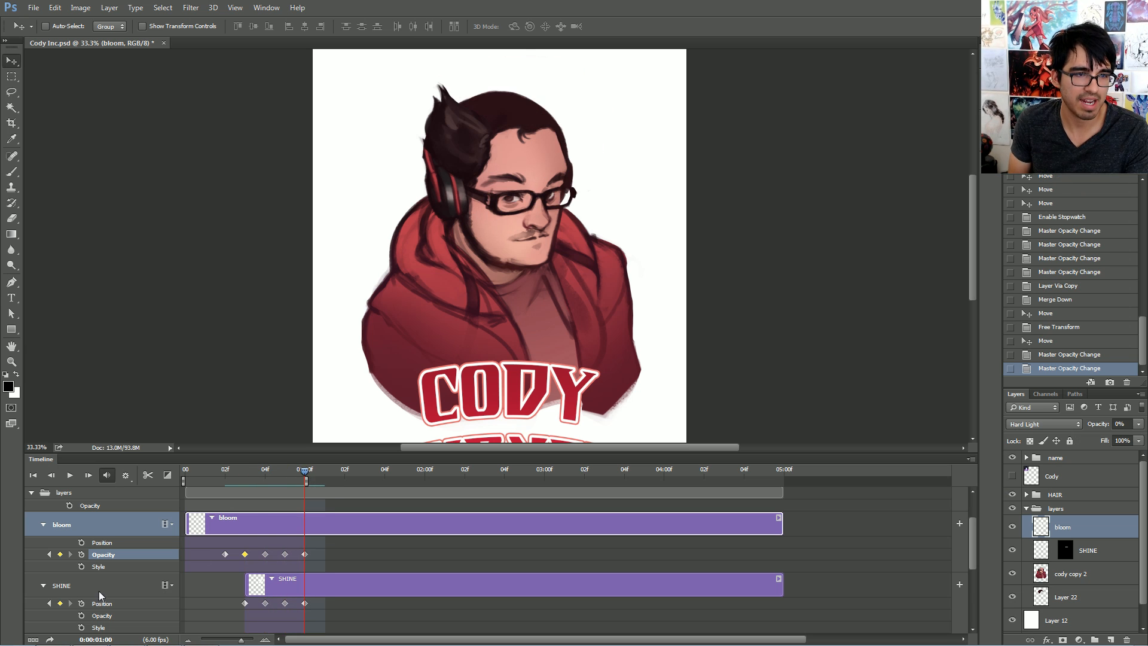
# Expand the HAIR group's tracks and extend the end of the hair copy 5 clip to two frames past one second
pyautogui.moveTo(972, 536); pyautogui.dragTo(910, 514)
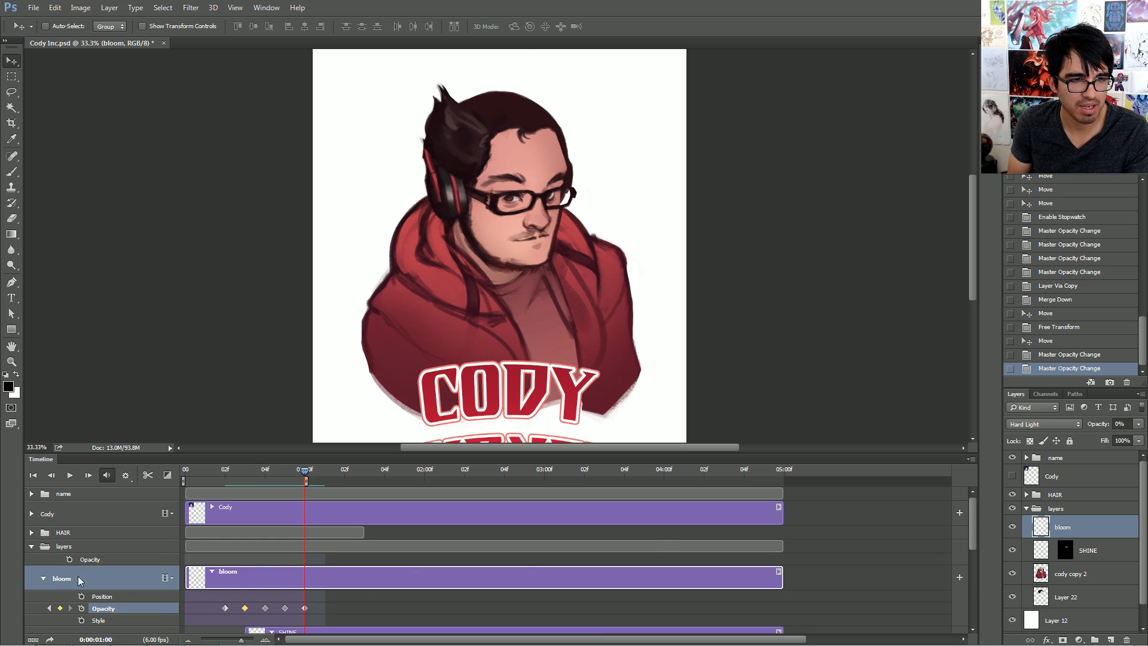
pyautogui.click(31, 532)
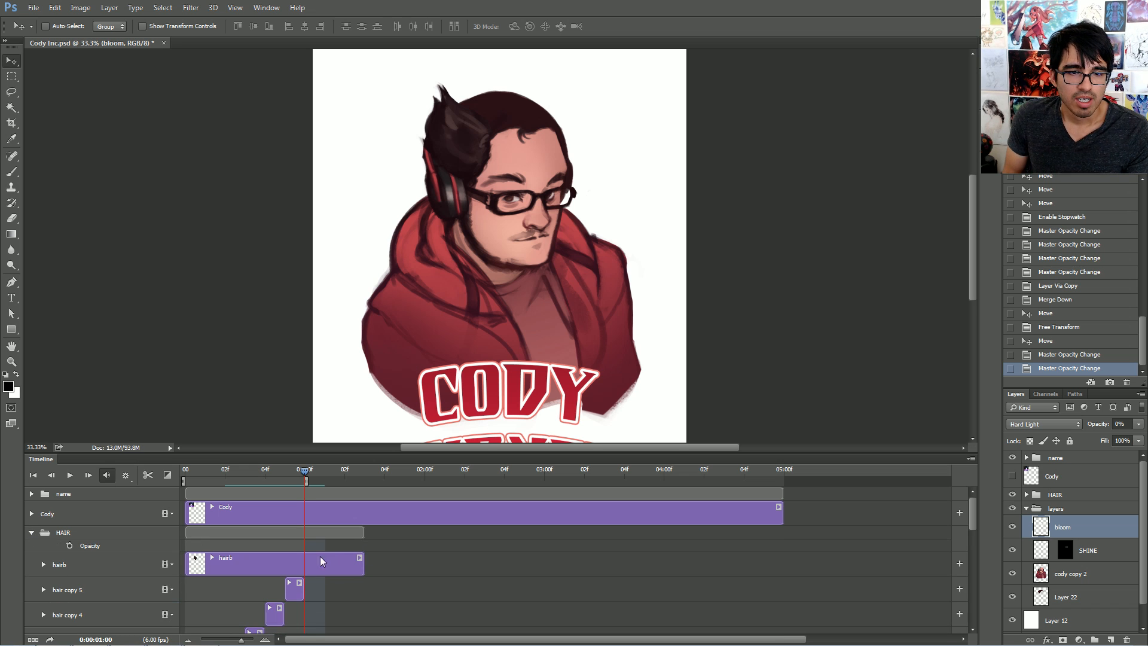
pyautogui.moveTo(303, 590); pyautogui.dragTo(343, 589)
pyautogui.press('Right')
pyautogui.click(308, 474)
# Play the animation to review the bloom and hair motion, stop it, and look over the portrait and name lettering
pyautogui.press('space')
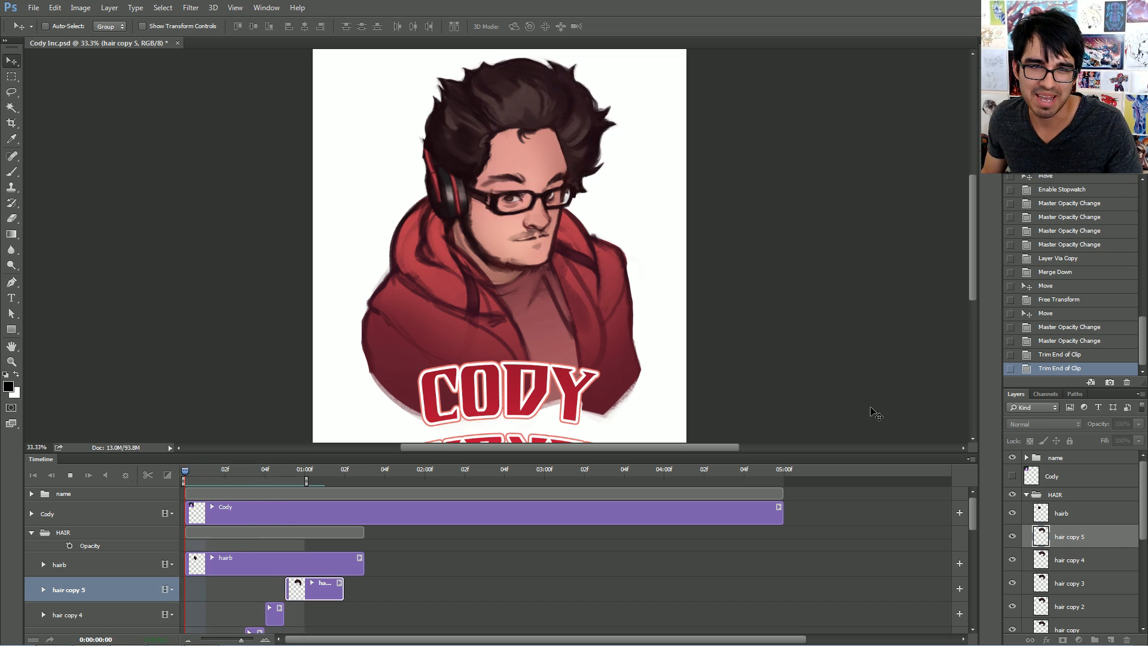
pyautogui.press('space')
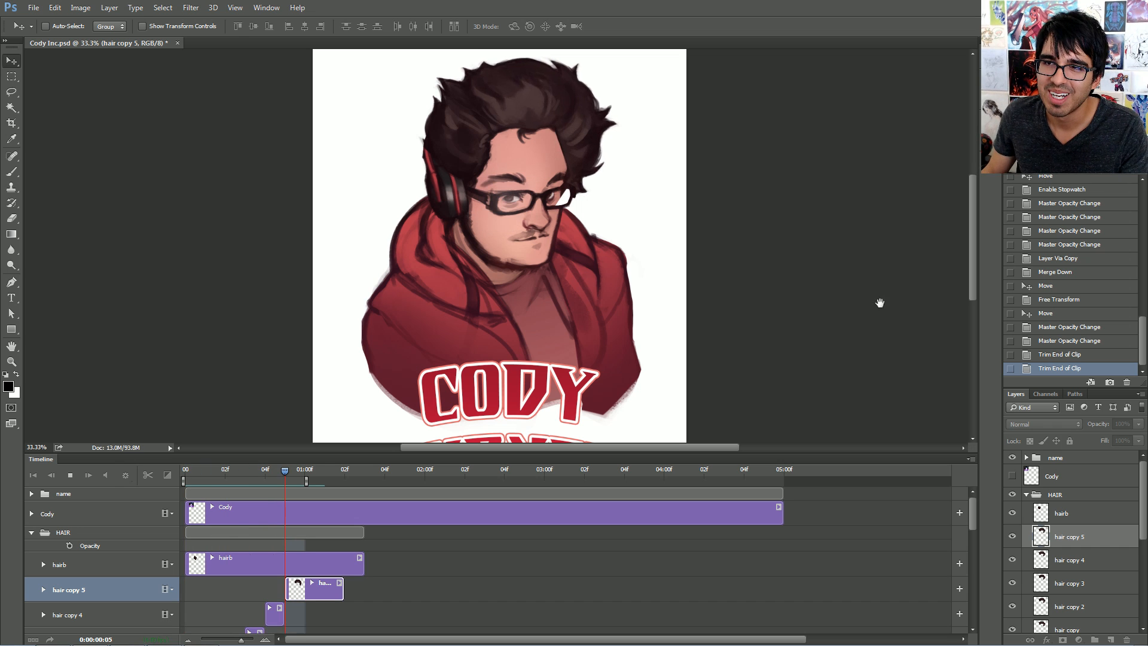
pyautogui.scroll(-2, 876, 303)
pyautogui.scroll(1, 499, 245)
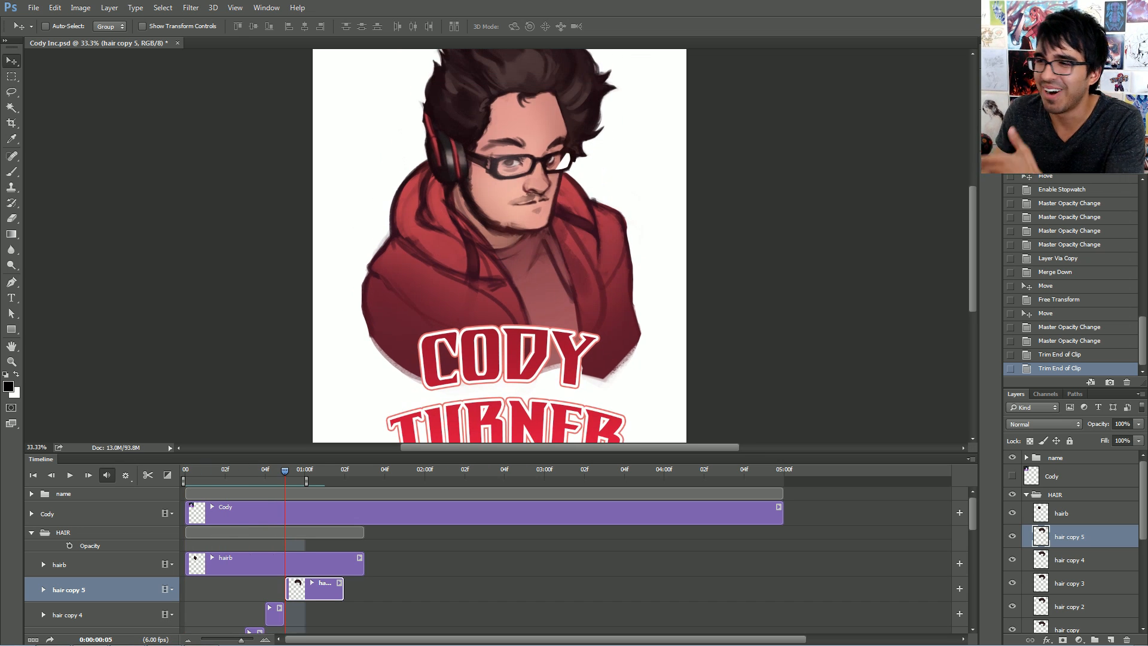